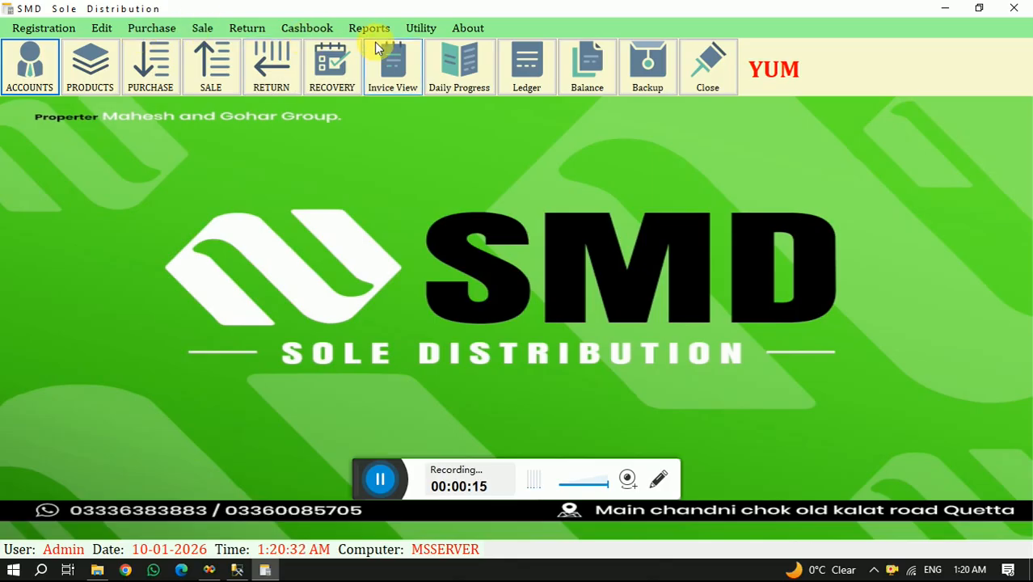
pyautogui.click(36, 30)
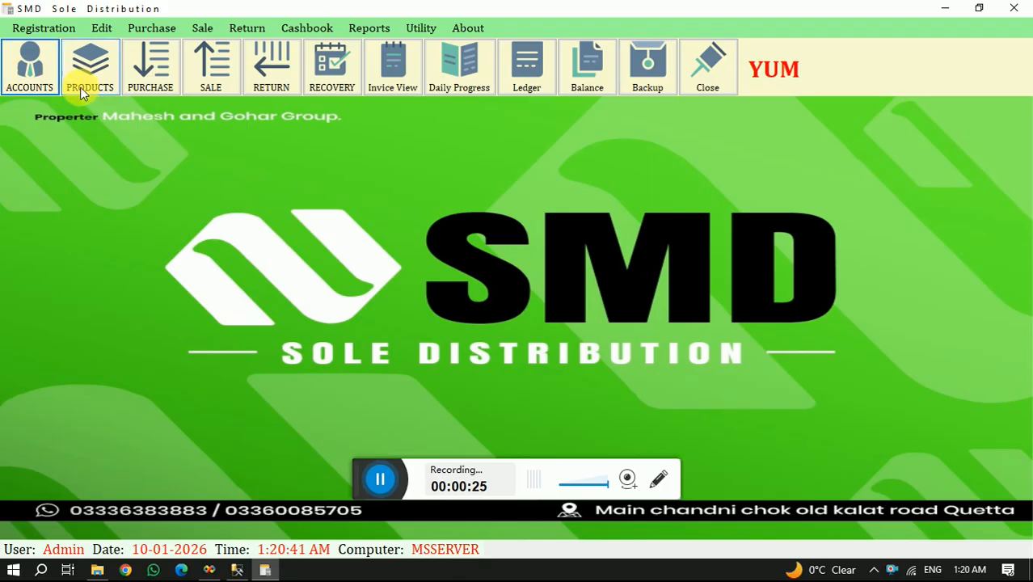
pyautogui.click(73, 28)
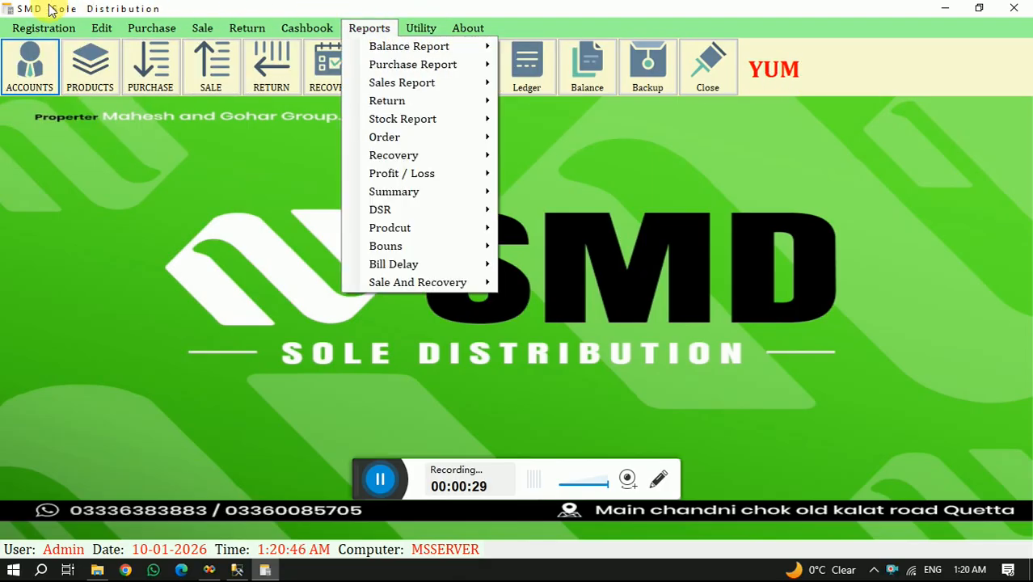
pyautogui.moveTo(133, 26)
pyautogui.click(200, 337)
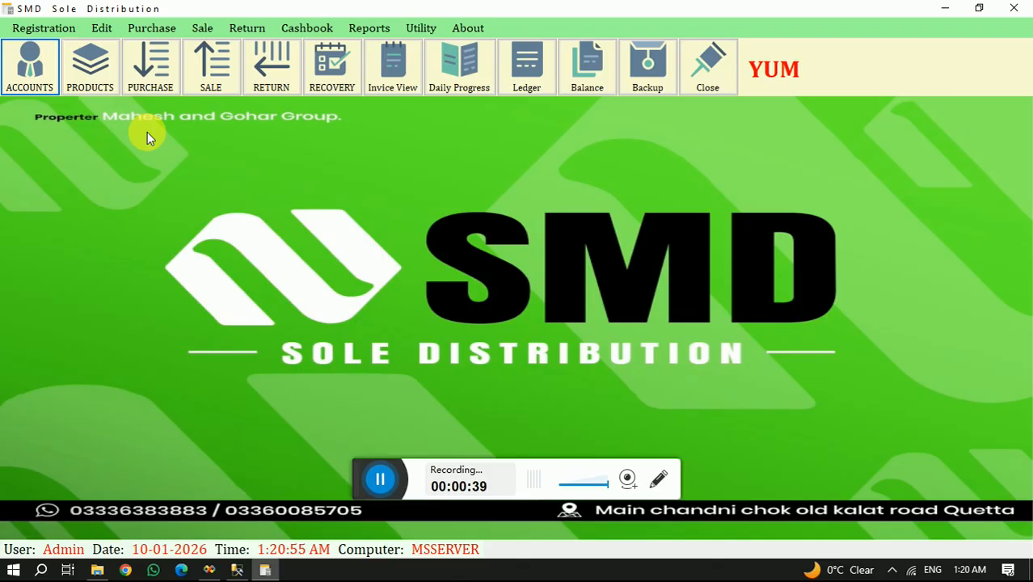
# - Examine the EXPANSES, BANKS, PURCHASER and CUSTOMER records in the Account Head Entry form and close it
pyautogui.click(52, 31)
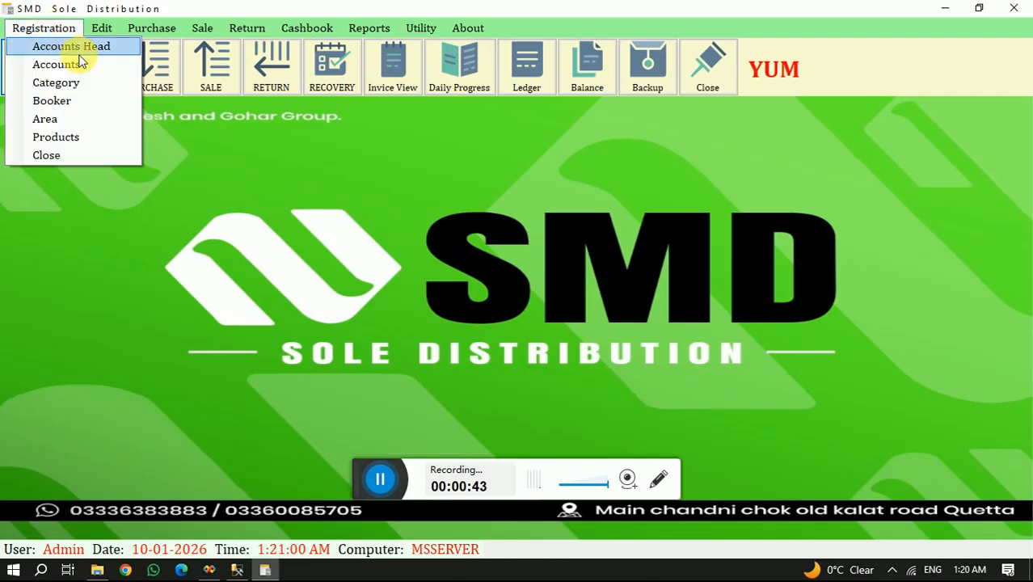
pyautogui.click(81, 51)
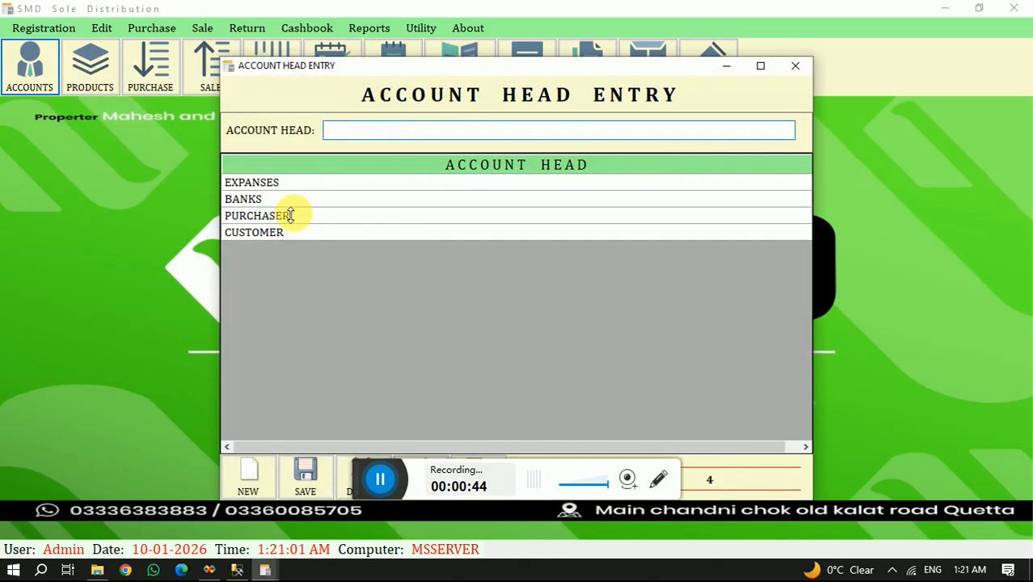
pyautogui.click(270, 233)
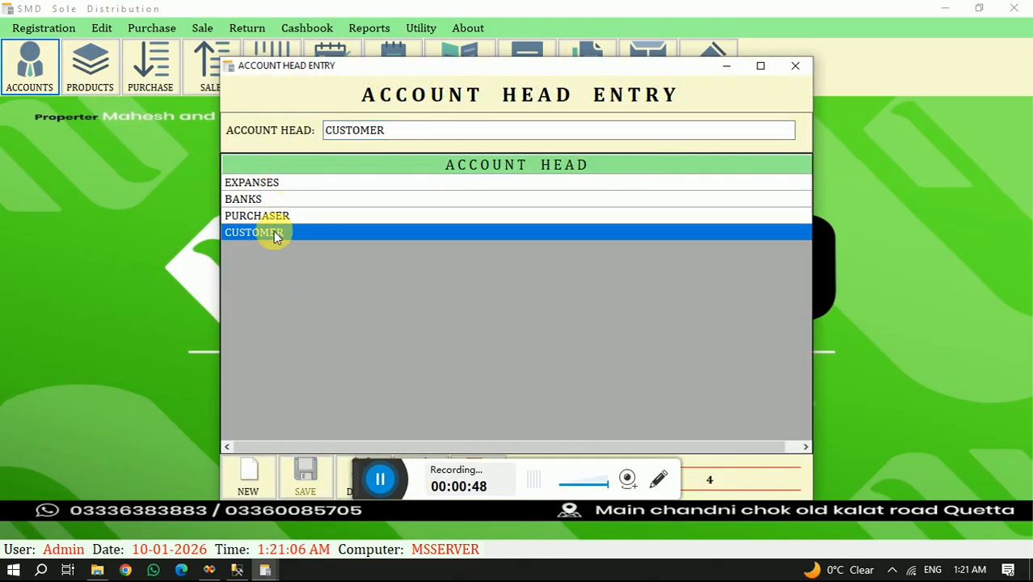
pyautogui.click(274, 217)
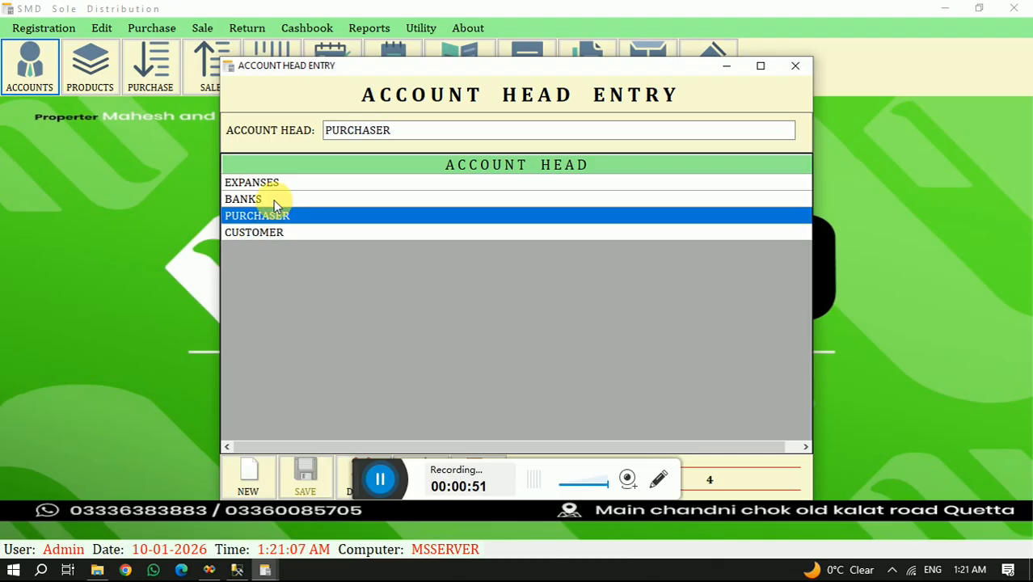
pyautogui.click(273, 200)
pyautogui.click(280, 184)
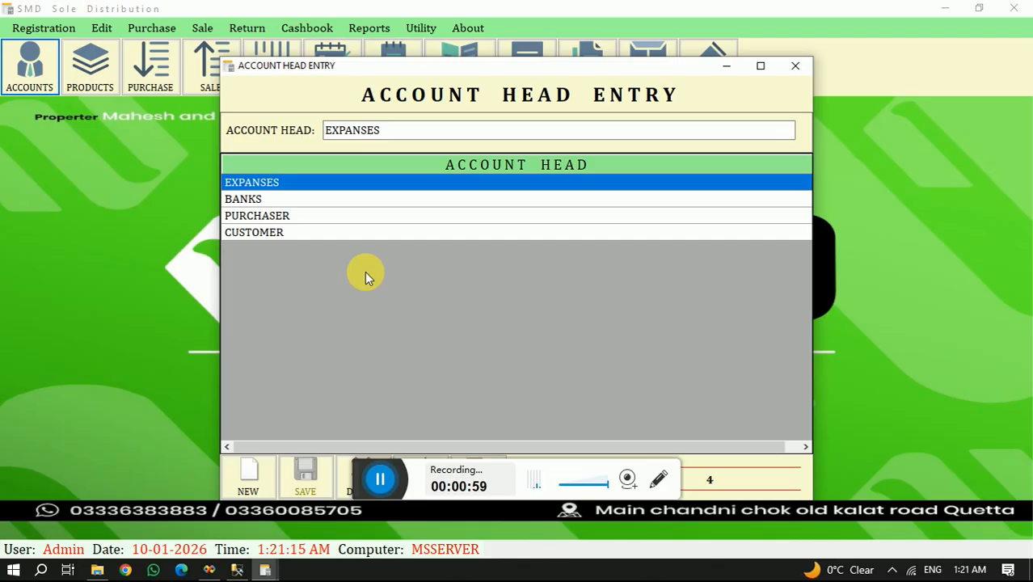
pyautogui.click(298, 231)
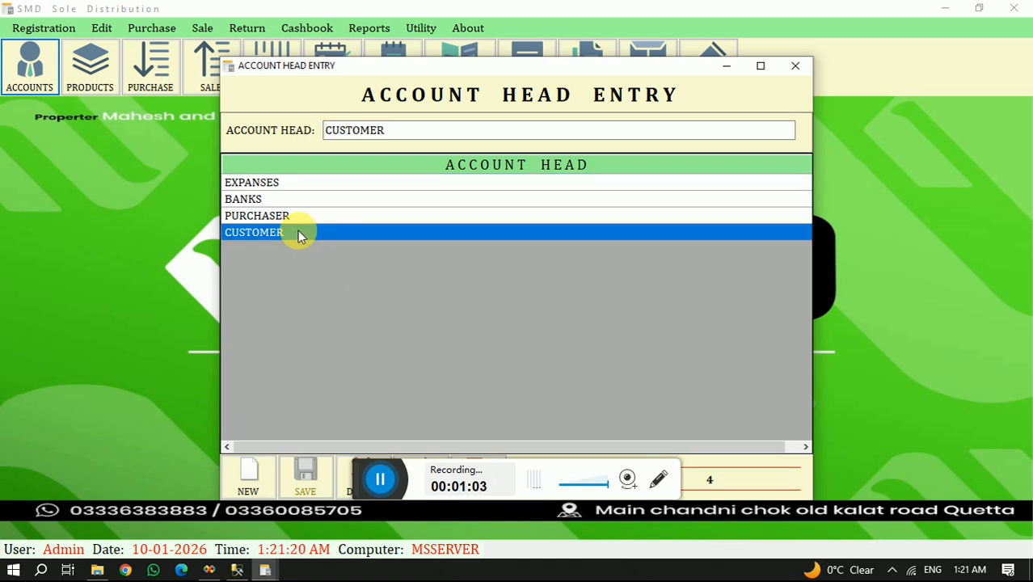
pyautogui.click(293, 216)
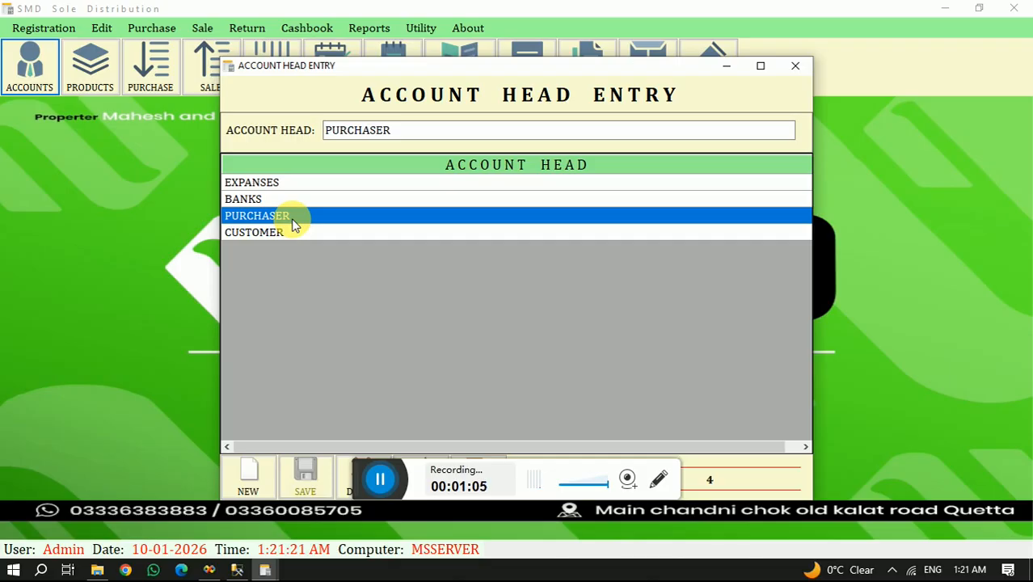
pyautogui.click(297, 199)
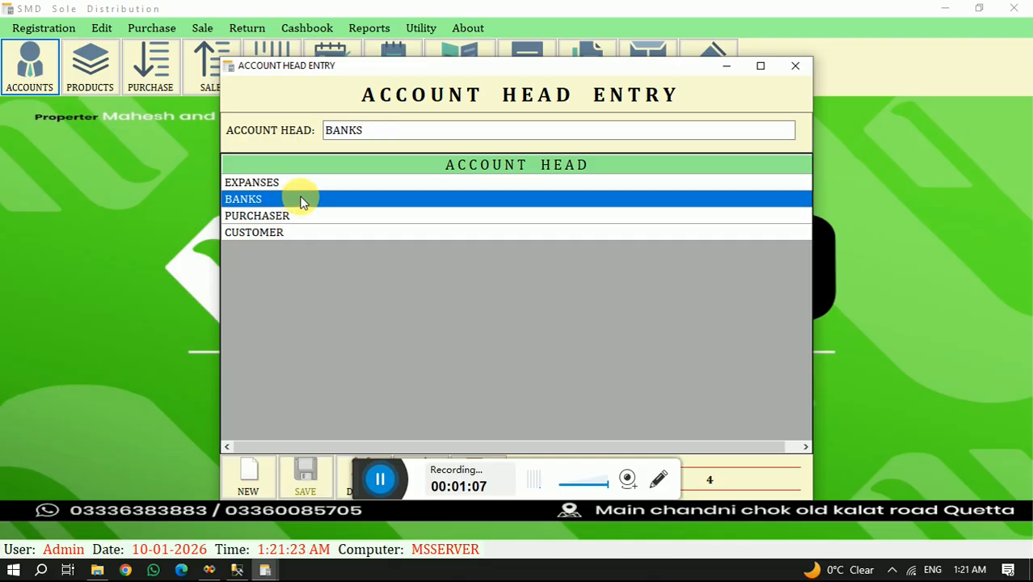
pyautogui.click(306, 184)
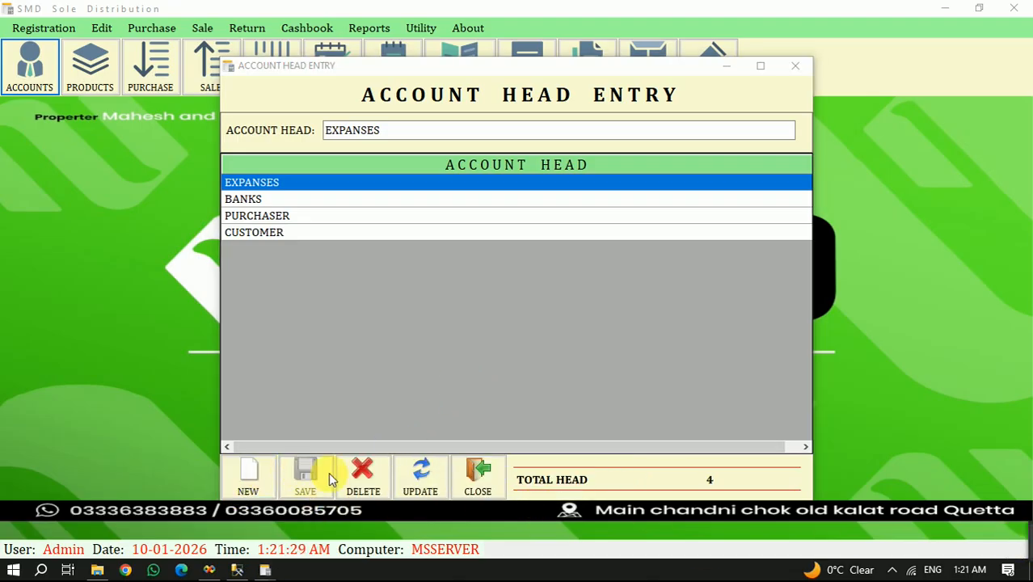
pyautogui.click(477, 477)
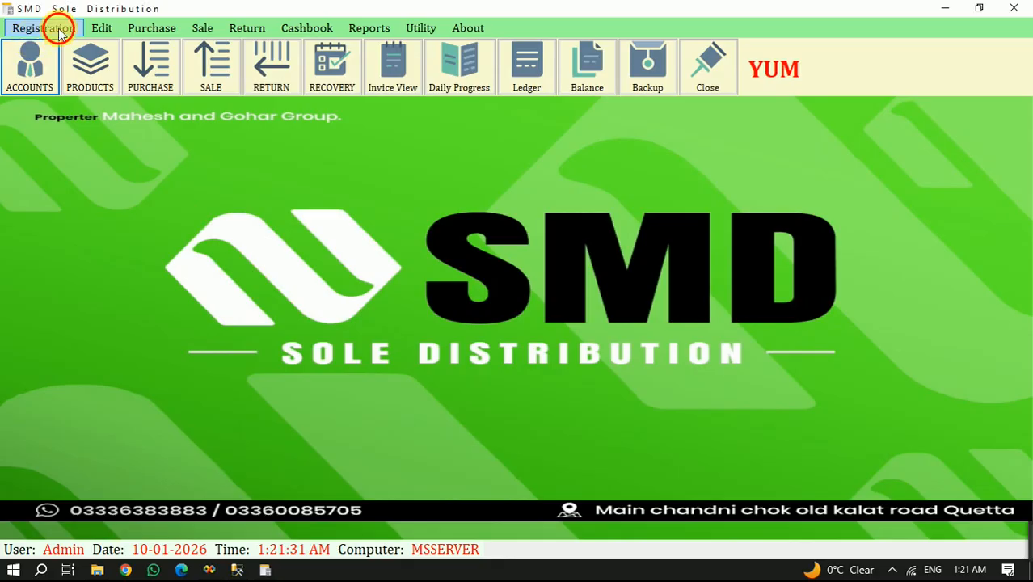
# - View the Account Head Entry form once more and look over the Account Entry form, closing each one
pyautogui.click(56, 27)
pyautogui.click(73, 48)
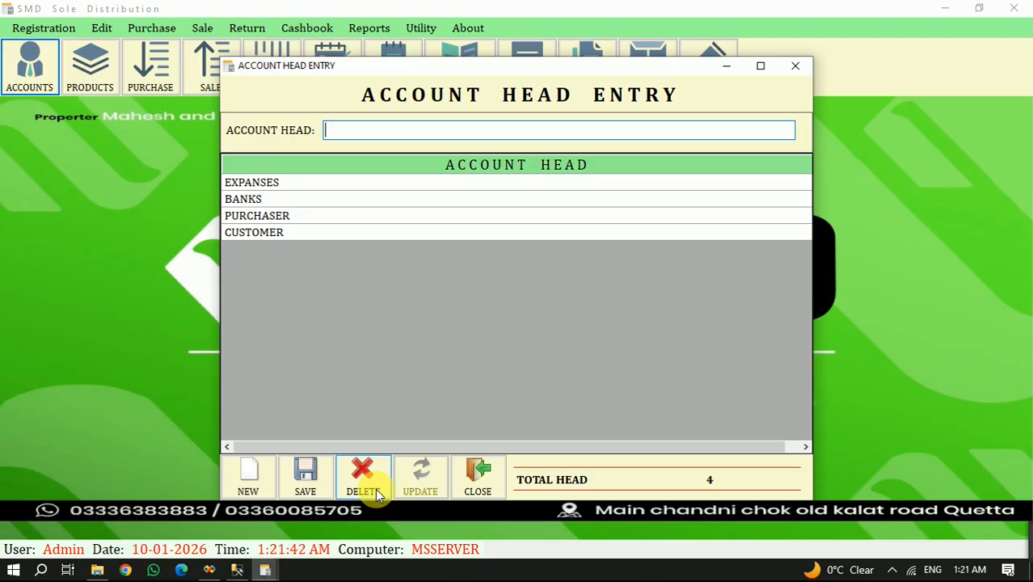
pyautogui.click(469, 489)
pyautogui.click(49, 29)
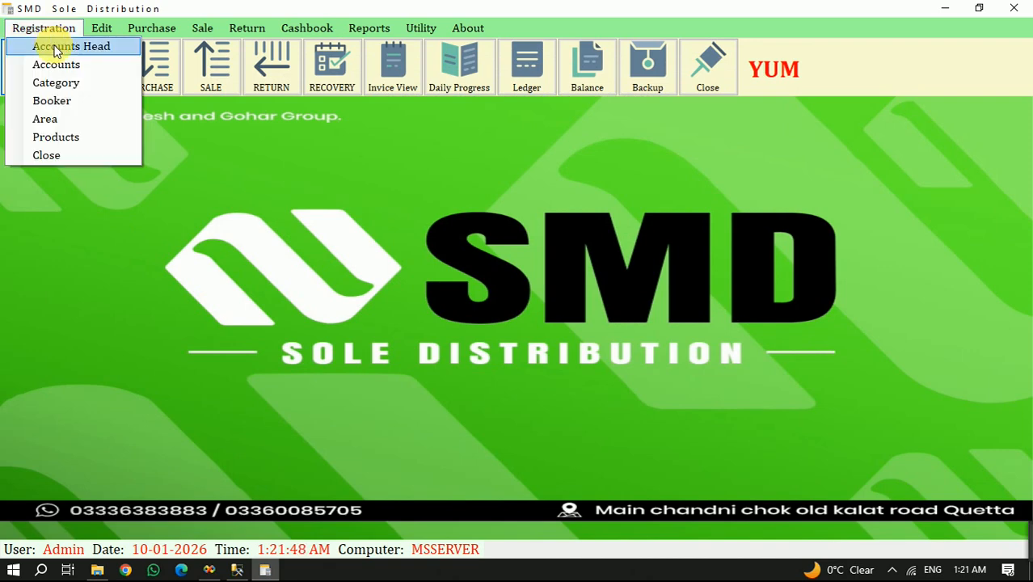
pyautogui.click(65, 71)
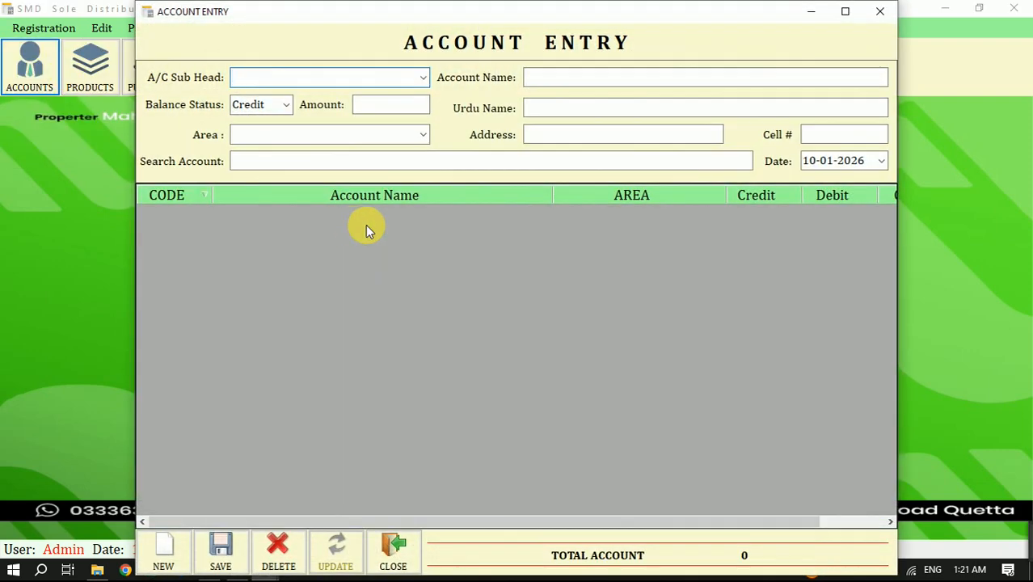
pyautogui.click(393, 548)
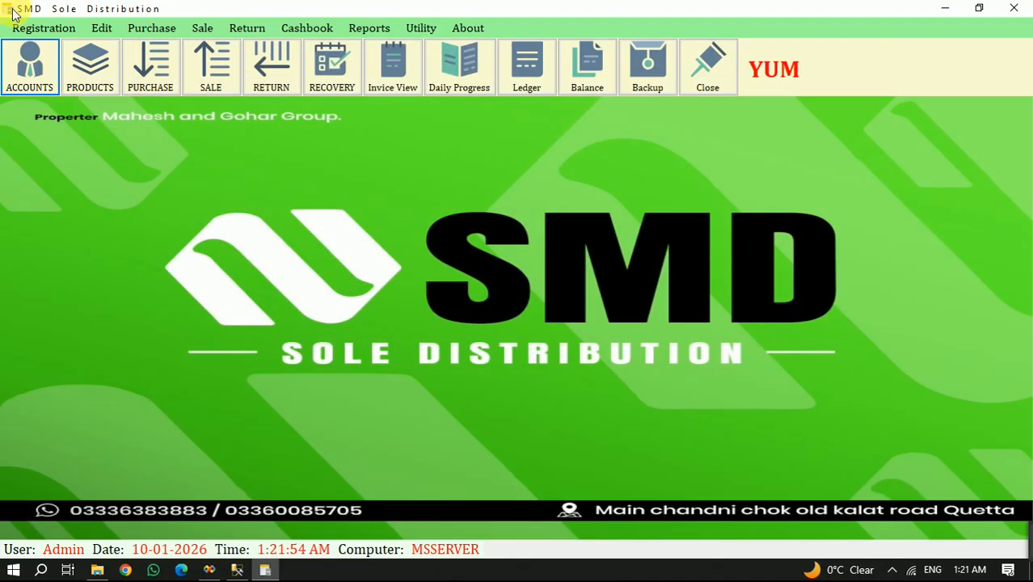
# - Open the Area Entry form and sort the registered areas alphabetically by area name
pyautogui.click(39, 34)
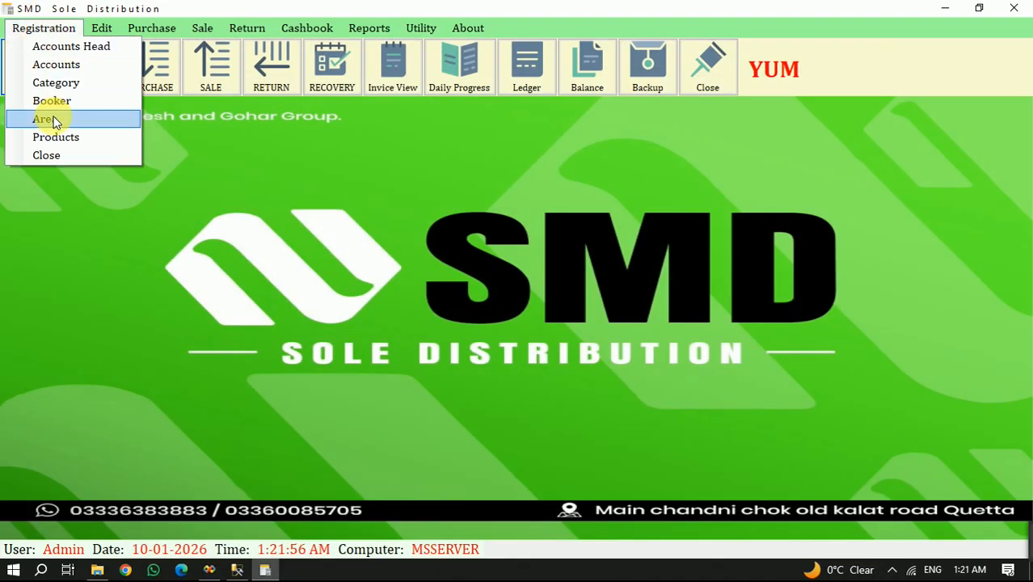
pyautogui.click(92, 118)
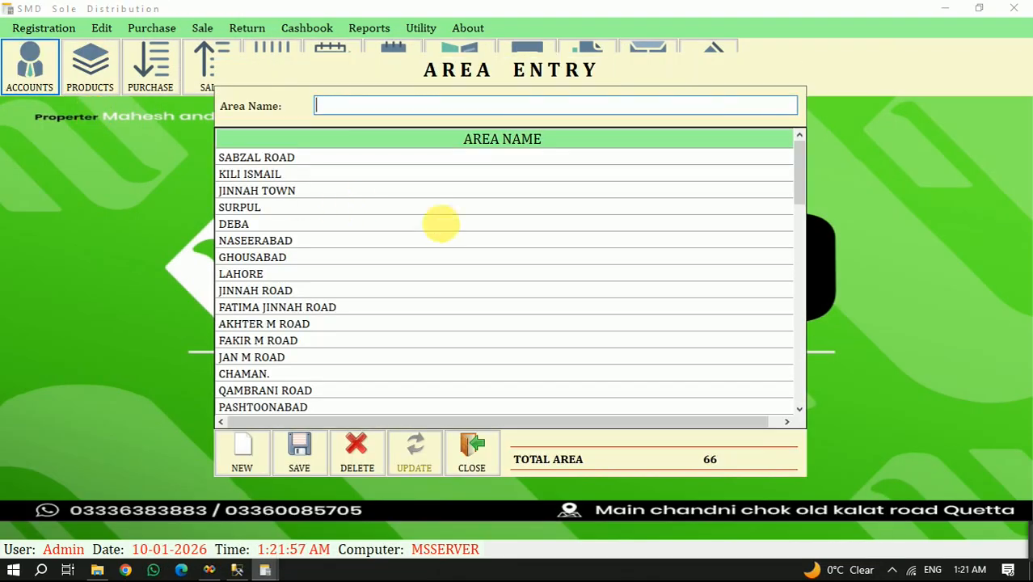
pyautogui.scroll(-10, 485, 238)
pyautogui.scroll(10, 485, 238)
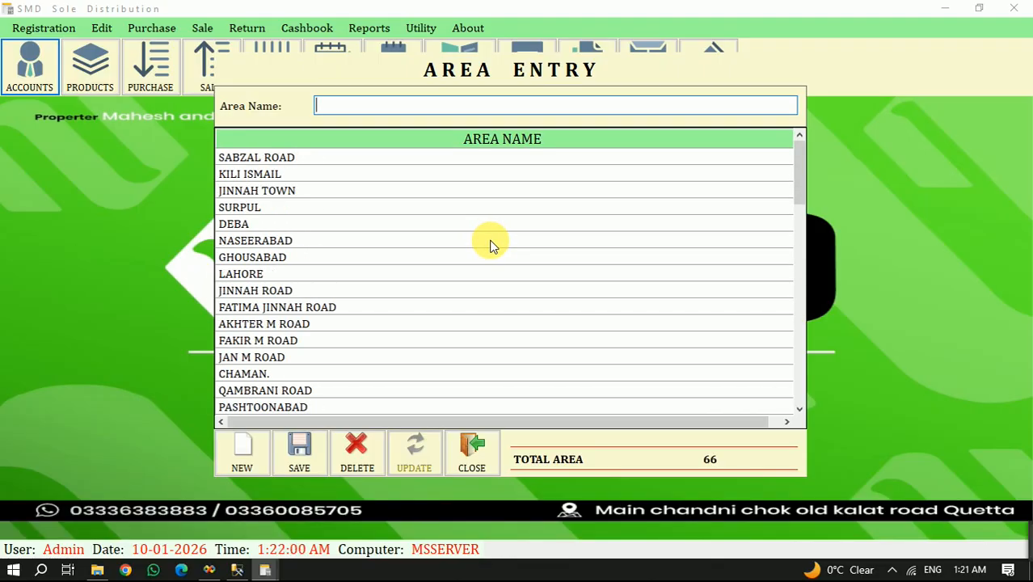
pyautogui.click(373, 144)
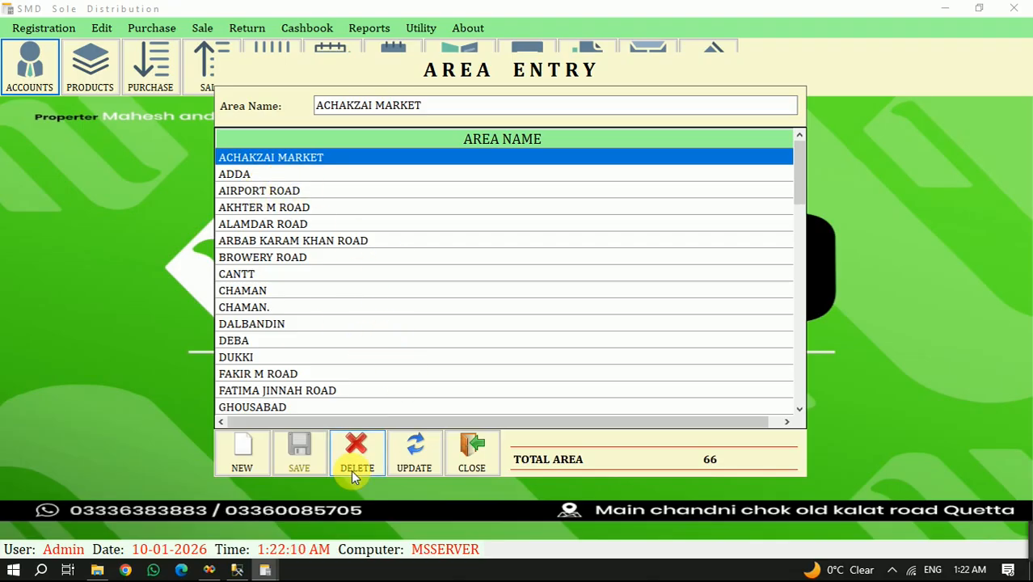
# - Add a new area record named "New Area", save it and close the Area Entry form
pyautogui.click(261, 457)
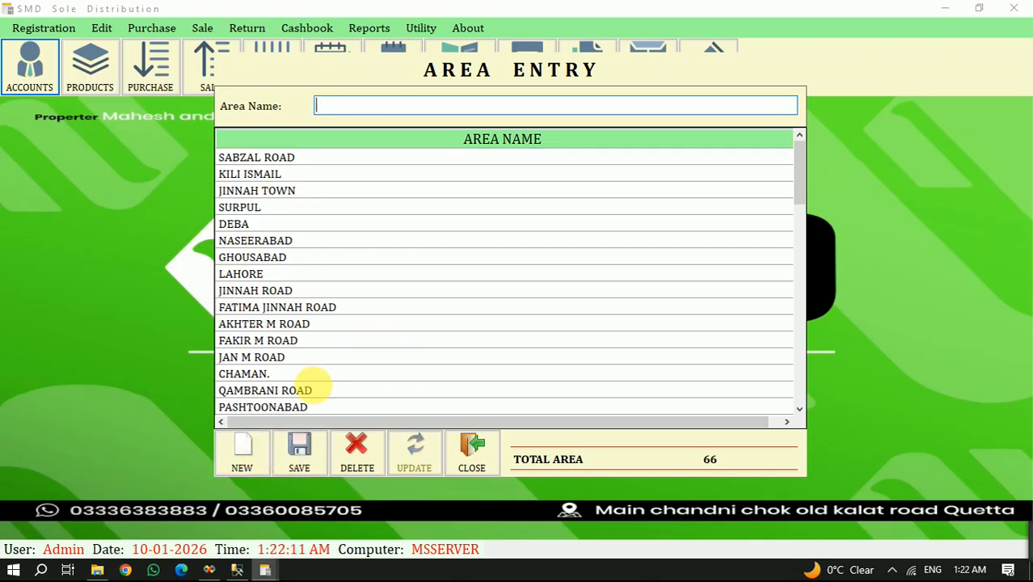
pyautogui.write('N')
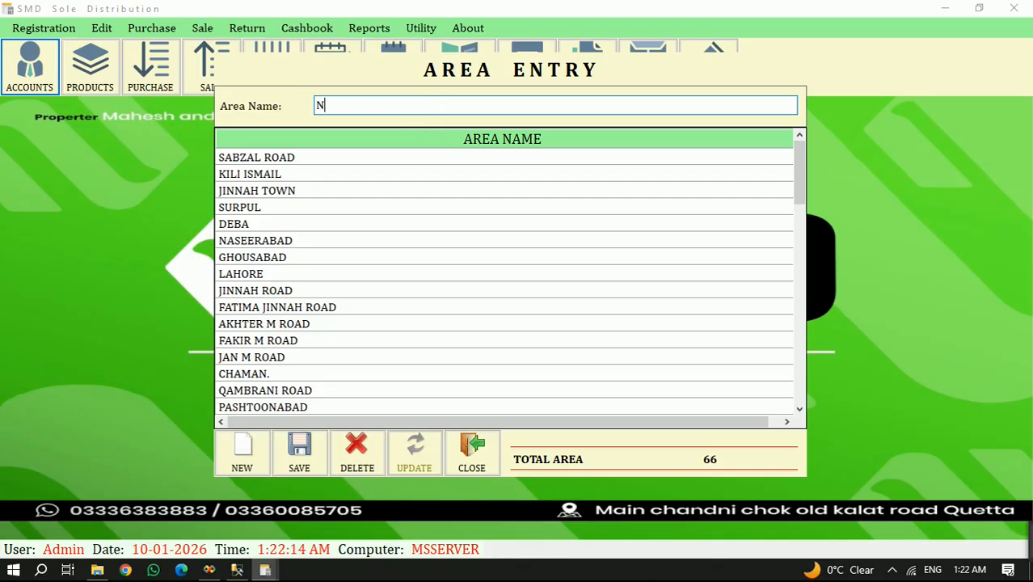
pyautogui.write('ew Area')
pyautogui.click(296, 451)
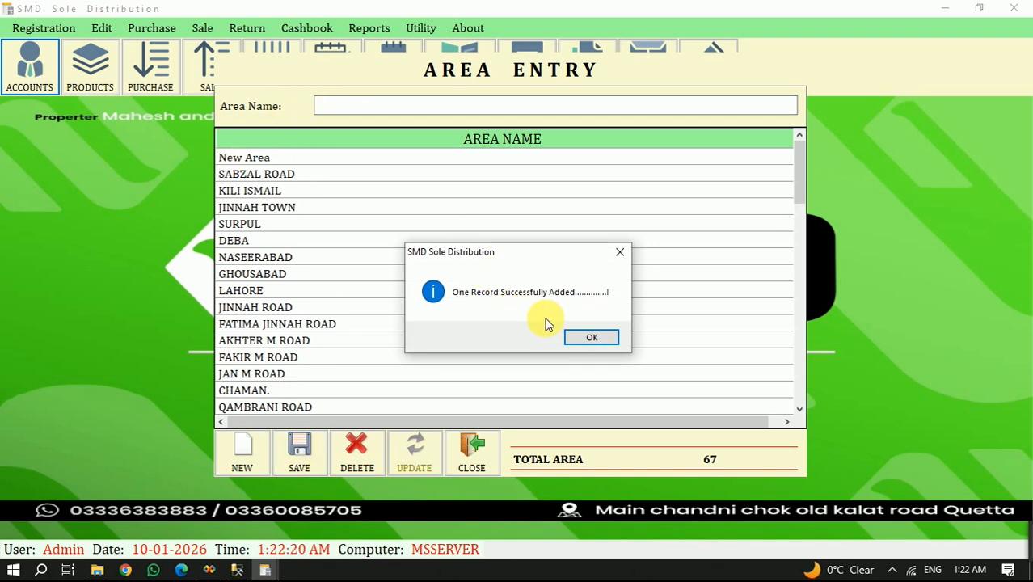
pyautogui.click(574, 338)
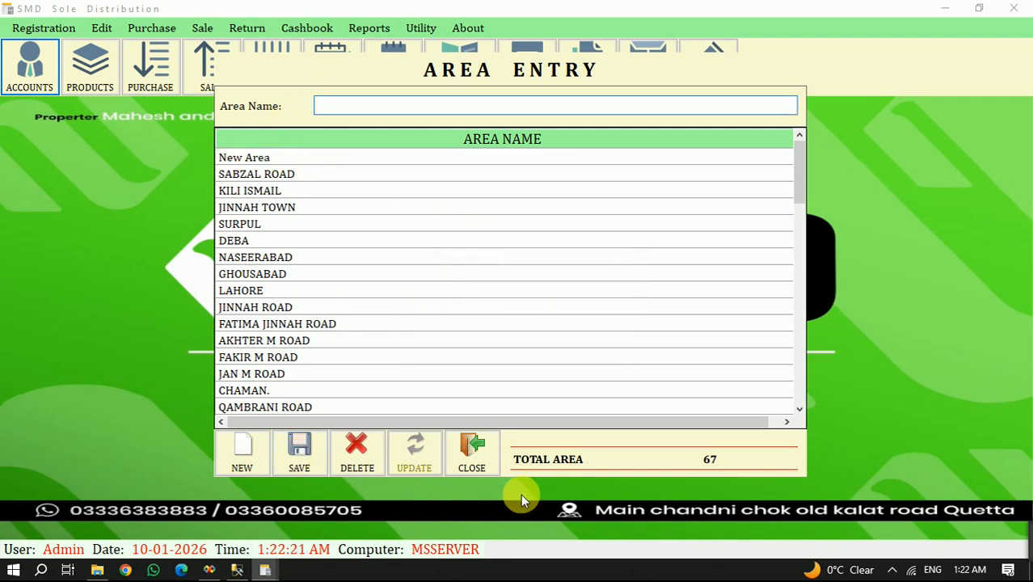
pyautogui.click(472, 451)
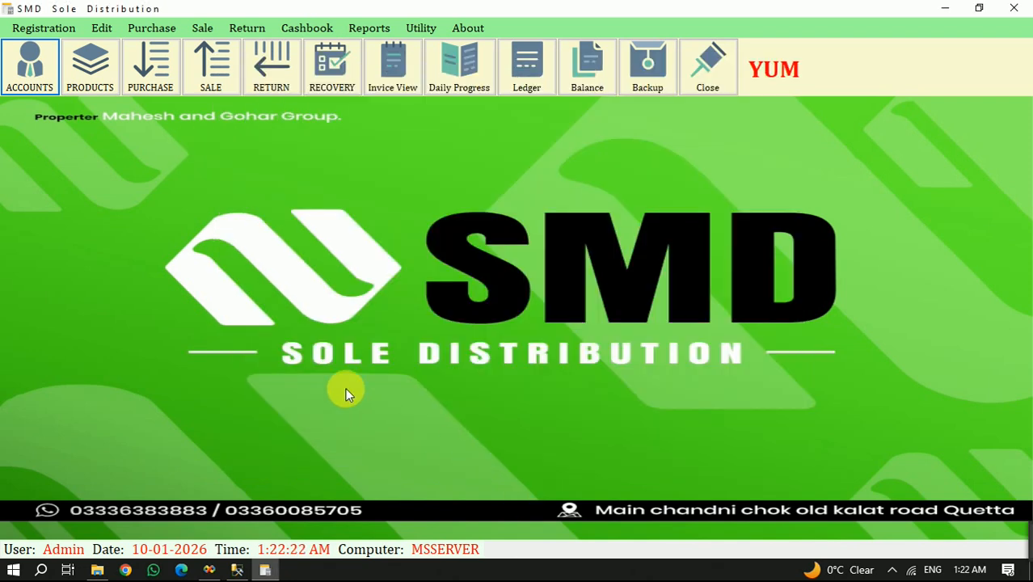
# - Register a new booker in the Booker Entry form by entering the booker's name and saving the record
pyautogui.click(27, 30)
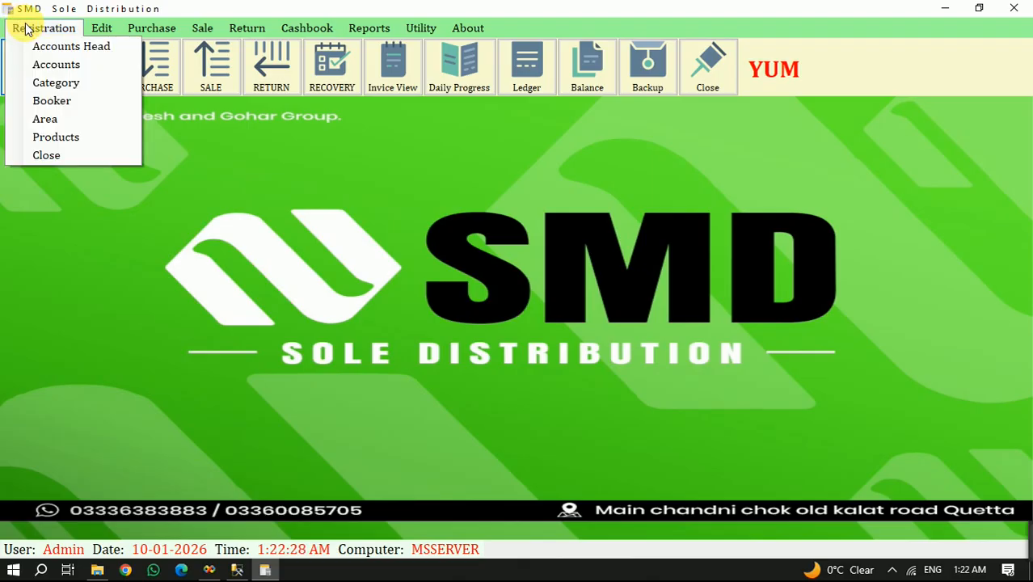
pyautogui.click(64, 104)
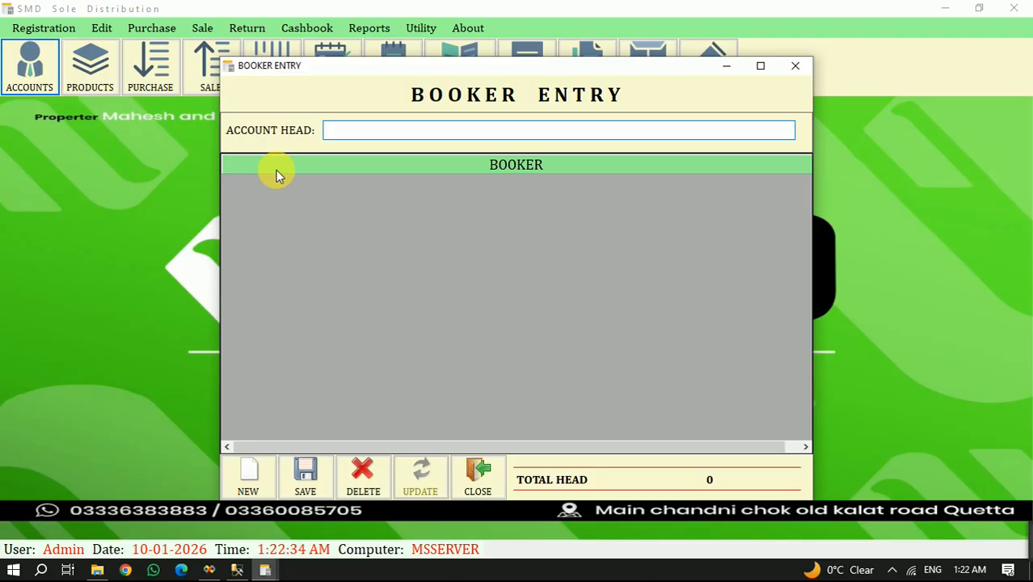
pyautogui.write('Haa')
pyautogui.press('BackSpace')
pyautogui.write('ider')
pyautogui.press('Return')
pyautogui.press('Return')
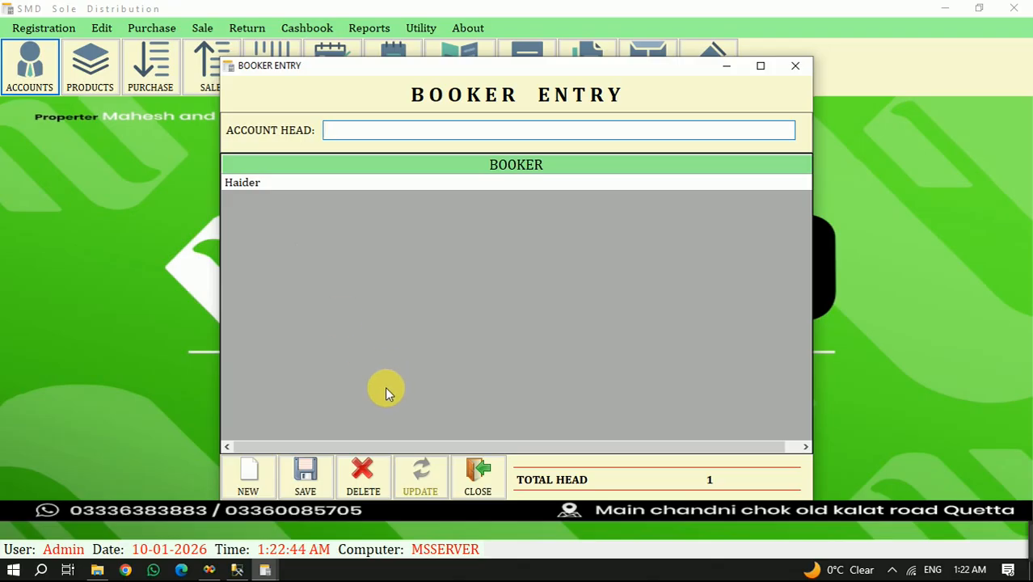
# - Append the word "change" to the registered booker's name and update the record
pyautogui.click(279, 183)
pyautogui.click(378, 134)
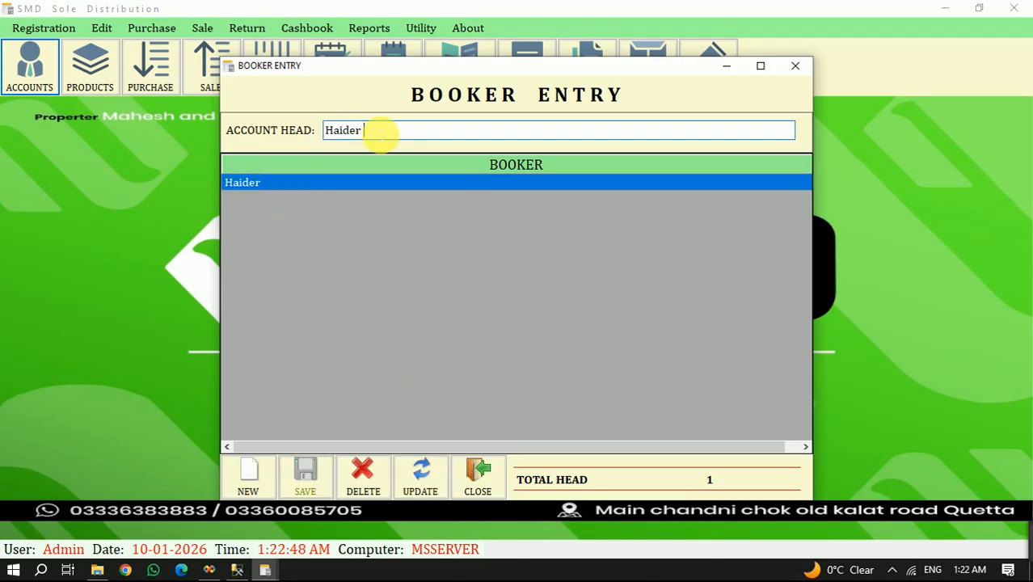
pyautogui.write('change')
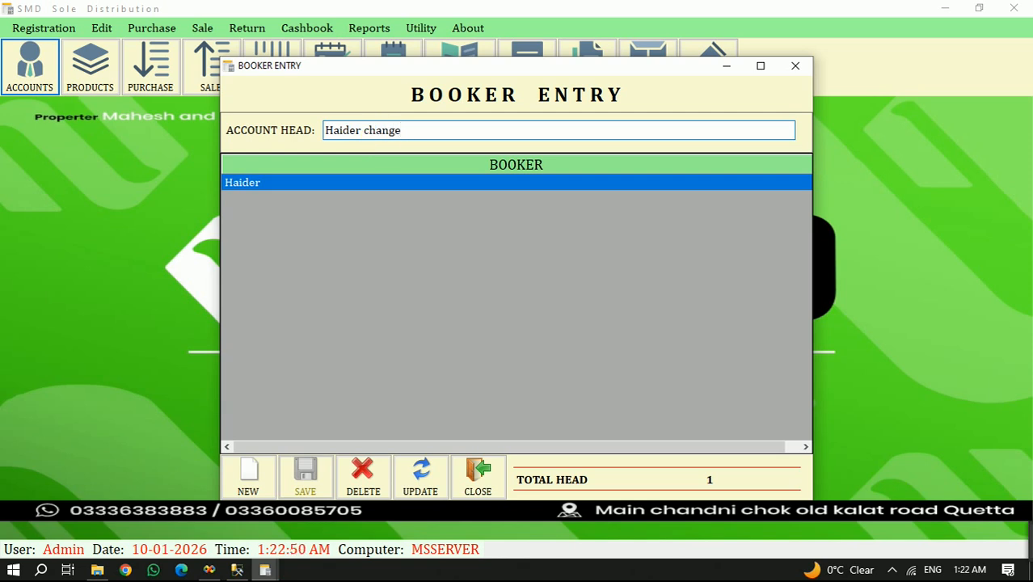
pyautogui.click(421, 476)
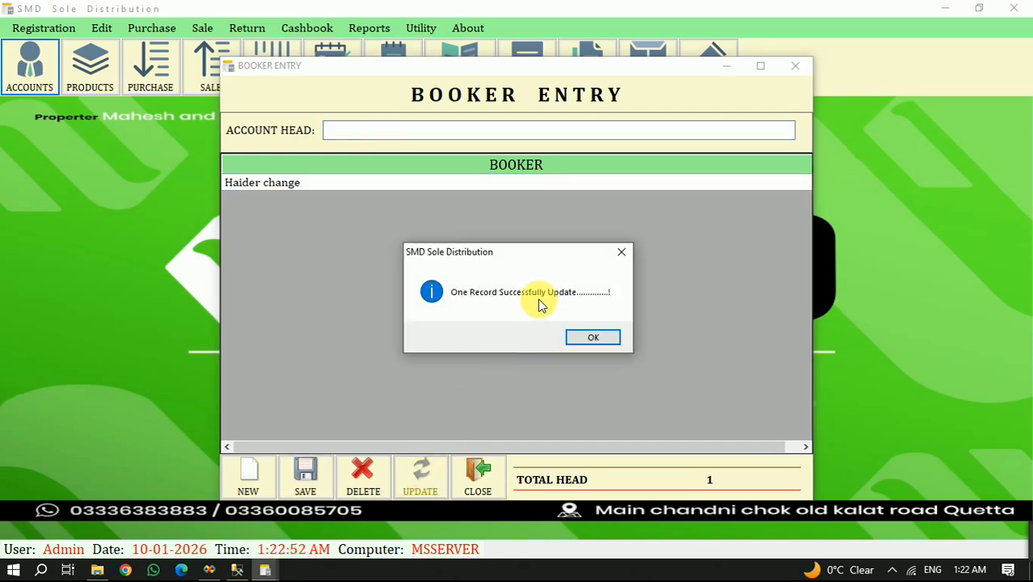
pyautogui.click(586, 338)
# - Replace the word "change" in the registered booker's name with a surname, update the record and close the Booker Entry form
pyautogui.click(254, 183)
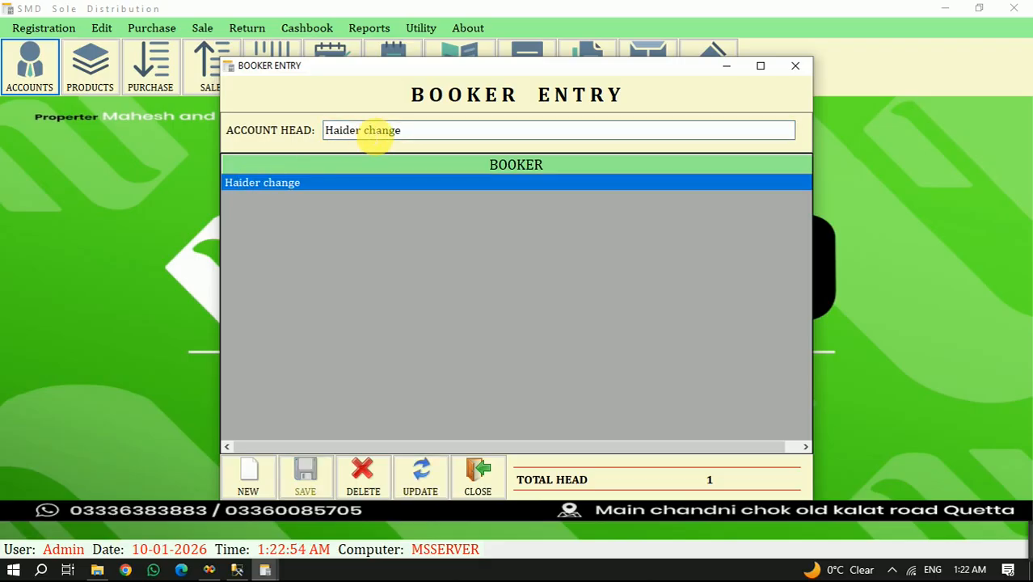
pyautogui.press('BackSpace')
pyautogui.press('BackSpace')
pyautogui.press('BackSpace')
pyautogui.press('BackSpace')
pyautogui.press('BackSpace')
pyautogui.press('BackSpace')
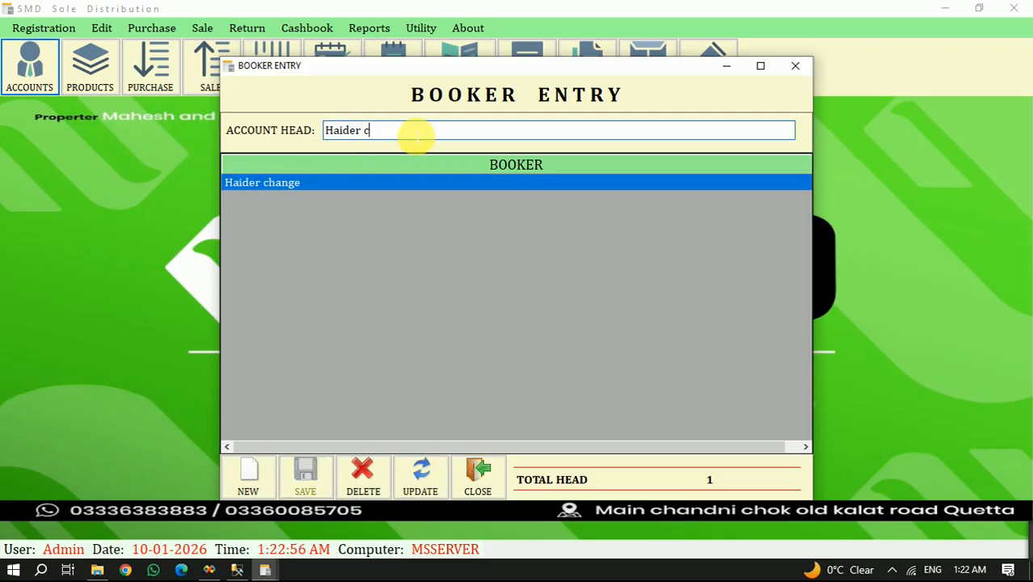
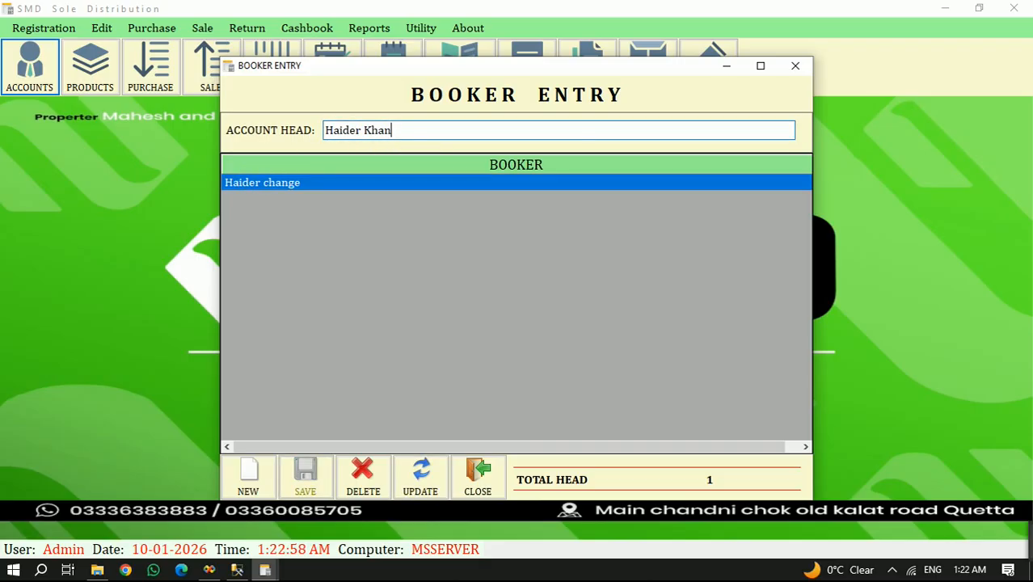
pyautogui.click(420, 477)
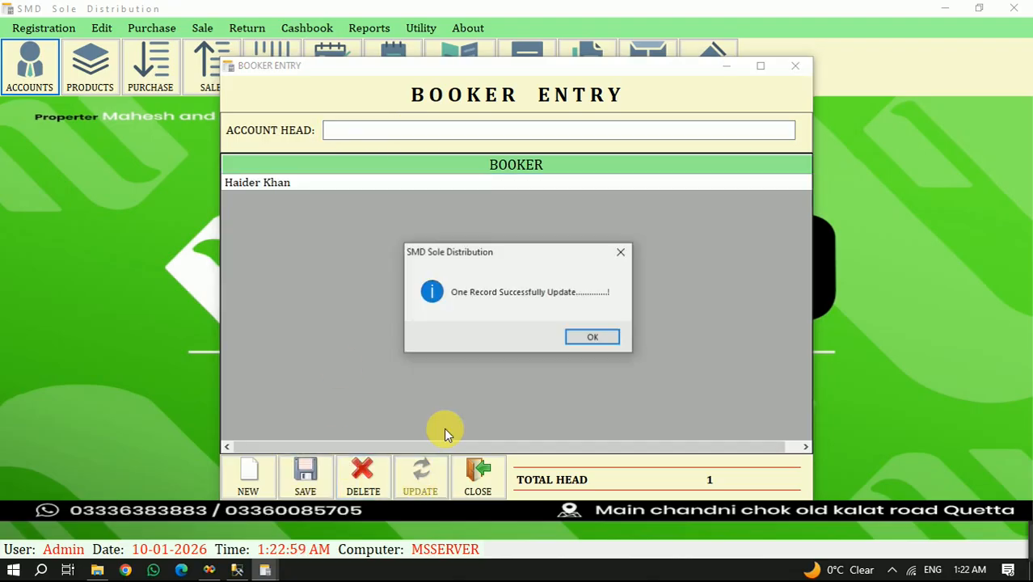
pyautogui.click(584, 338)
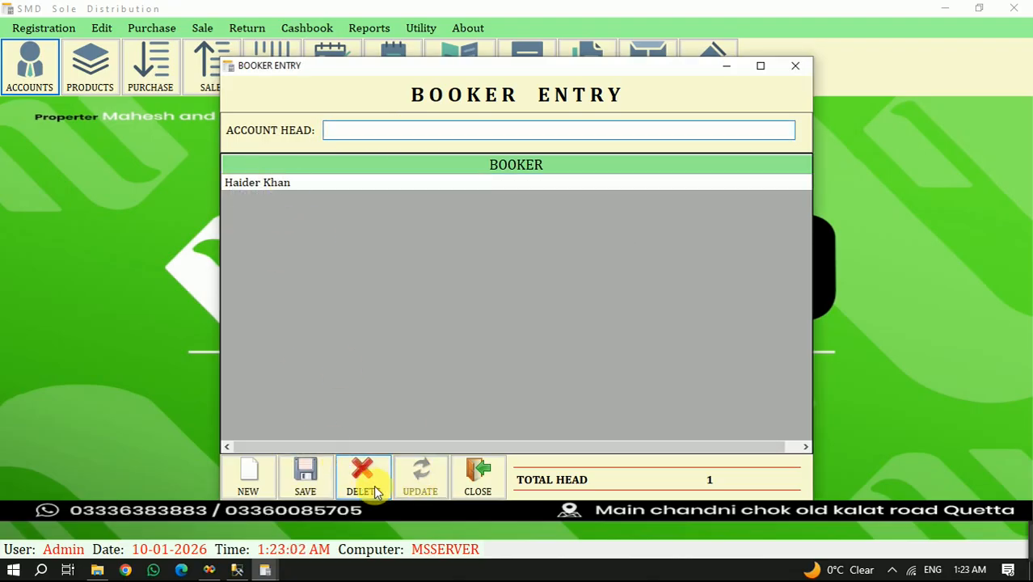
pyautogui.click(270, 183)
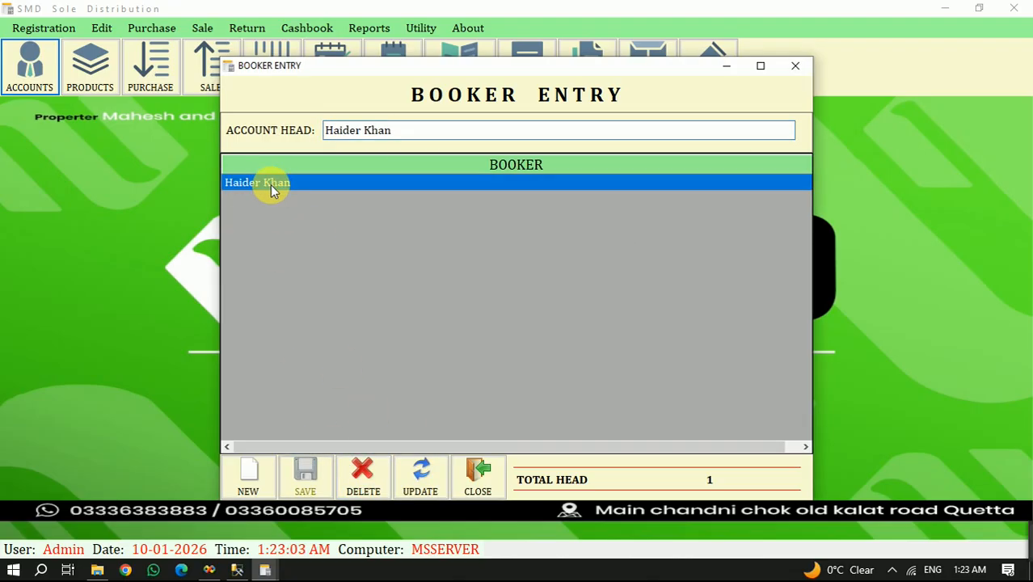
pyautogui.click(485, 477)
# - Add a new category named "Chips" in the Category Entry form, save it and close the form
pyautogui.click(51, 32)
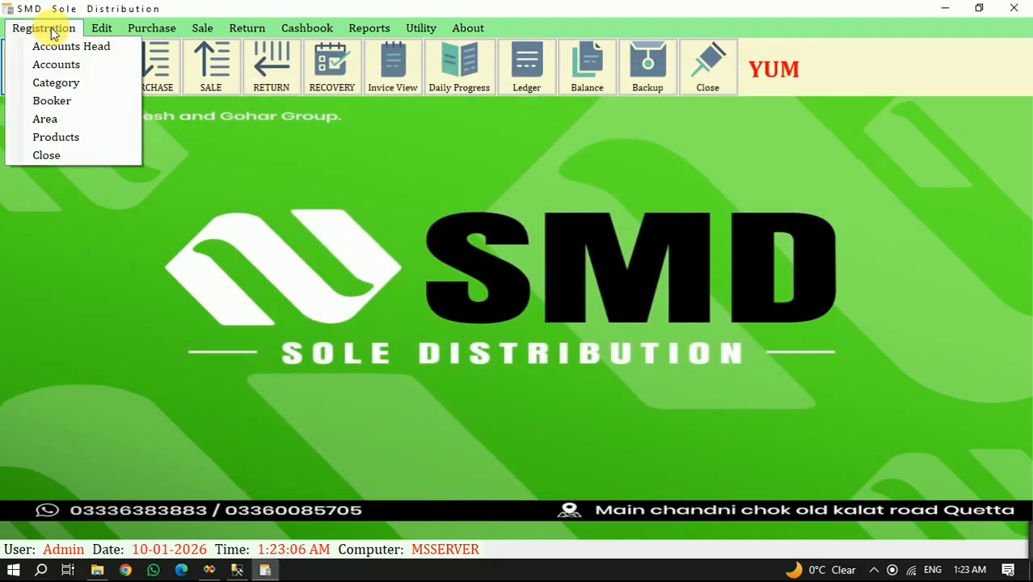
pyautogui.click(70, 84)
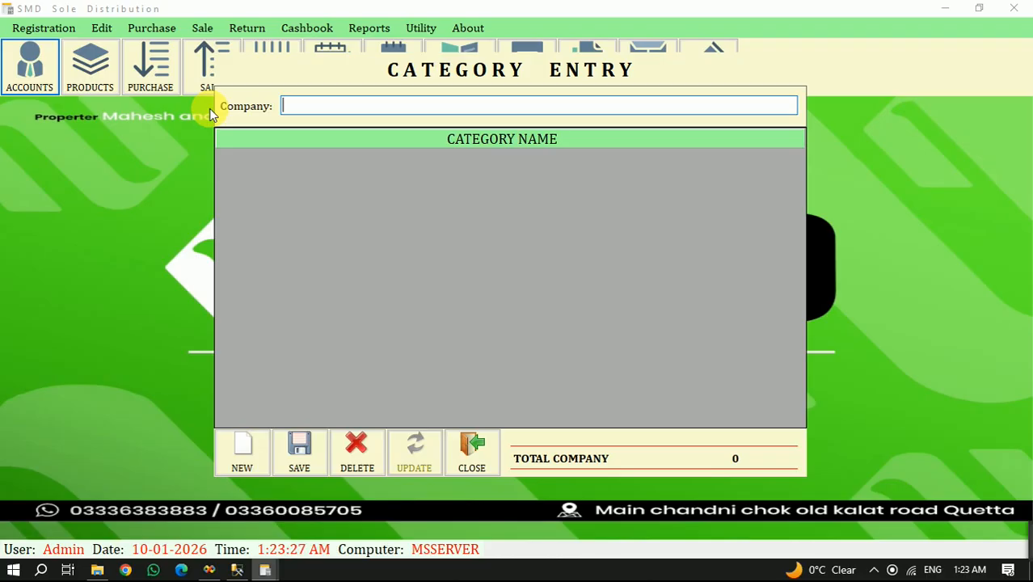
pyautogui.write('S')
pyautogui.write('Bi')
pyautogui.press('BackSpace')
pyautogui.press('BackSpace')
pyautogui.write('Chips')
pyautogui.press('Return')
pyautogui.press('Return')
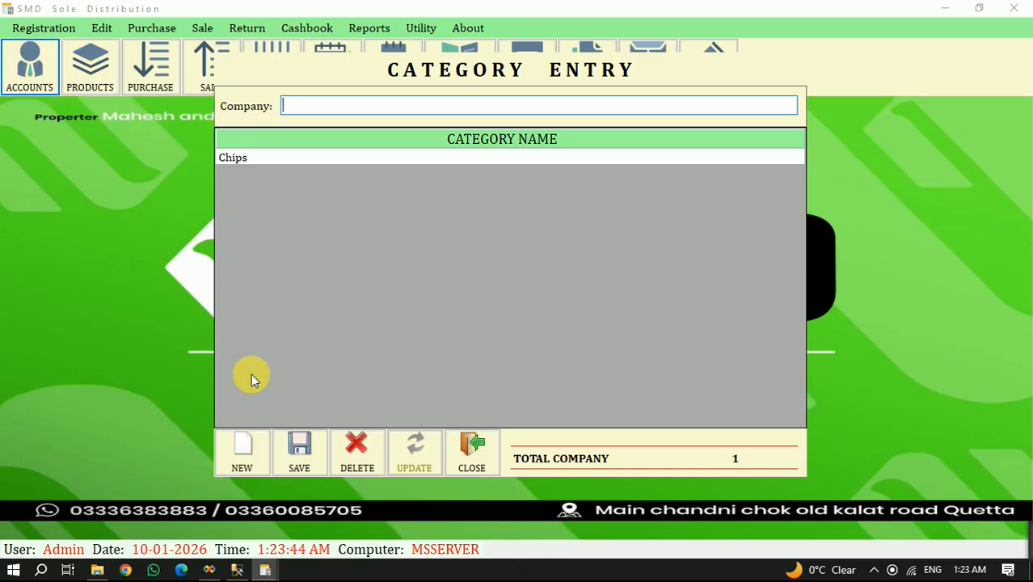
pyautogui.click(473, 449)
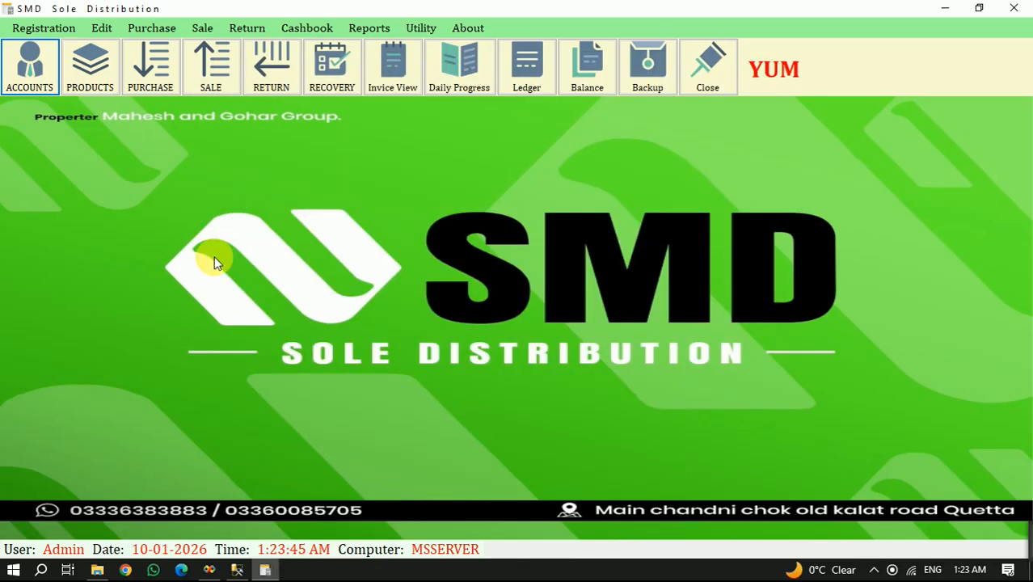
# - Open the Product Entry form, maximize it and choose Chips as the product category
pyautogui.click(44, 27)
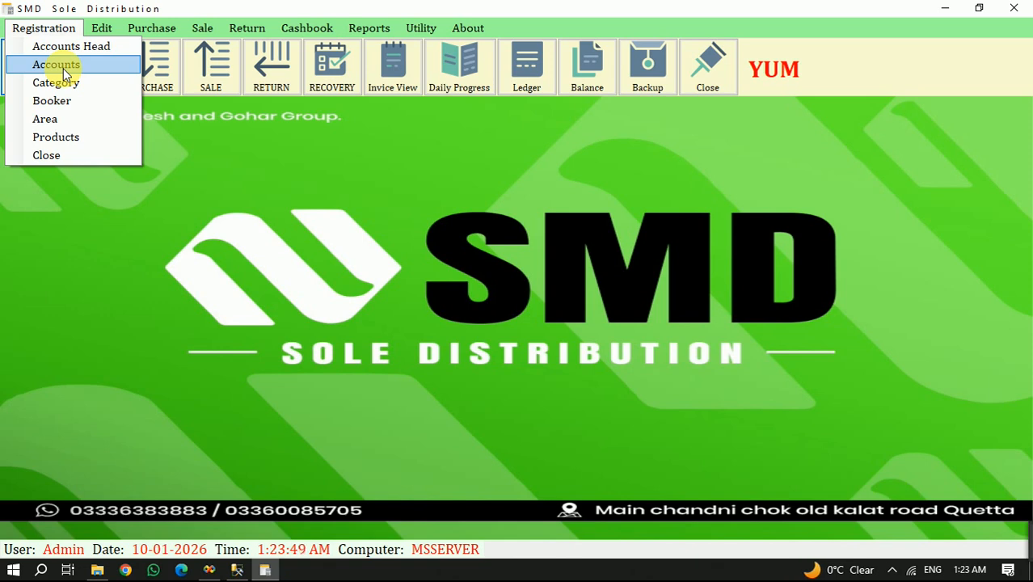
pyautogui.click(80, 142)
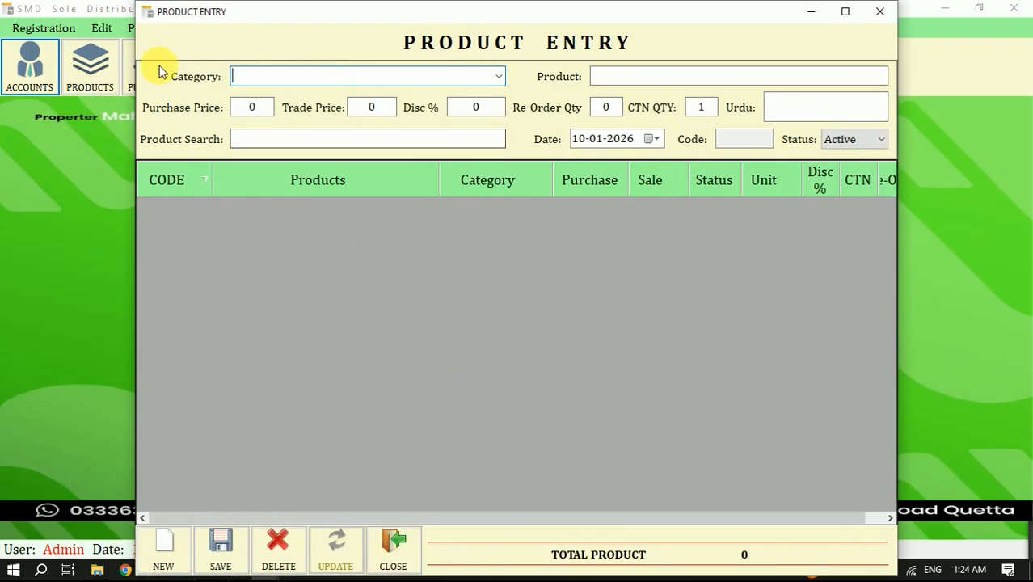
pyautogui.click(844, 13)
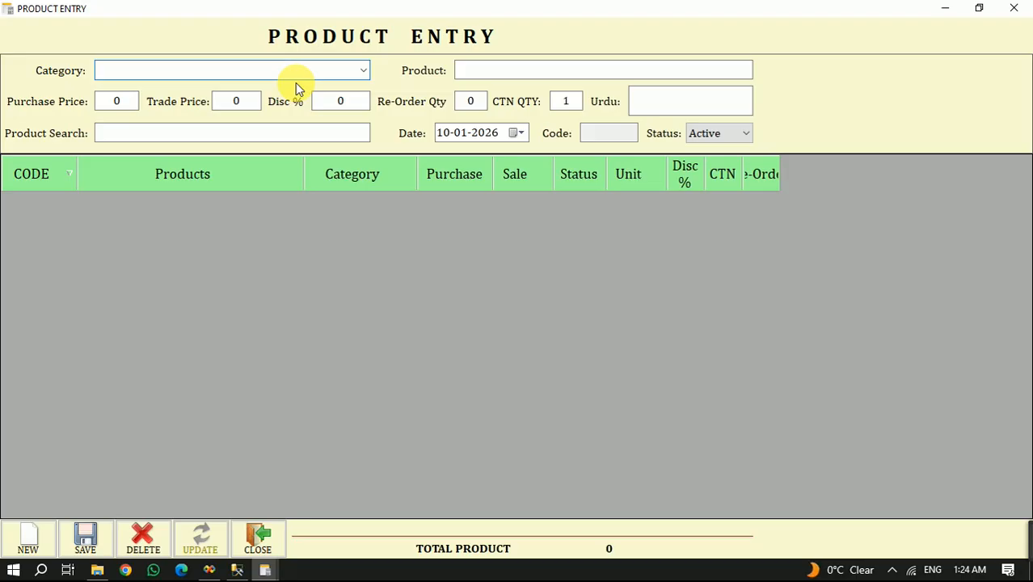
pyautogui.click(364, 70)
pyautogui.click(188, 91)
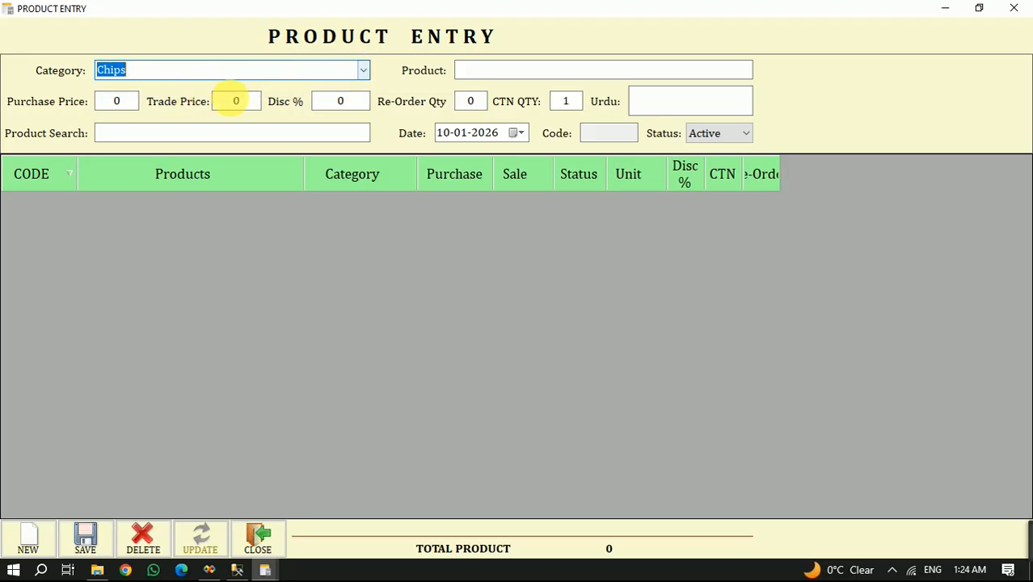
# - Enter "Batato Chips 20g" as the product name
pyautogui.click(524, 72)
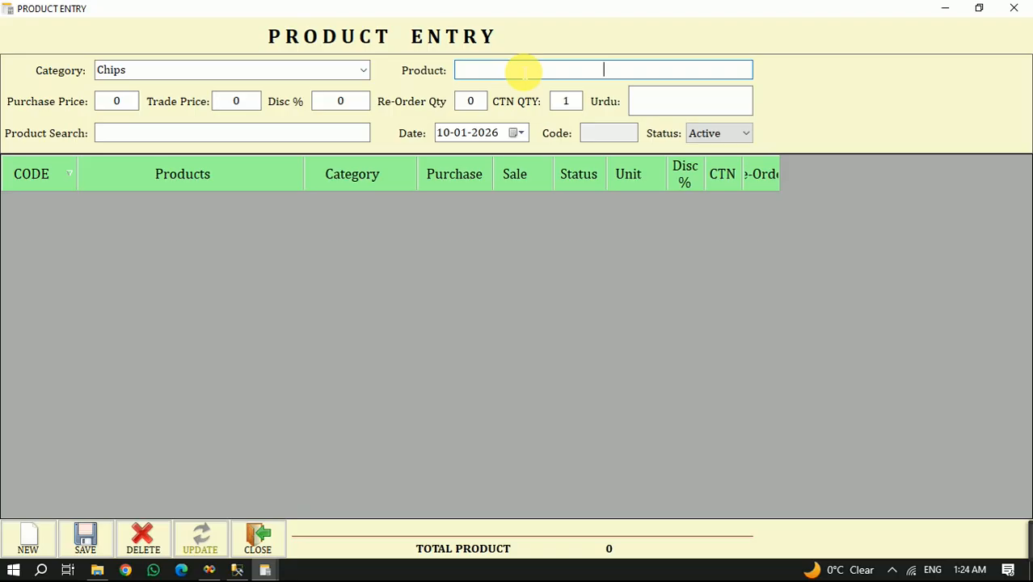
pyautogui.write('Bat')
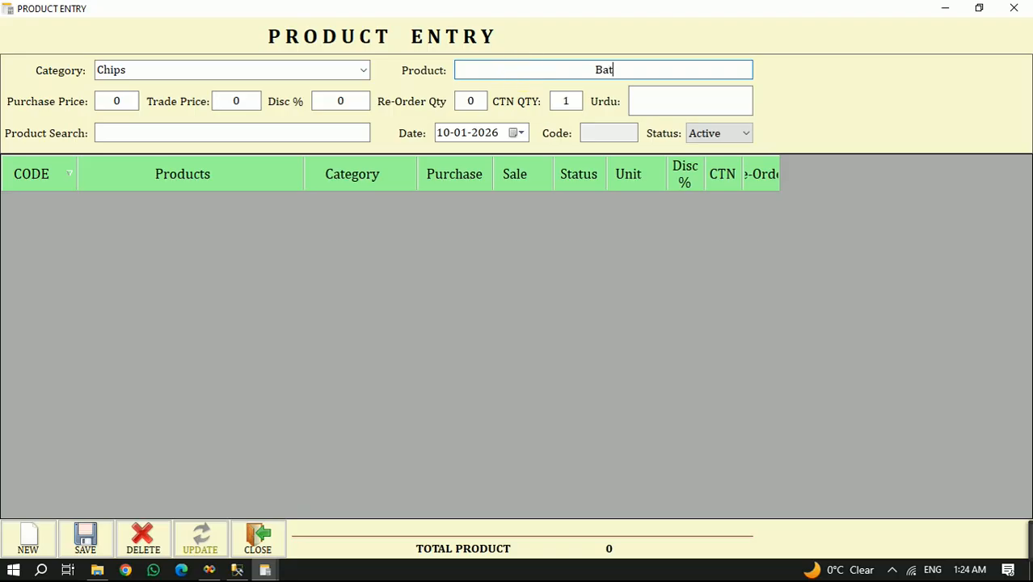
pyautogui.write('ato Chips 100')
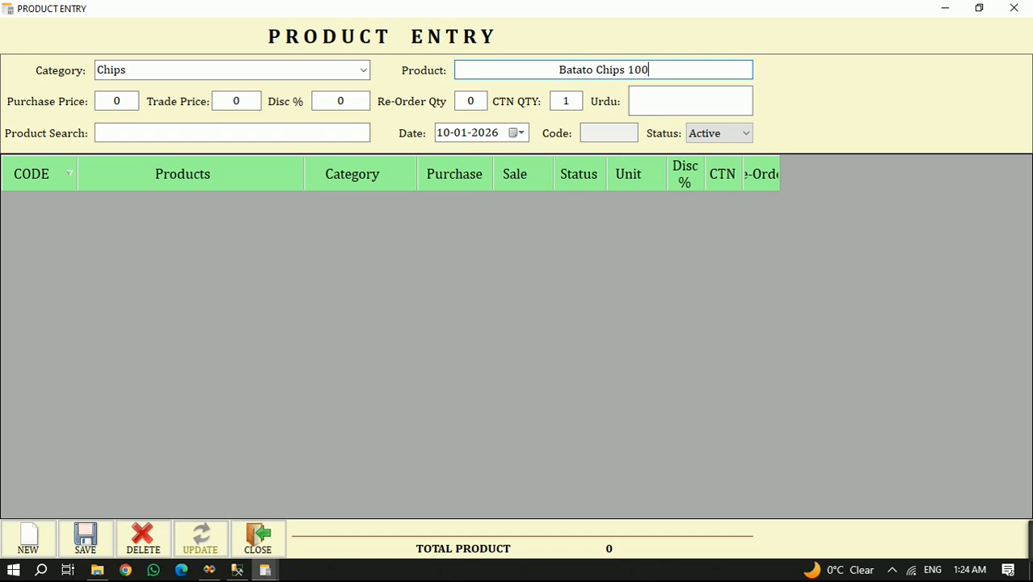
pyautogui.press('BackSpace')
pyautogui.press('BackSpace')
pyautogui.press('BackSpace')
pyautogui.write('20G')
pyautogui.press('BackSpace')
pyautogui.press('BackSpace')
pyautogui.write('g')
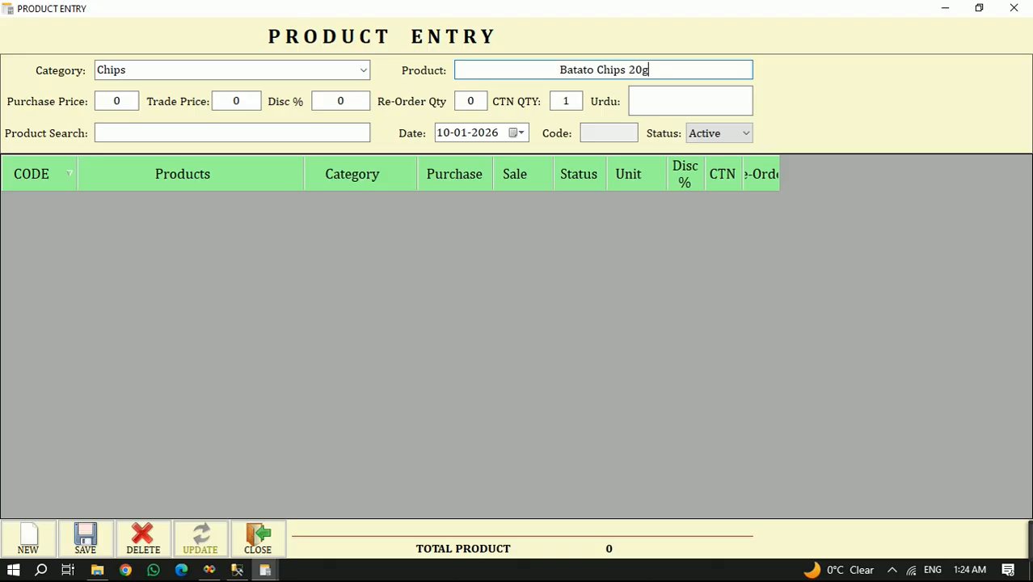
# - Set the product's purchase price to 80 and its trade price to 100
pyautogui.click(113, 102)
pyautogui.write('10')
pyautogui.press('BackSpace')
pyautogui.press('BackSpace')
pyautogui.write('9')
pyautogui.press('BackSpace')
pyautogui.write('80')
pyautogui.press('Tab')
pyautogui.write('100')
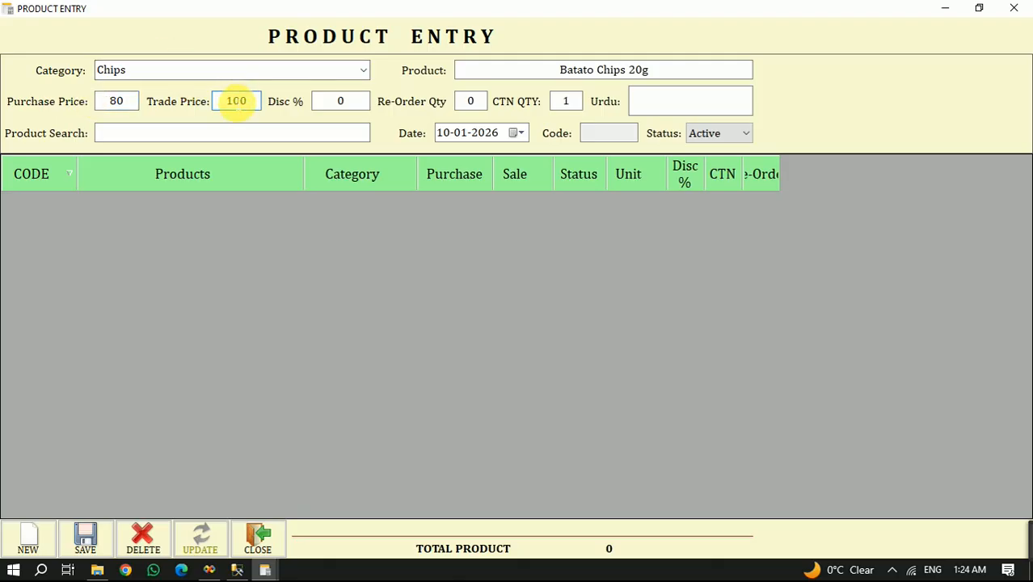
pyautogui.click(332, 114)
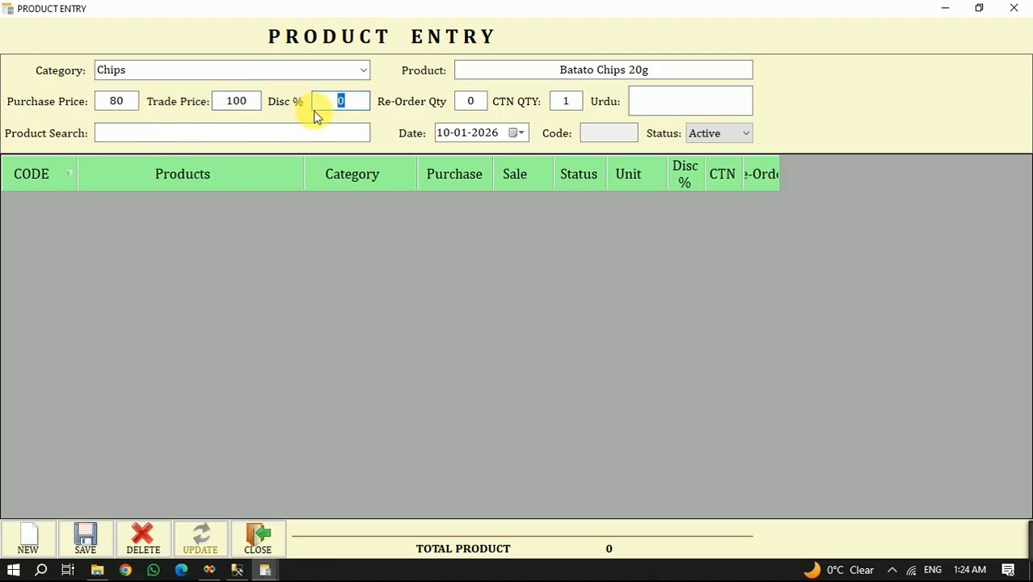
pyautogui.click(356, 103)
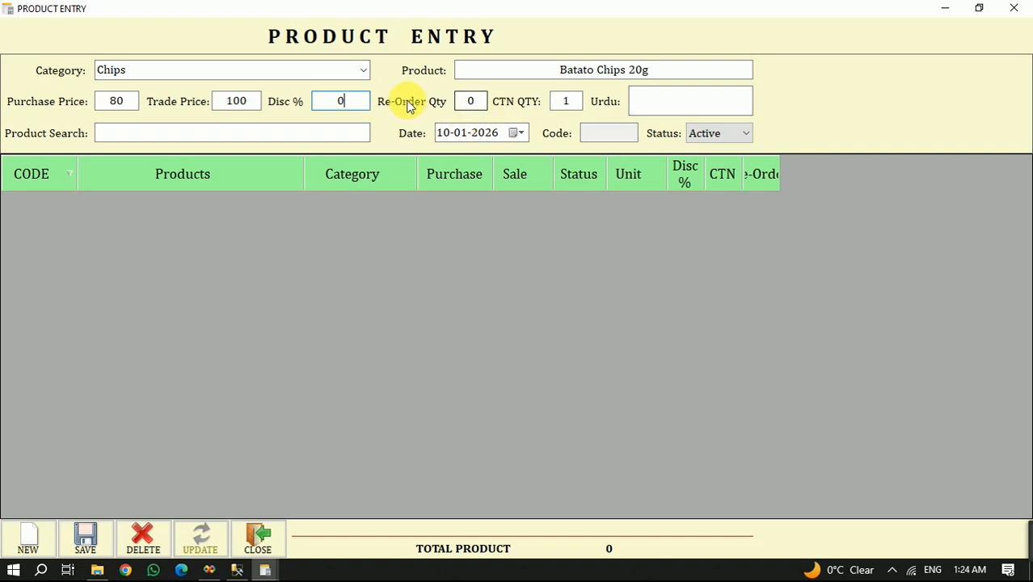
pyautogui.click(469, 102)
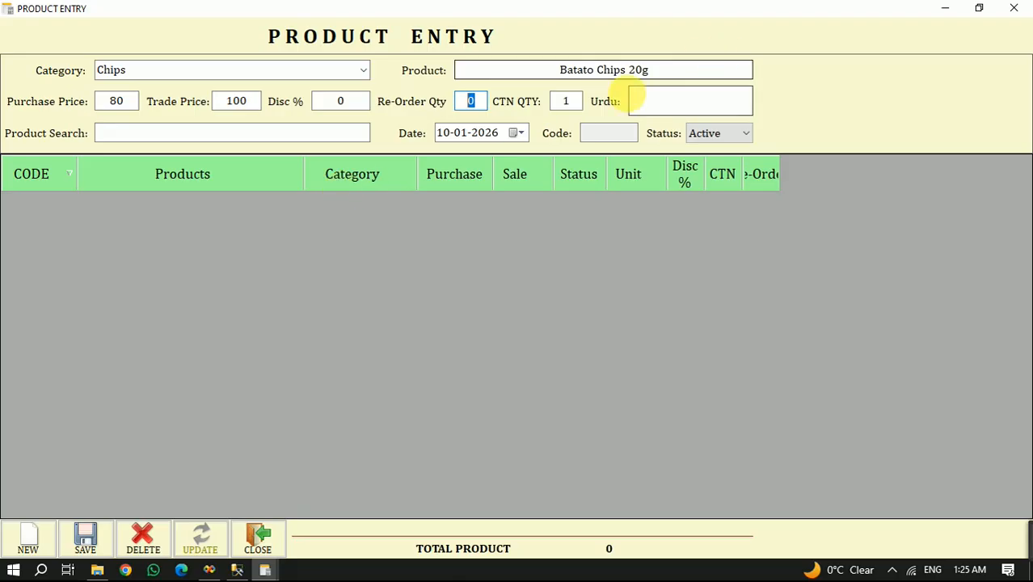
pyautogui.press('Tab')
pyautogui.click(657, 71)
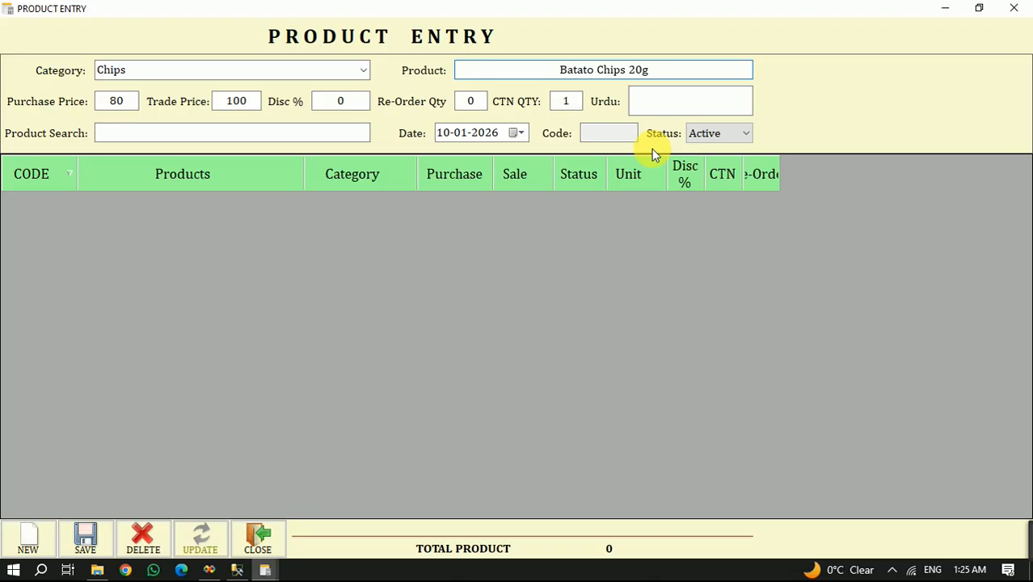
# - Set the product's carton quantity (CTN QTY) to 20
pyautogui.click(568, 101)
pyautogui.write('50')
pyautogui.press('BackSpace')
pyautogui.press('BackSpace')
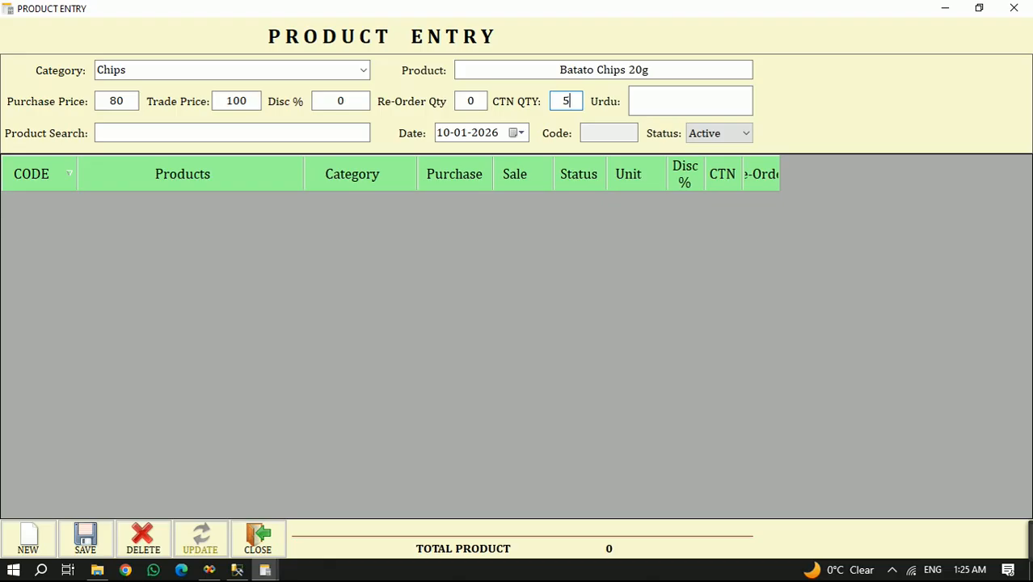
pyautogui.write('20')
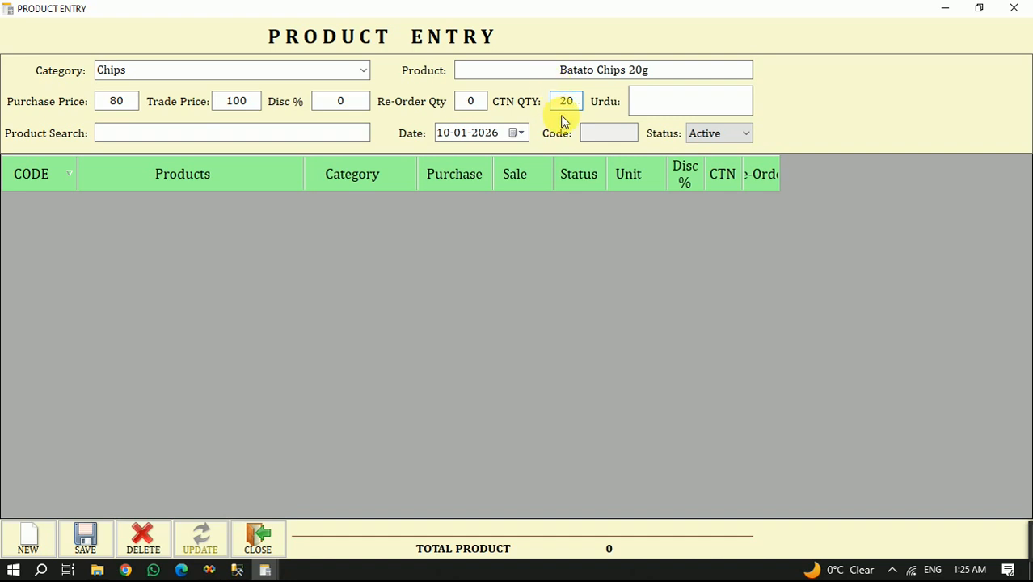
# - Save the new product record and close the Product Entry form
pyautogui.click(702, 102)
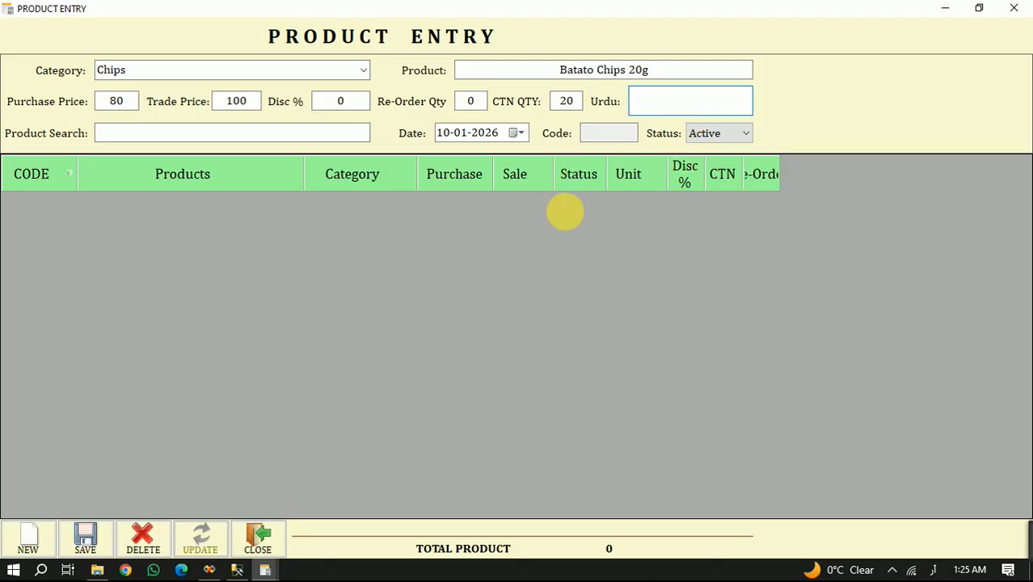
pyautogui.click(88, 541)
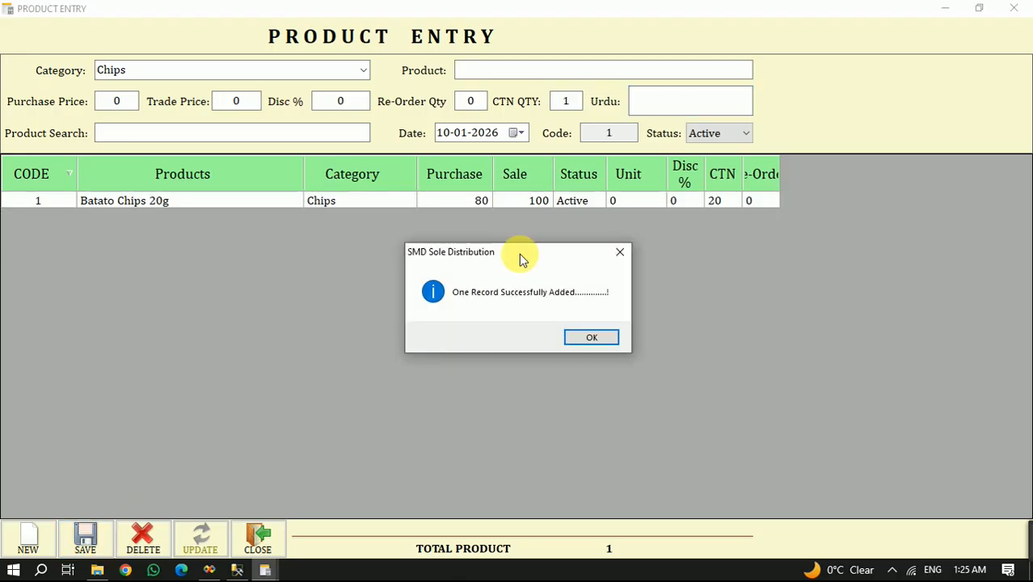
pyautogui.click(593, 338)
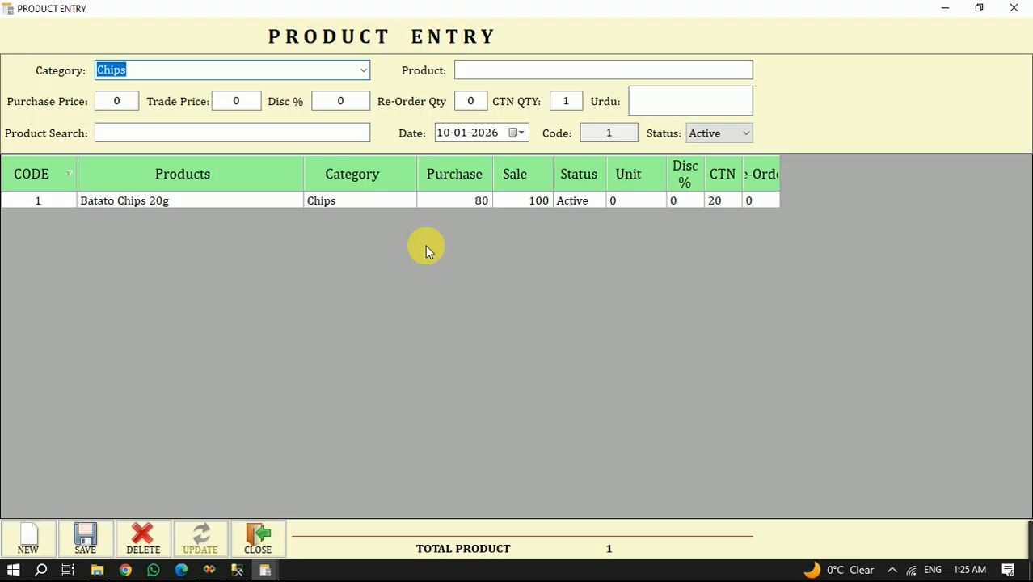
pyautogui.click(259, 540)
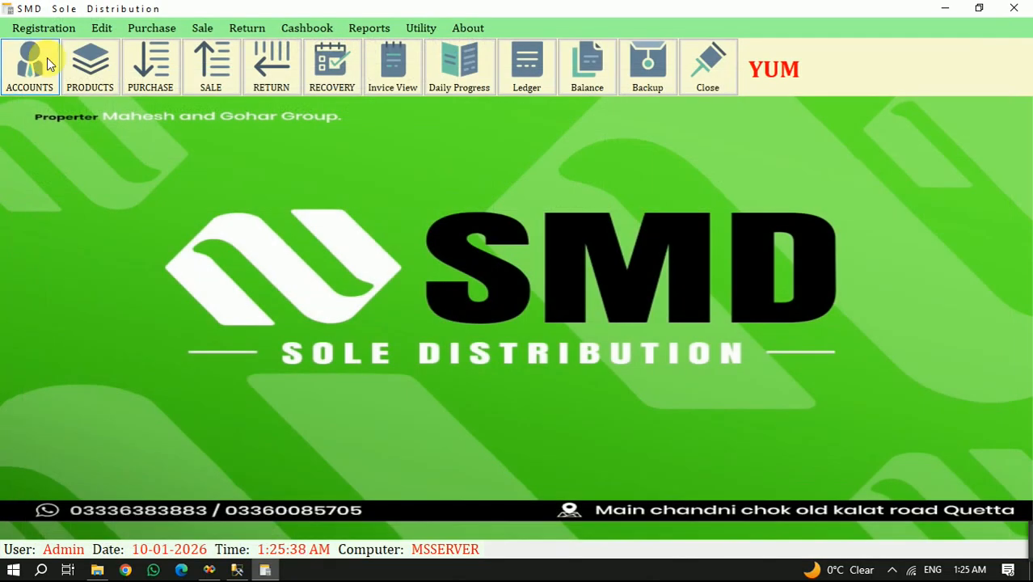
# - Open the Account Entry form and choose PURCHASER as the account sub head
pyautogui.click(42, 28)
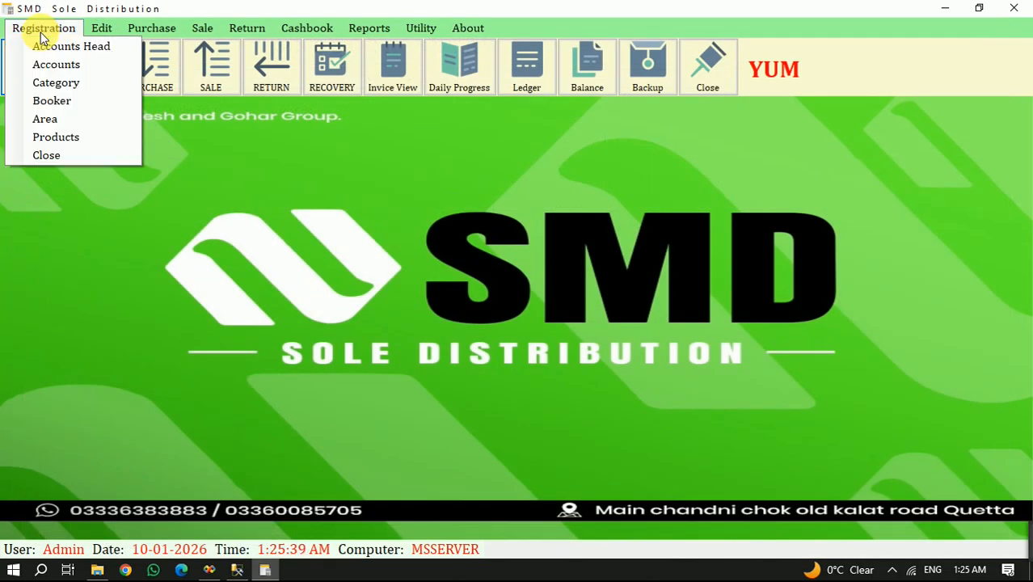
pyautogui.click(81, 65)
pyautogui.click(423, 77)
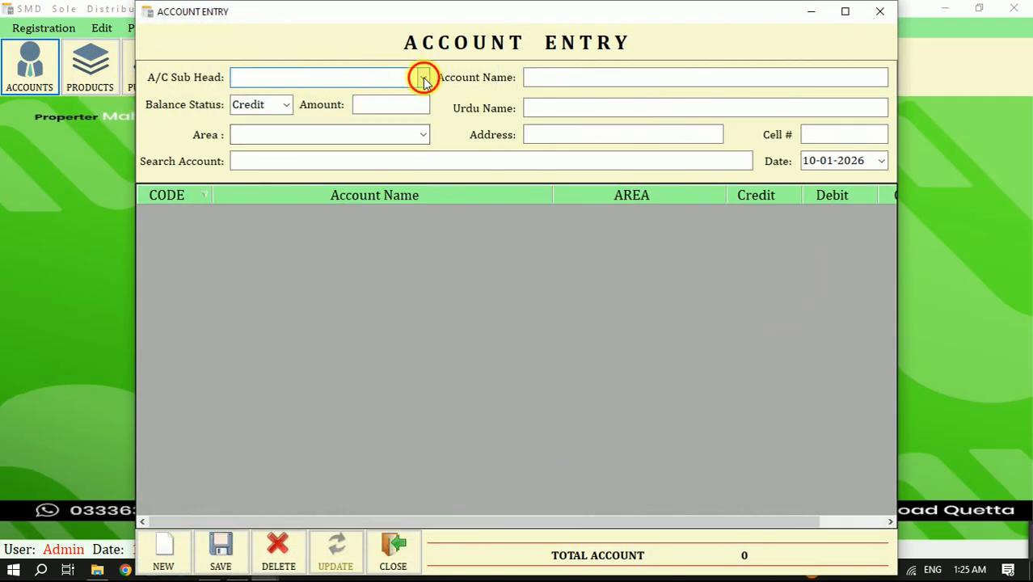
pyautogui.click(279, 139)
# - Enter "ahmed and co" as the account name and choose Credit as the balance status
pyautogui.click(612, 78)
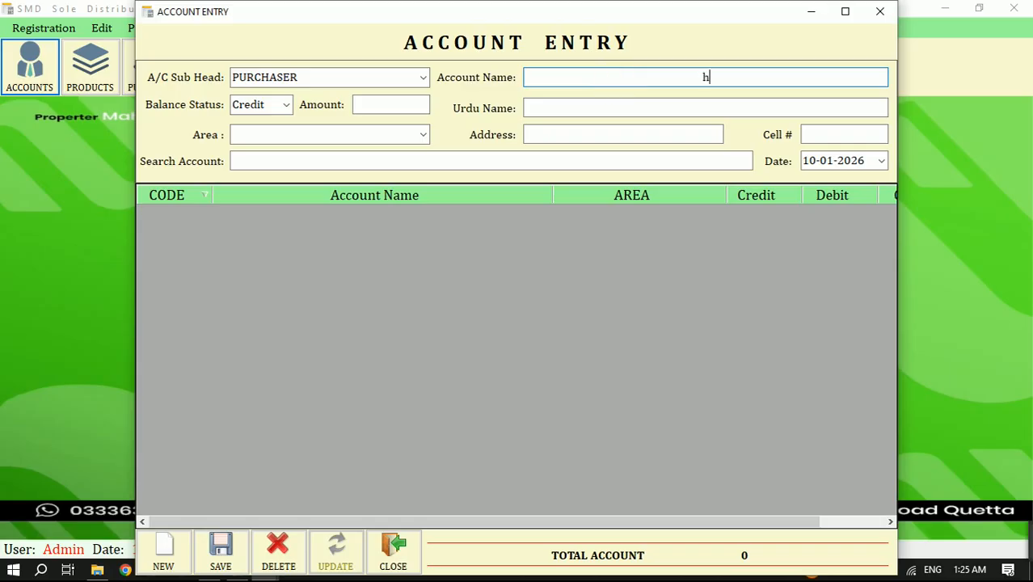
pyautogui.write('ahmed and co')
pyautogui.press('Tab')
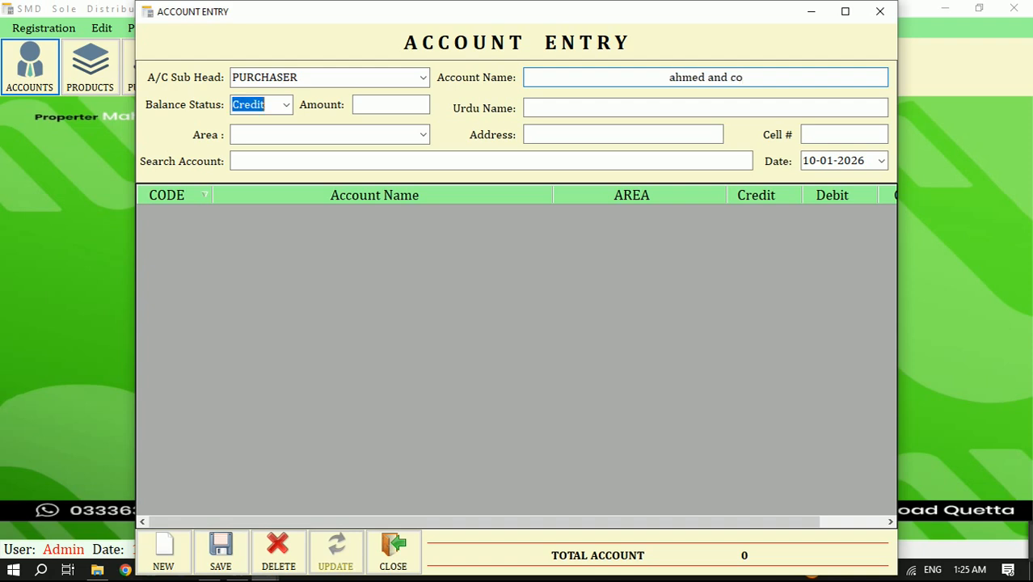
pyautogui.press('Tab')
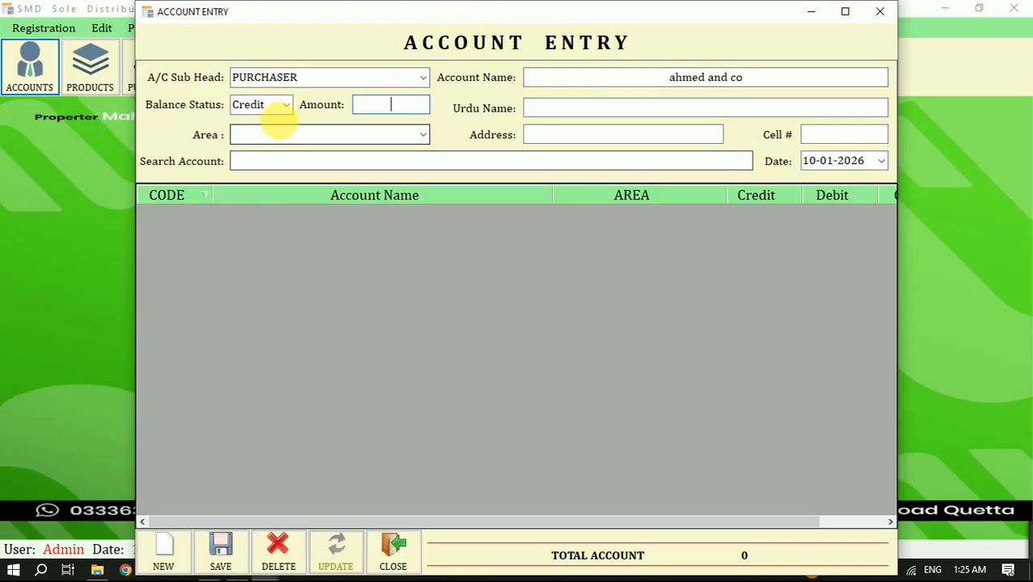
pyautogui.click(288, 108)
pyautogui.click(275, 122)
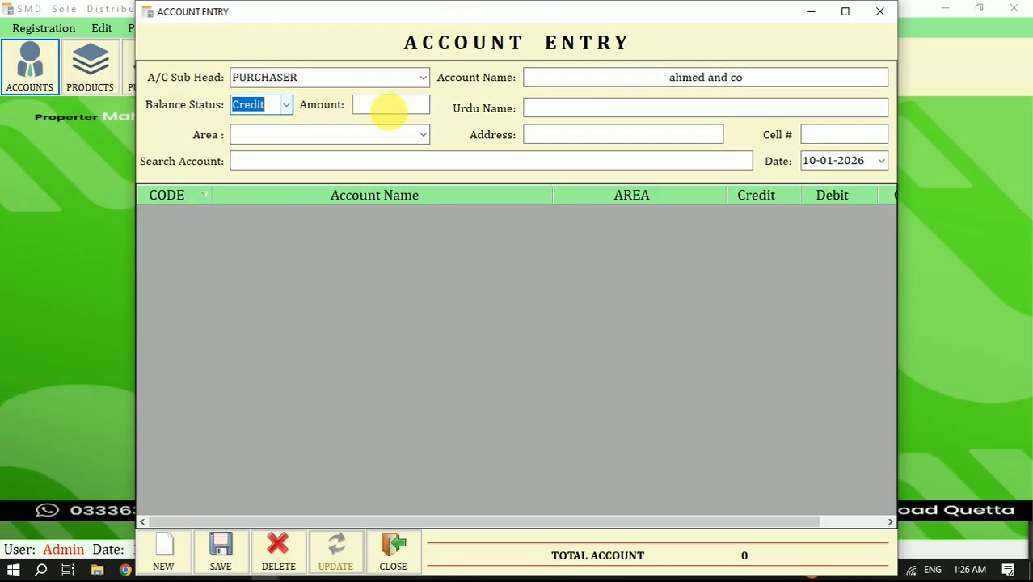
# - Set the account's area to DALBANDIN and save the new purchaser account record
pyautogui.click(380, 107)
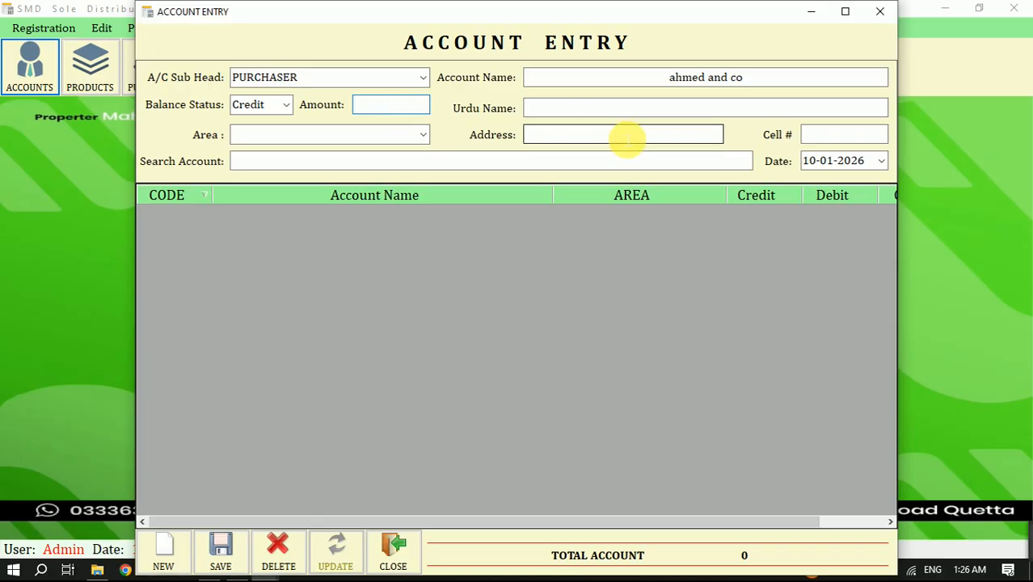
pyautogui.click(663, 107)
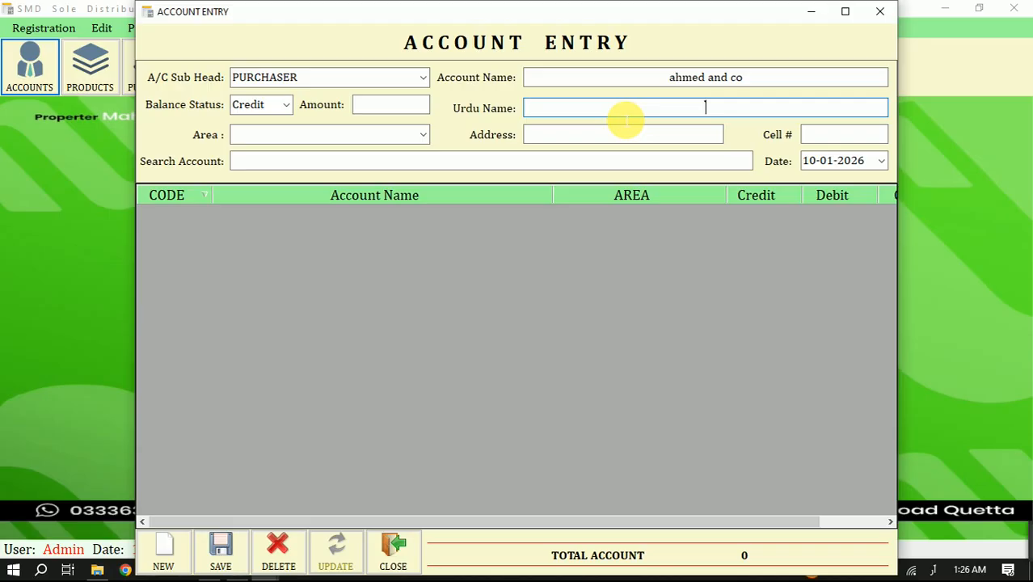
pyautogui.click(420, 136)
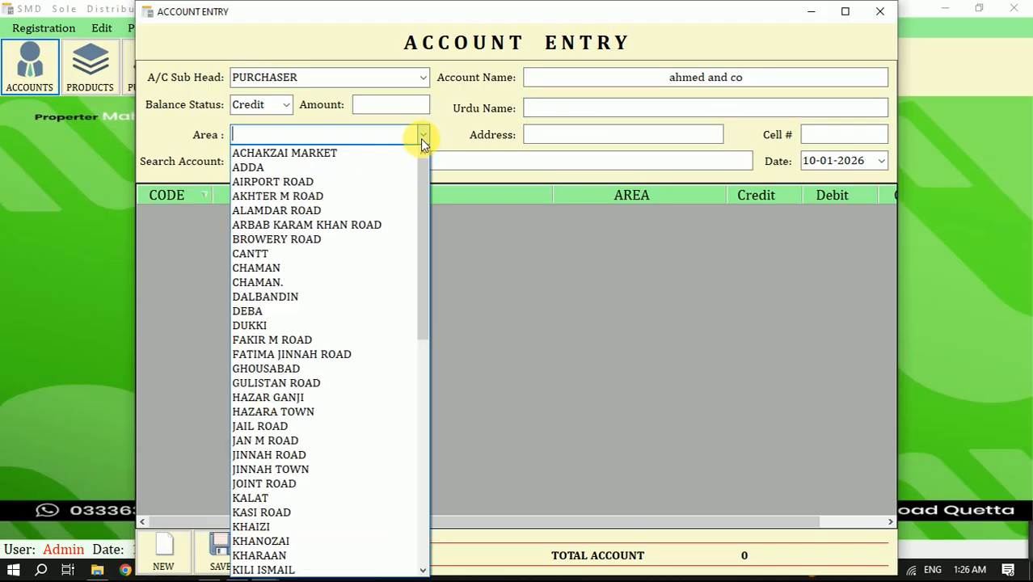
pyautogui.click(362, 297)
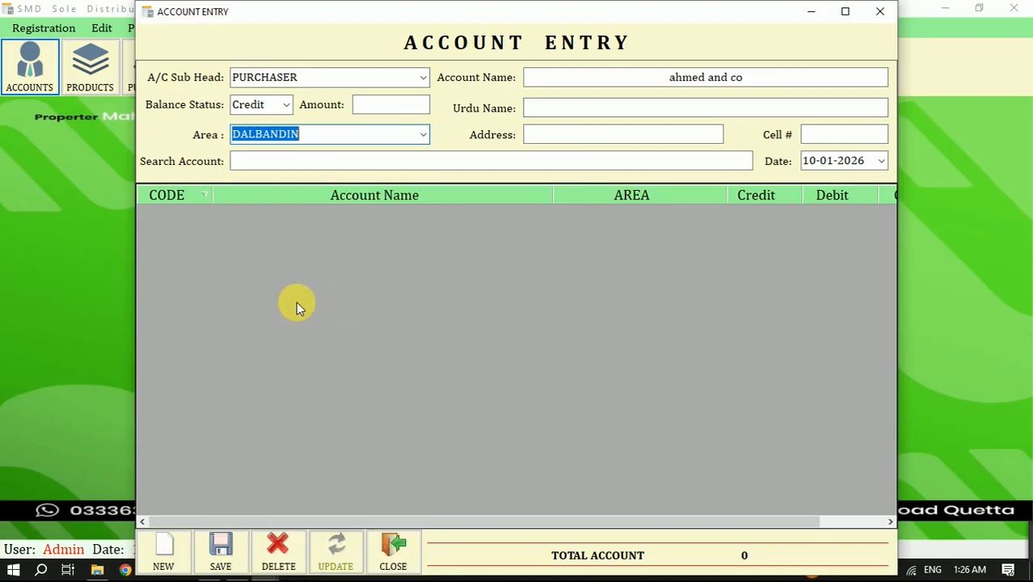
pyautogui.click(222, 549)
pyautogui.click(604, 342)
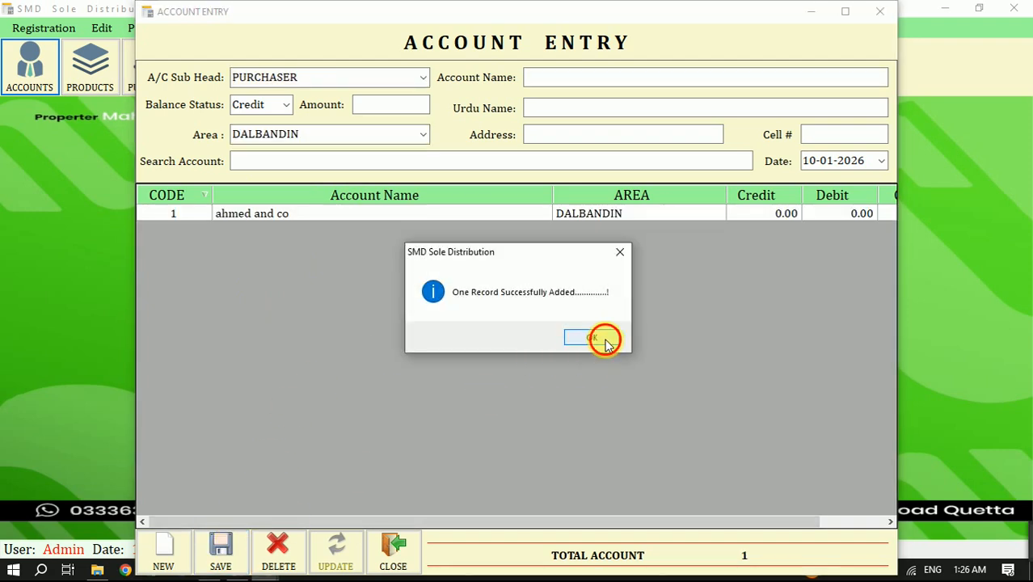
# - Start a CUSTOMER sub head account named "Mashallah Gernal Store Masjid Road"
pyautogui.click(424, 77)
pyautogui.click(301, 108)
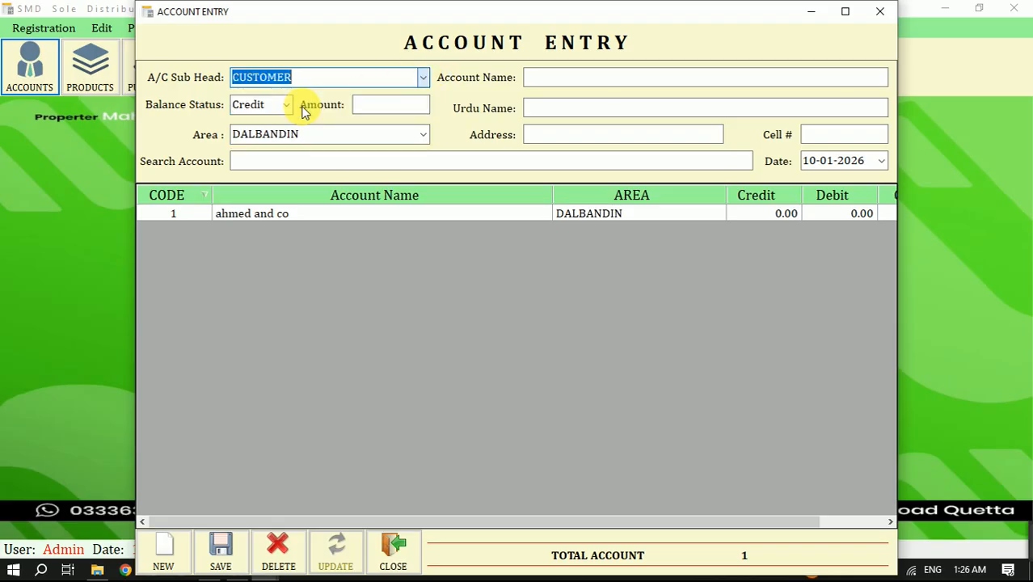
pyautogui.click(615, 82)
pyautogui.write('Mashallah G')
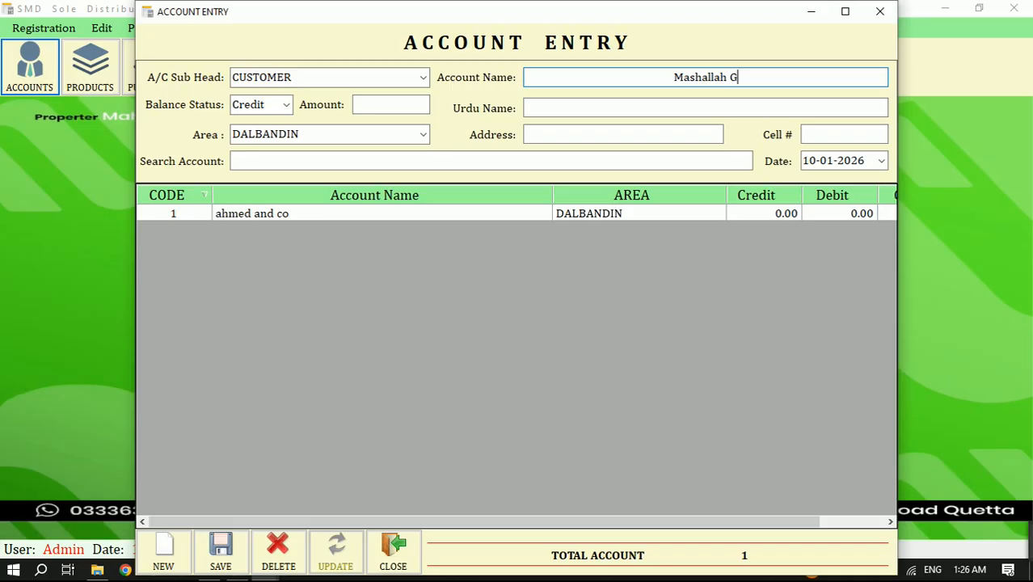
pyautogui.write('ern')
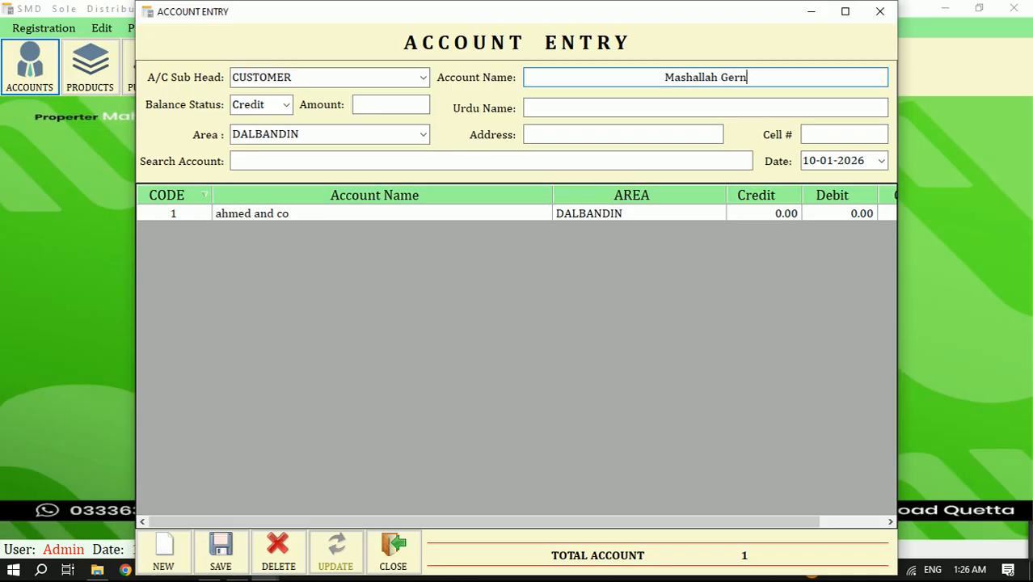
pyautogui.write('al S')
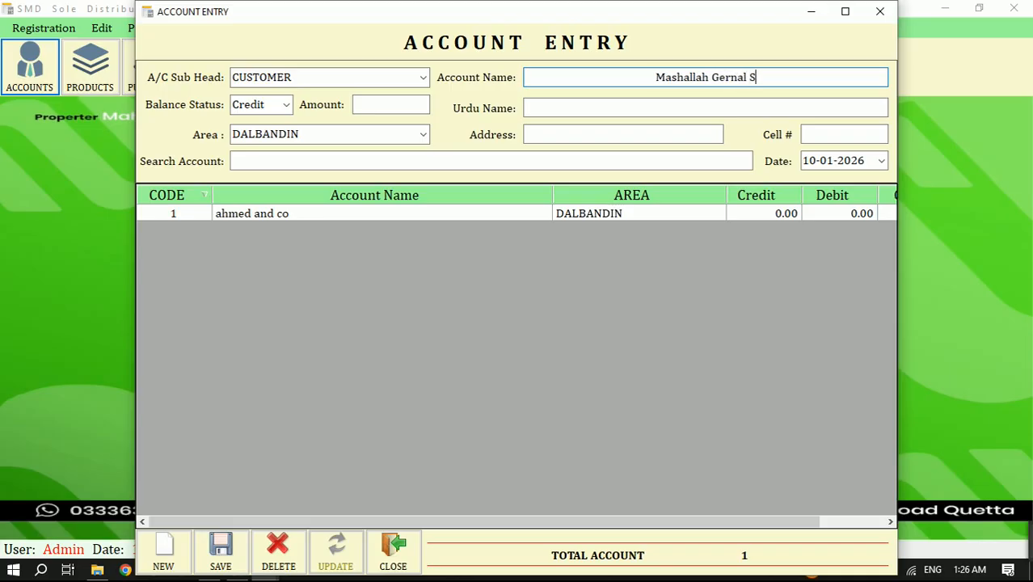
pyautogui.write('tore ')
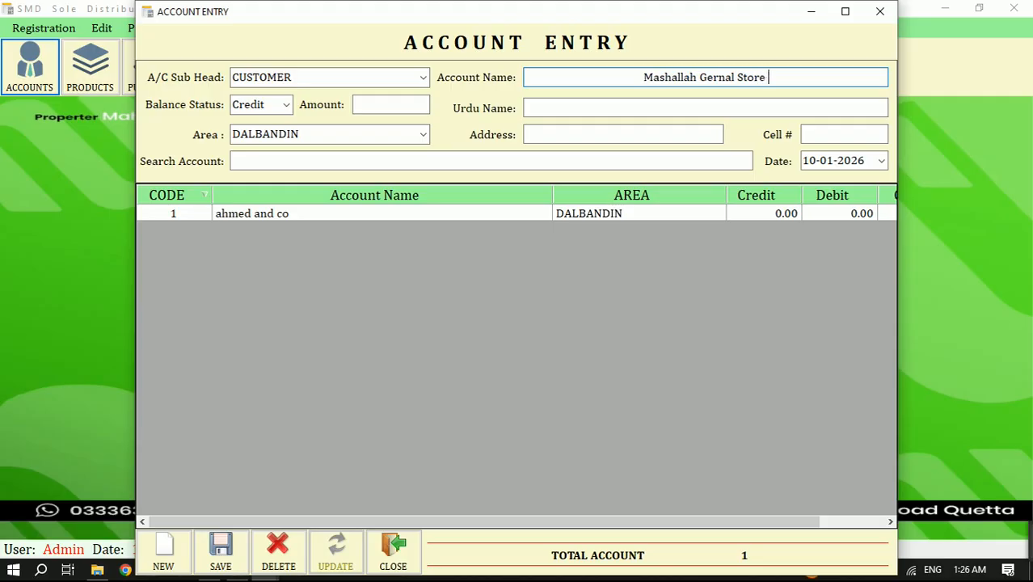
pyautogui.write('Masjid ')
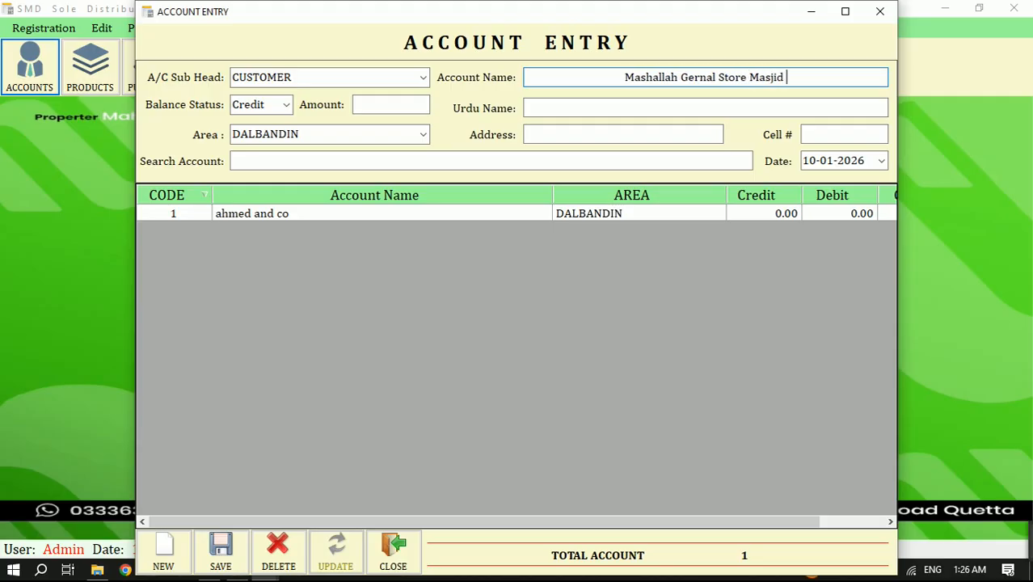
pyautogui.write('Road')
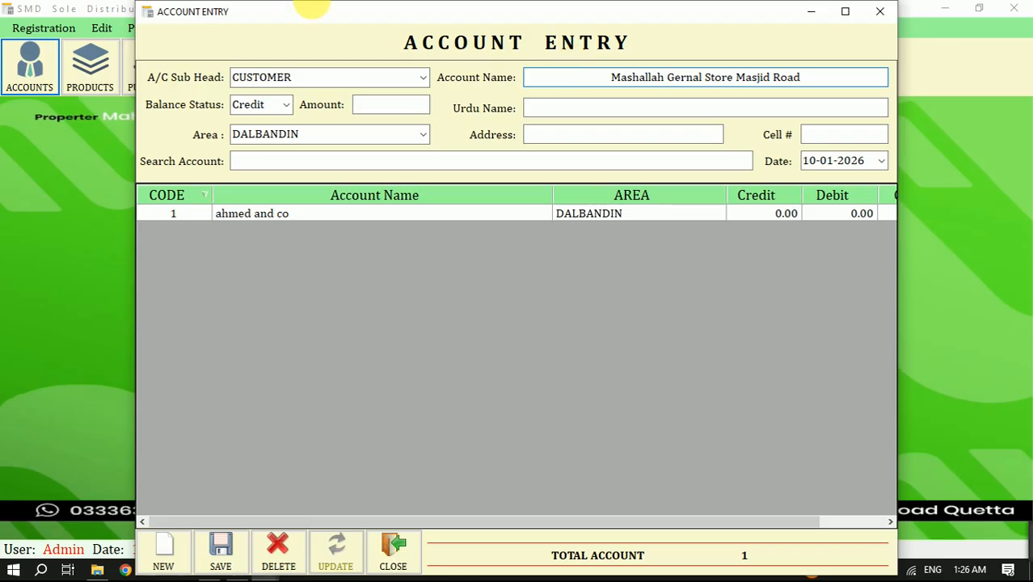
# - Set the customer account's area to MASJID ROAD
pyautogui.click(423, 136)
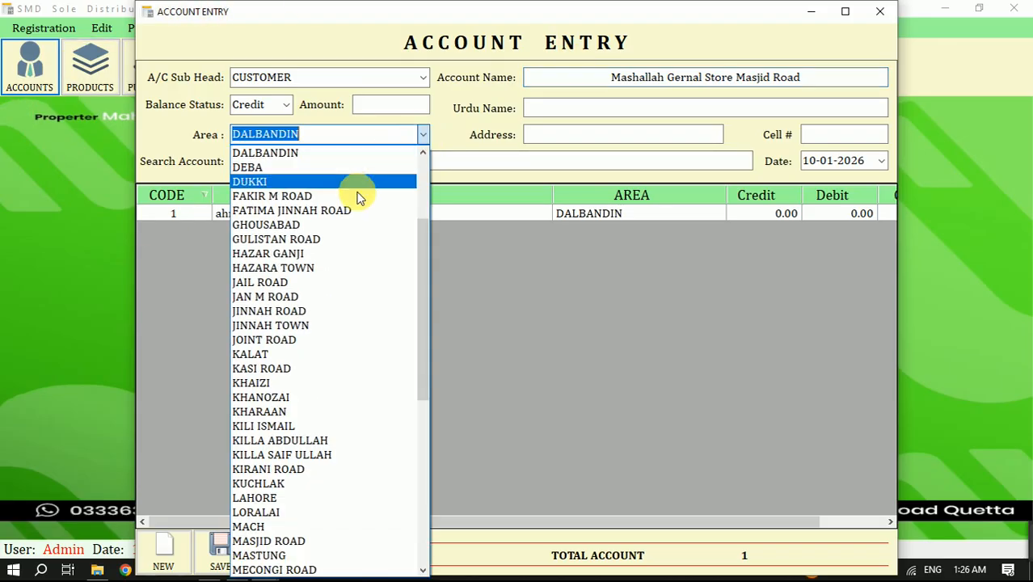
pyautogui.click(295, 282)
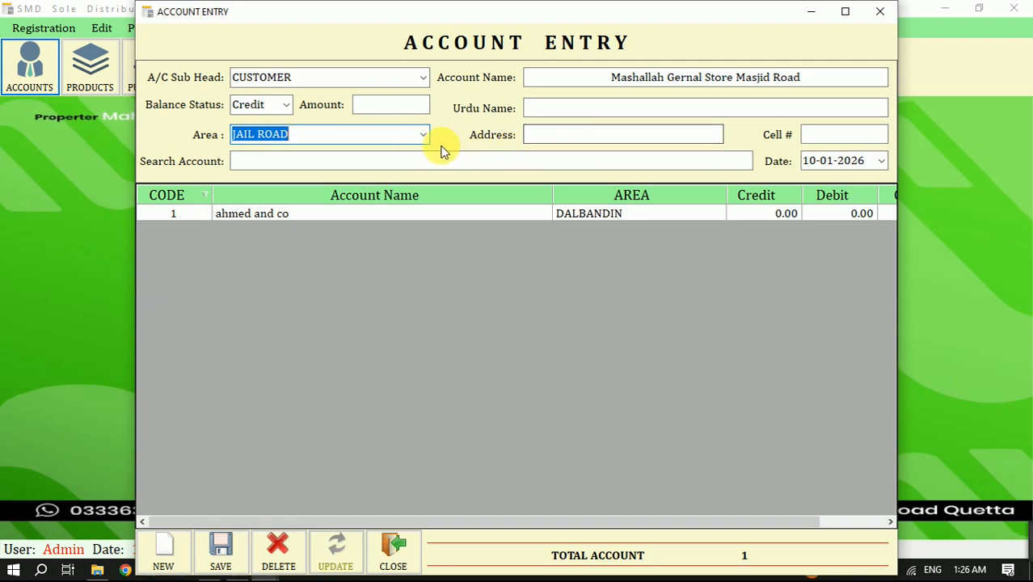
pyautogui.write('maCH')
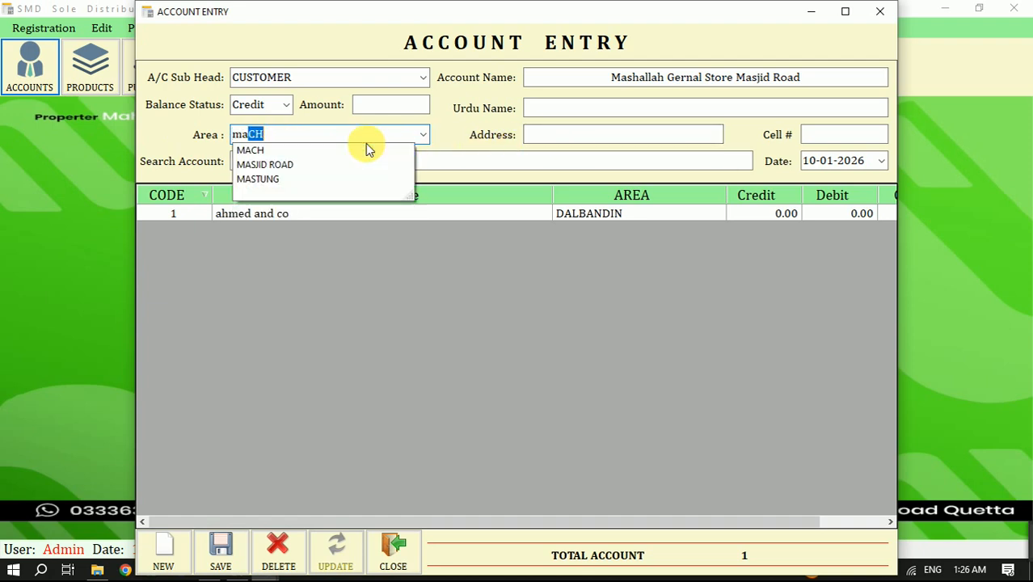
pyautogui.click(307, 168)
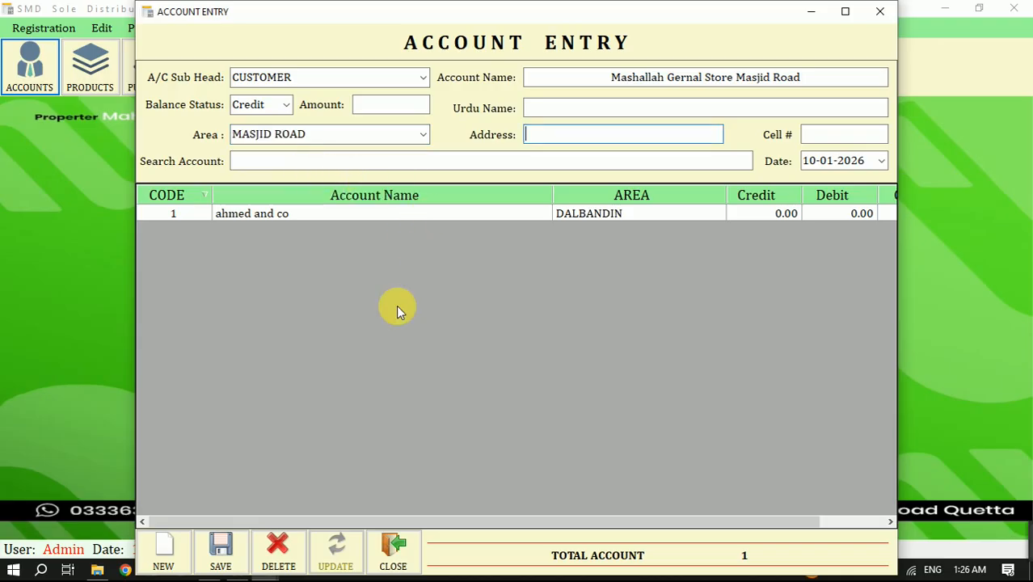
# - Save the new customer account record and close the Account Entry form
pyautogui.click(221, 557)
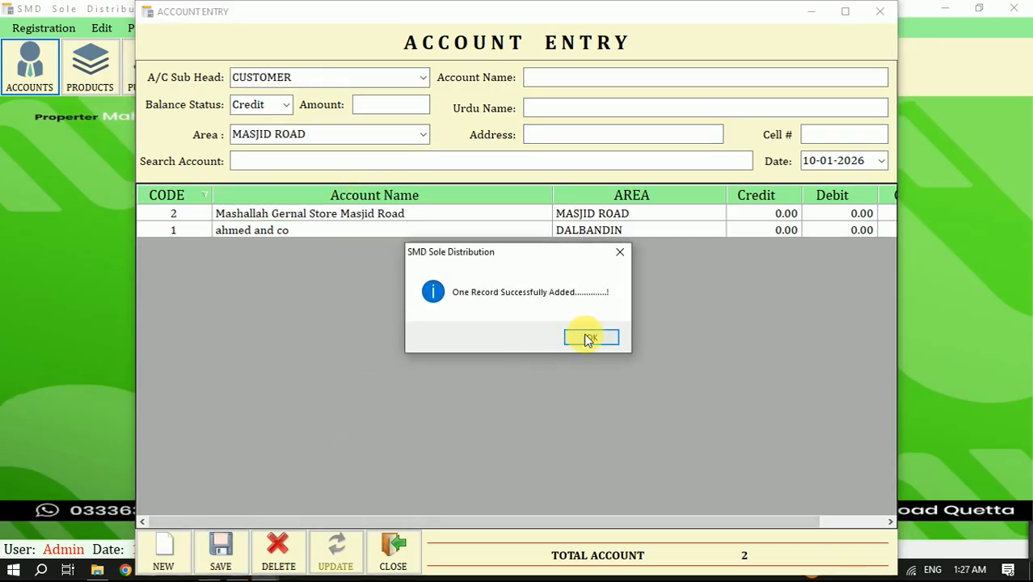
pyautogui.click(589, 337)
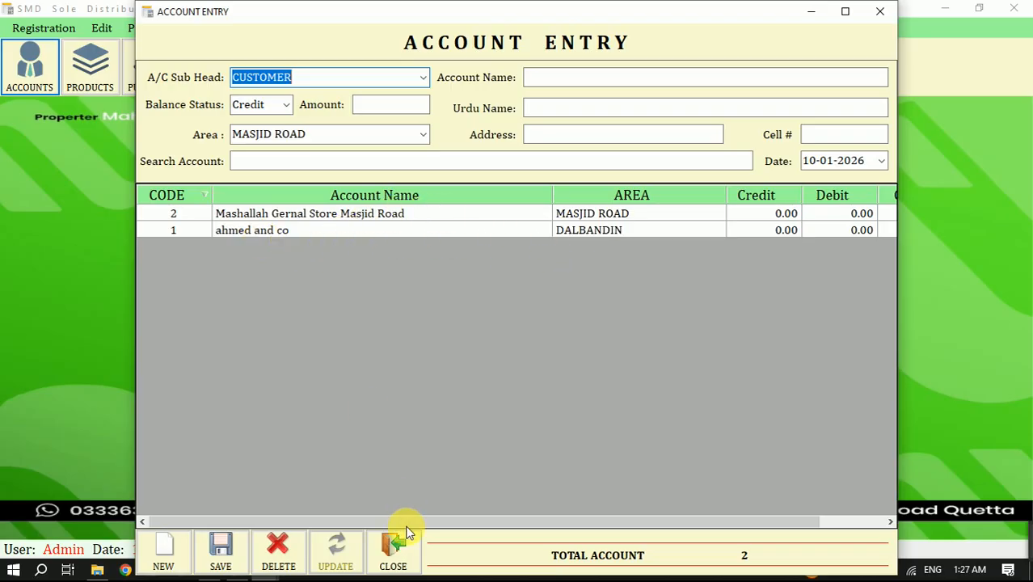
pyautogui.click(393, 553)
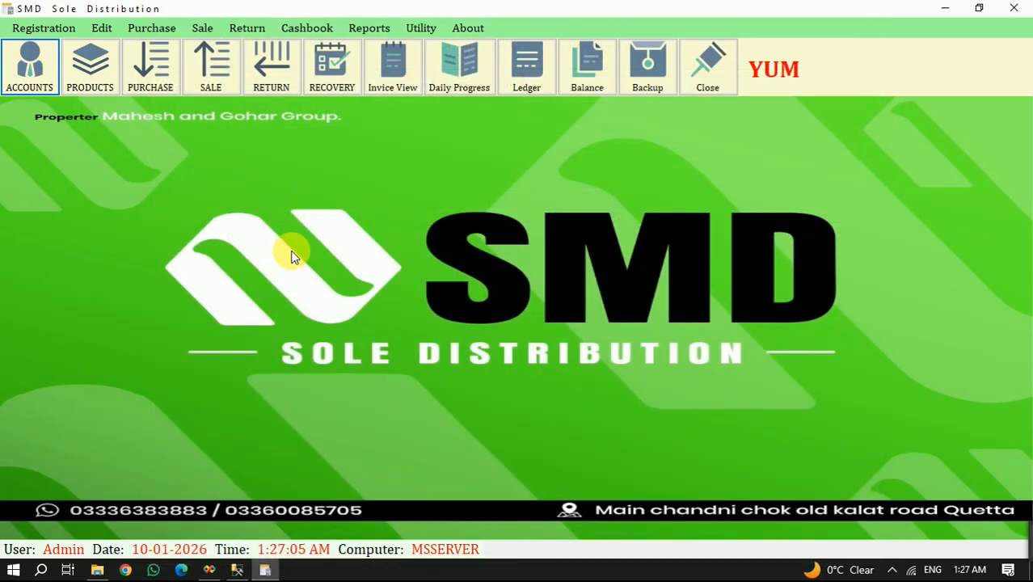
# - Open the Product Entry form and choose Chips as the category for a new product
pyautogui.click(90, 65)
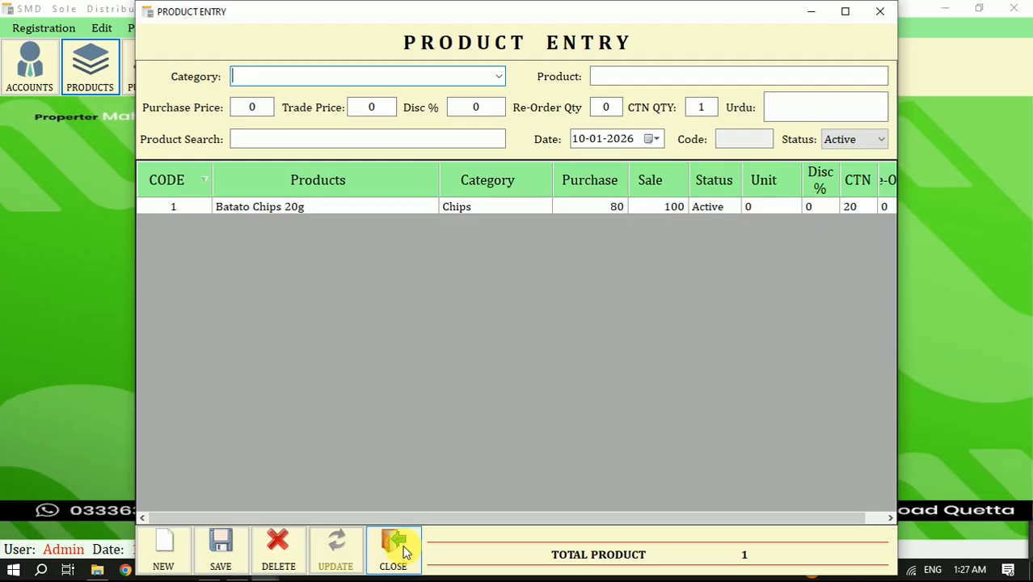
pyautogui.write('chips')
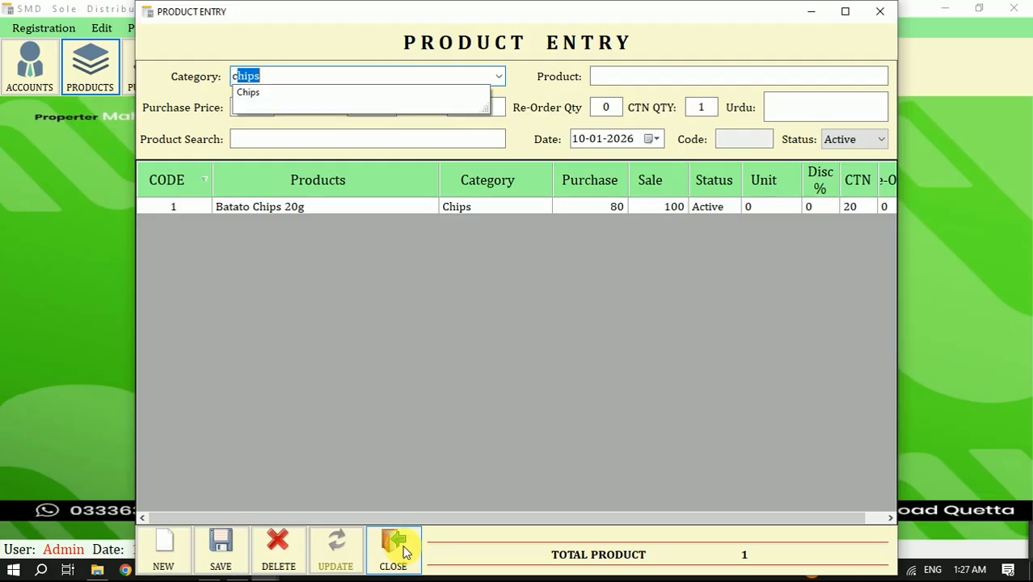
pyautogui.press('Tab')
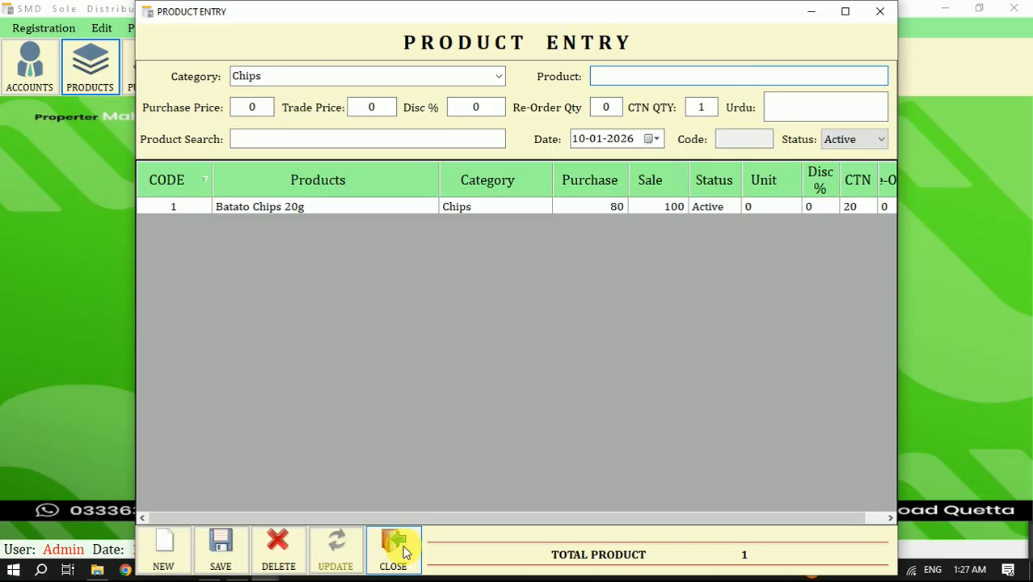
# - Enter "Batato Chips Red 20g" as the product name
pyautogui.write('Batato Chips Reg')
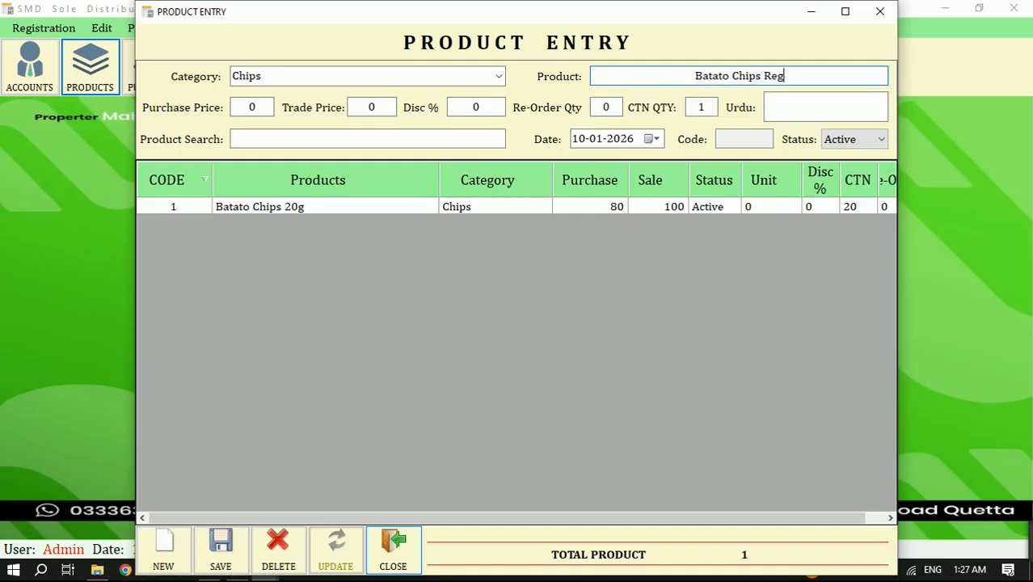
pyautogui.press('BackSpace')
pyautogui.write('d')
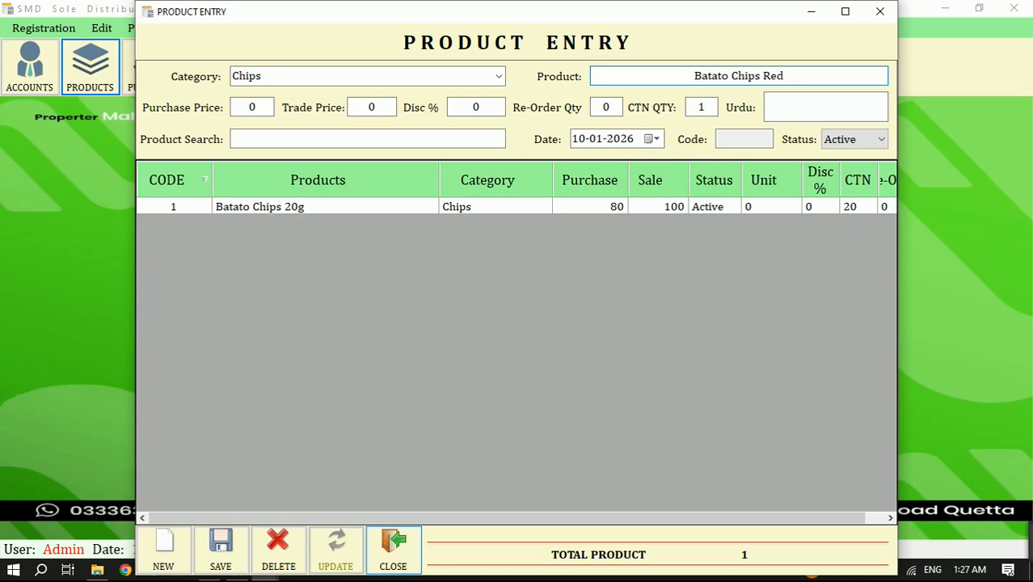
pyautogui.write(' 2')
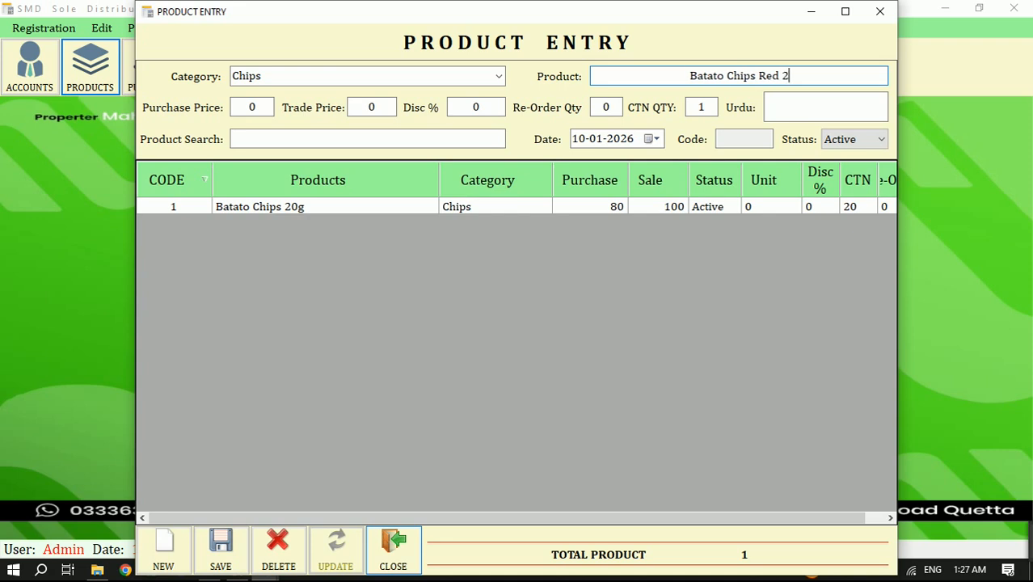
pyautogui.write('0G')
pyautogui.press('BackSpace')
pyautogui.write('g')
# - Set the product's purchase price to 80 and its trade price to 100
pyautogui.press('Tab')
pyautogui.write('8')
pyautogui.press('Tab')
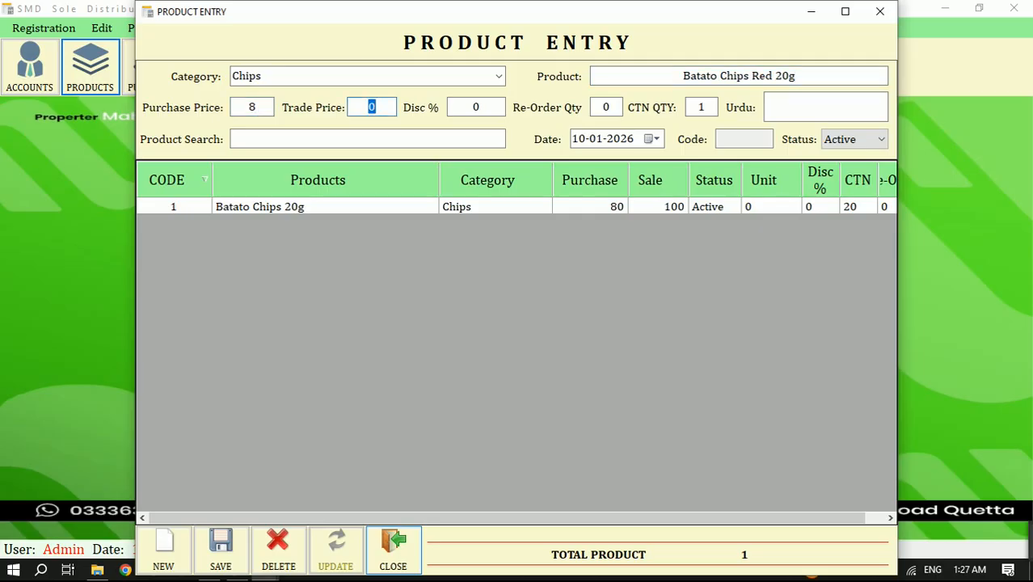
pyautogui.click(268, 116)
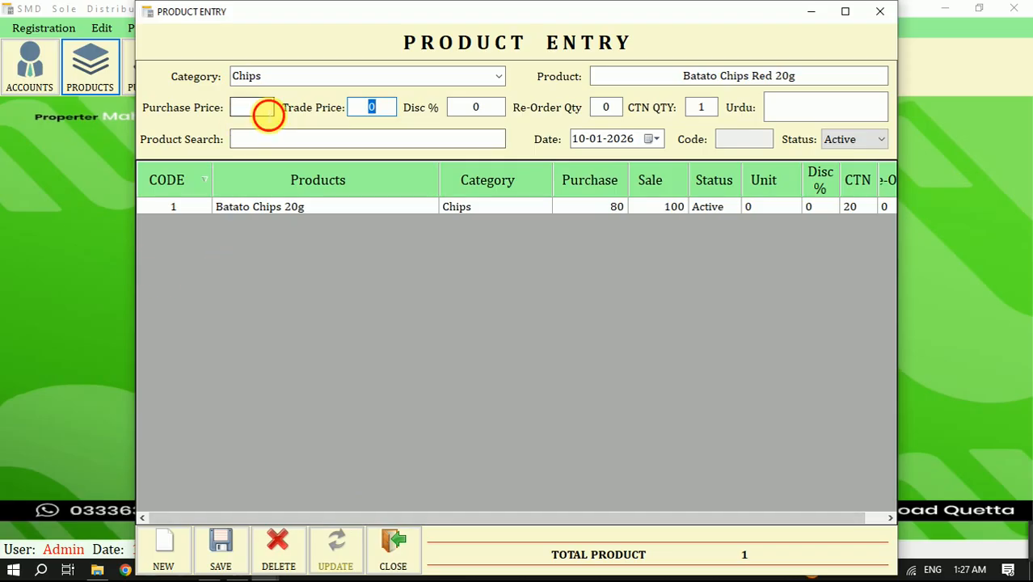
pyautogui.write('0')
pyautogui.press('Tab')
pyautogui.write('100')
# - Append "Rs.20" to the product name and save the new product record
pyautogui.click(825, 81)
pyautogui.write('R')
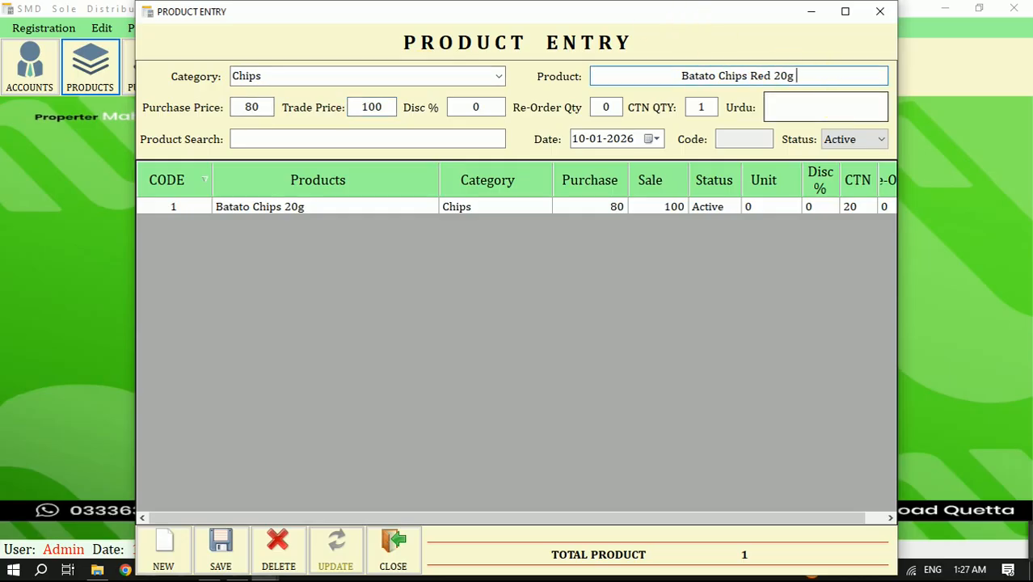
pyautogui.write('s.20')
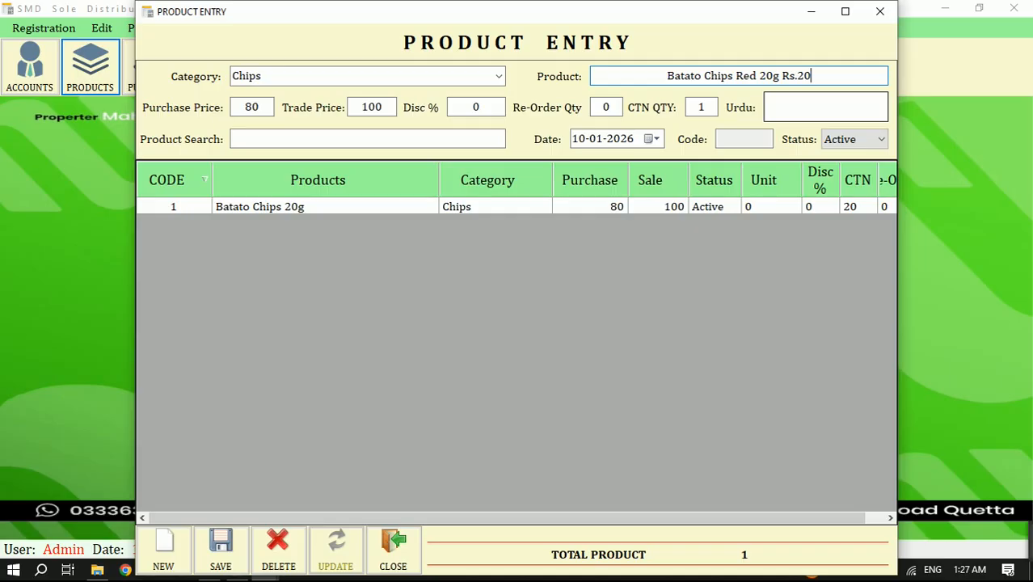
pyautogui.press('Return')
pyautogui.press('Return')
pyautogui.press('Return')
pyautogui.press('Return')
pyautogui.press('Return')
pyautogui.press('Return')
pyautogui.press('Return')
pyautogui.press('Return')
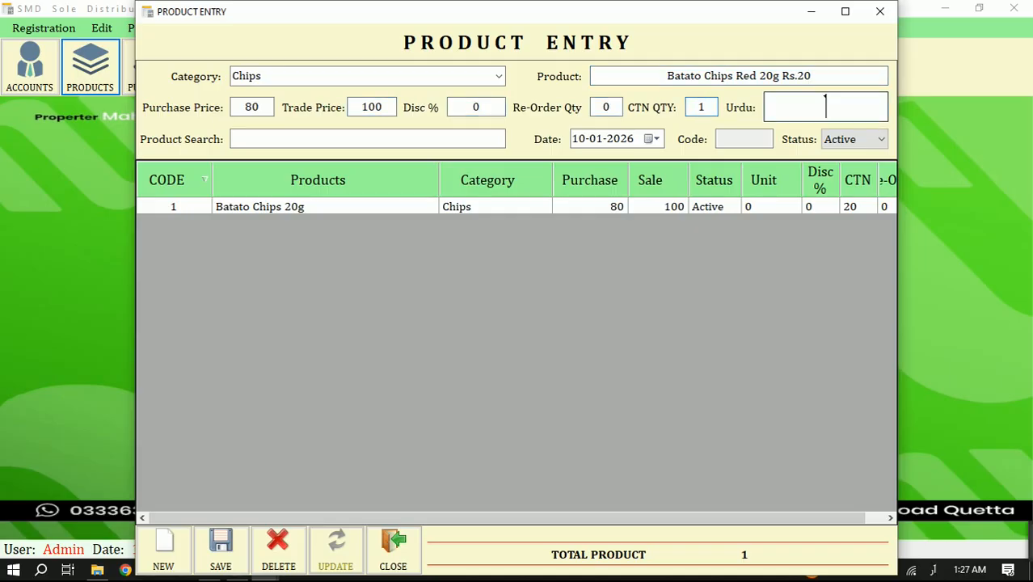
pyautogui.press('Return')
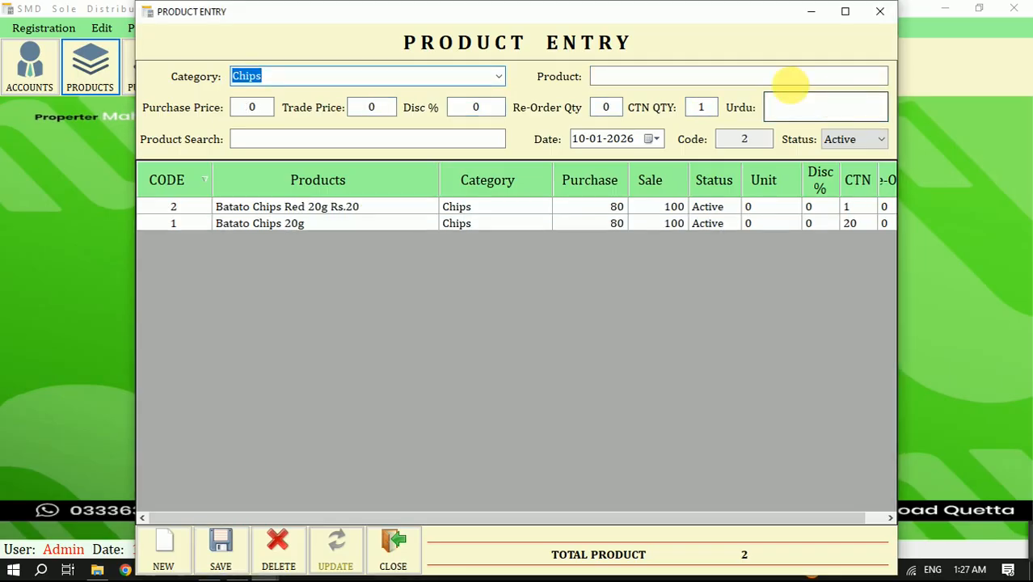
# - Change the carton quantity (CTN QTY) of Batato Chips Red 20g Rs.20 to 12 and update the record
pyautogui.click(705, 108)
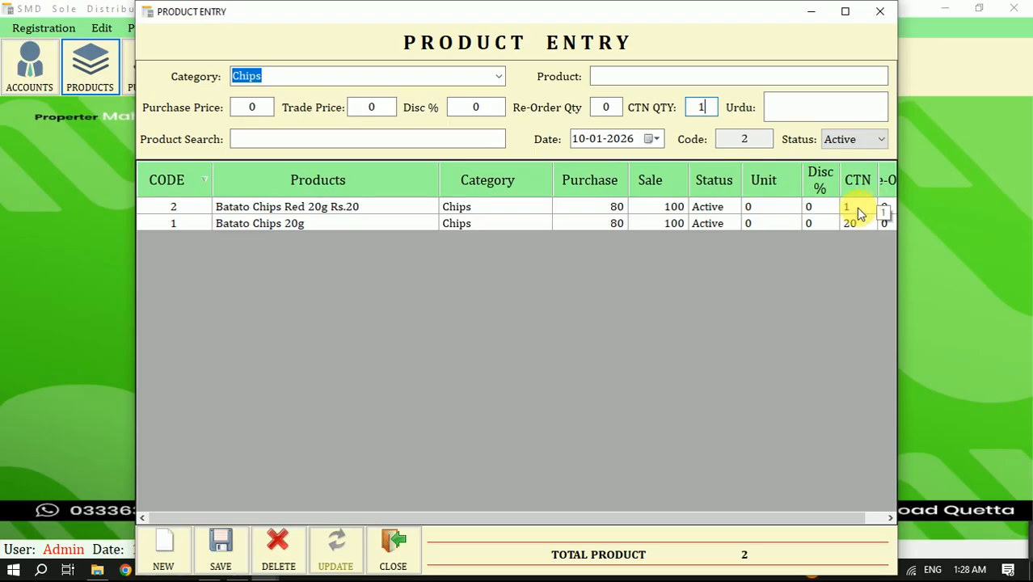
pyautogui.click(332, 208)
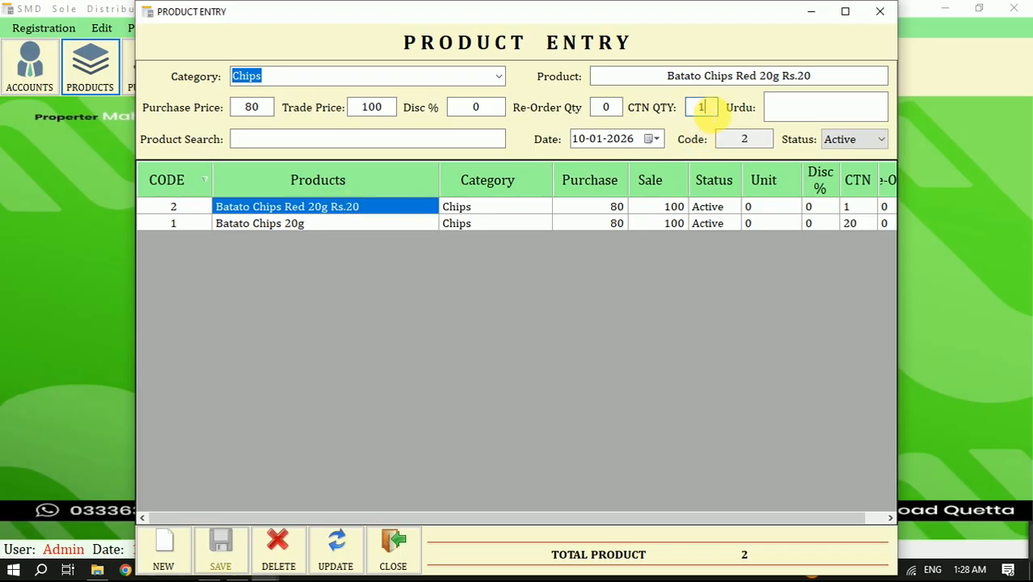
pyautogui.click(704, 110)
pyautogui.write('2')
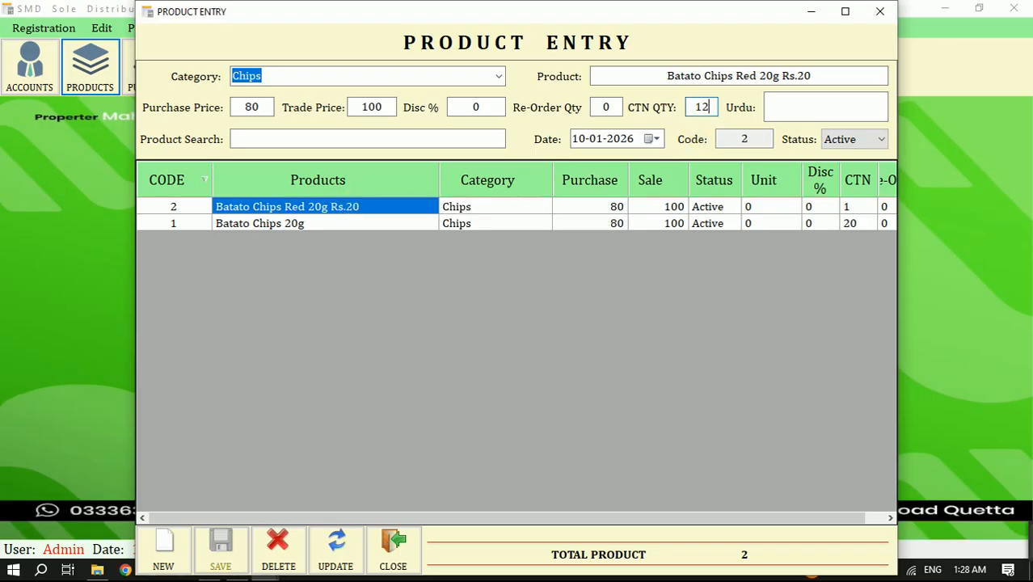
pyautogui.click(351, 560)
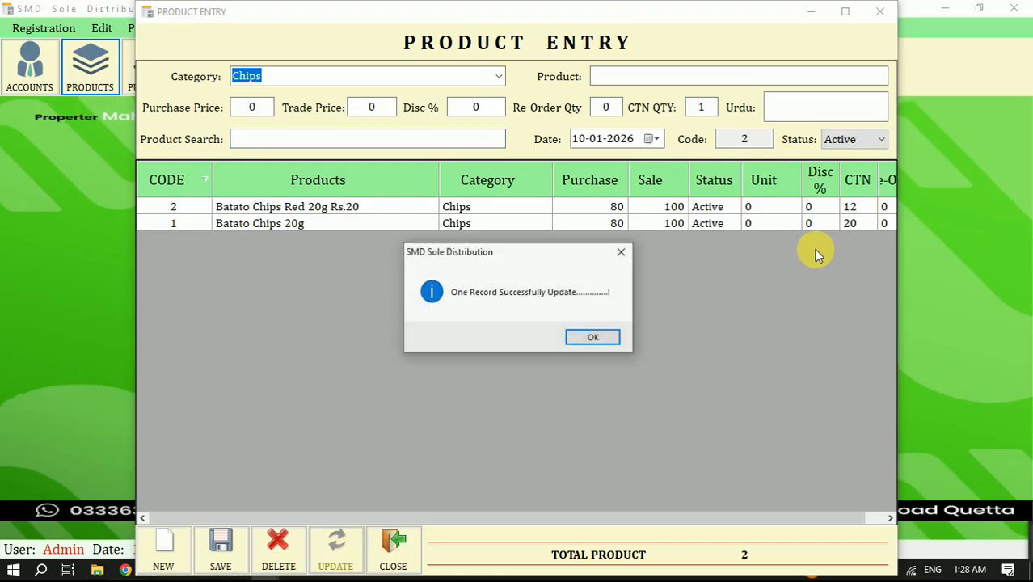
# - Acknowledge the product update and close the product entry form
pyautogui.click(608, 334)
pyautogui.click(386, 540)
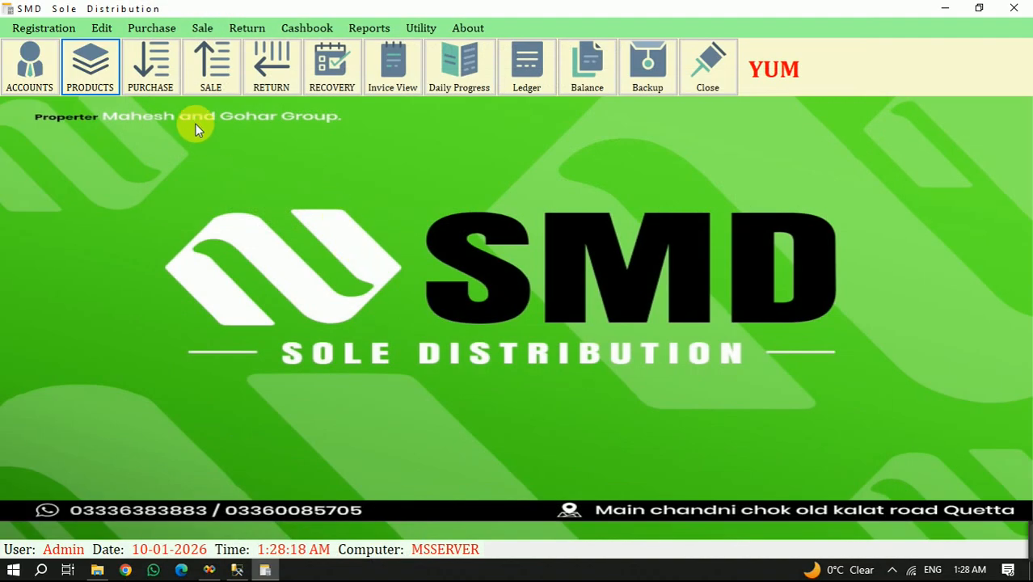
# - View the company-wise stock report for all stock without zero-stock items and close it
pyautogui.click(369, 27)
pyautogui.moveTo(339, 28)
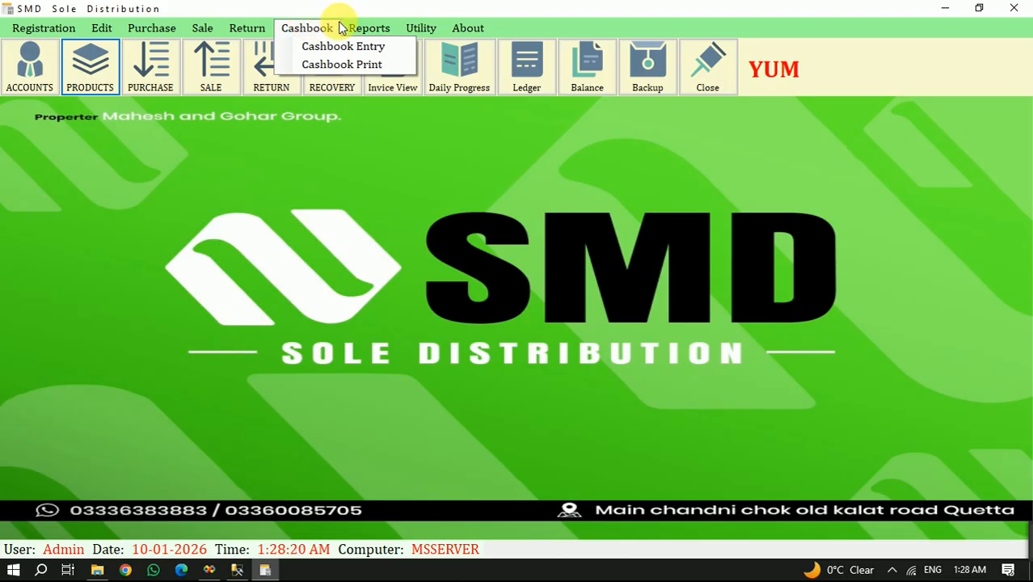
pyautogui.moveTo(454, 100)
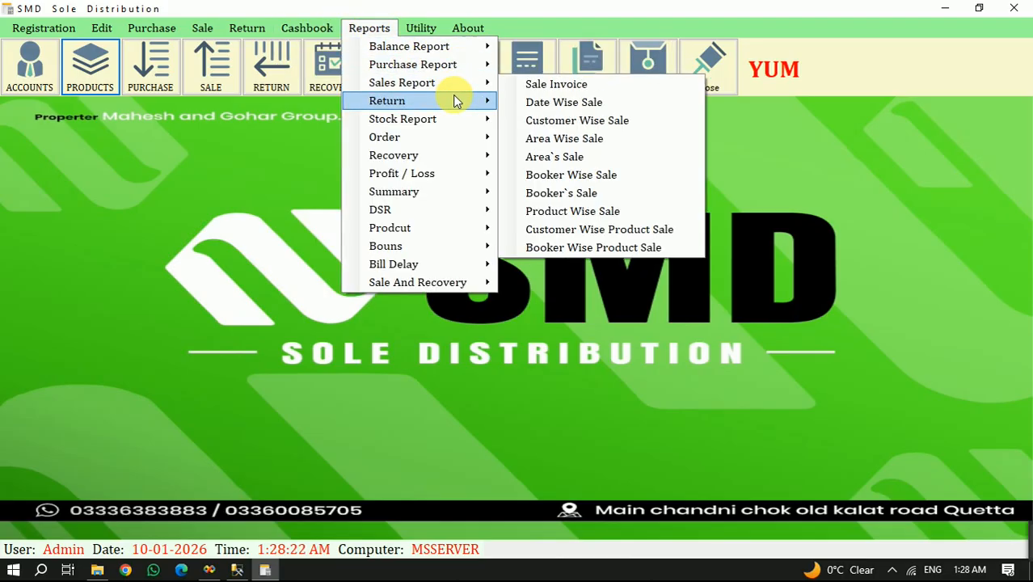
pyautogui.moveTo(457, 120)
pyautogui.click(559, 123)
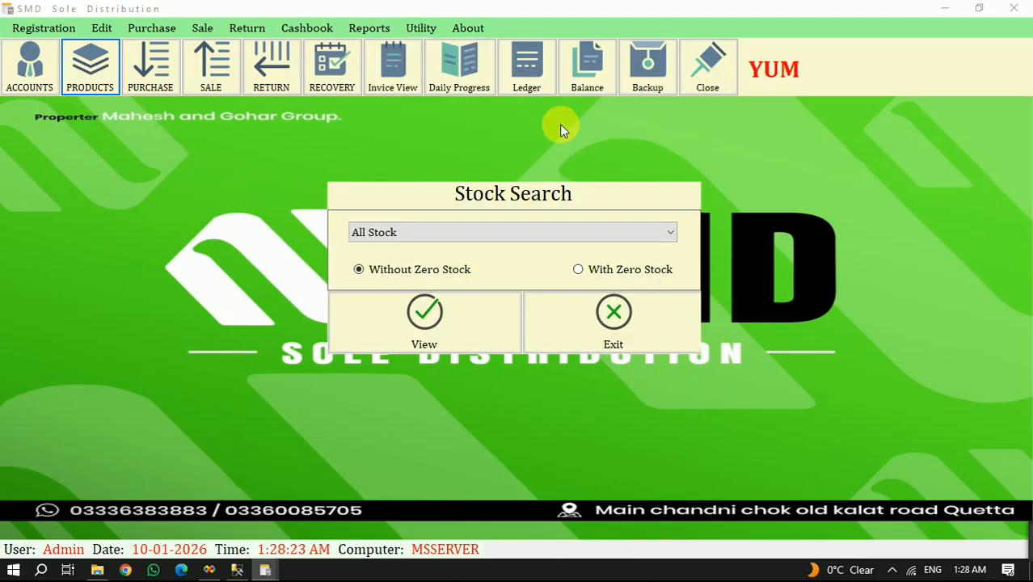
pyautogui.click(456, 324)
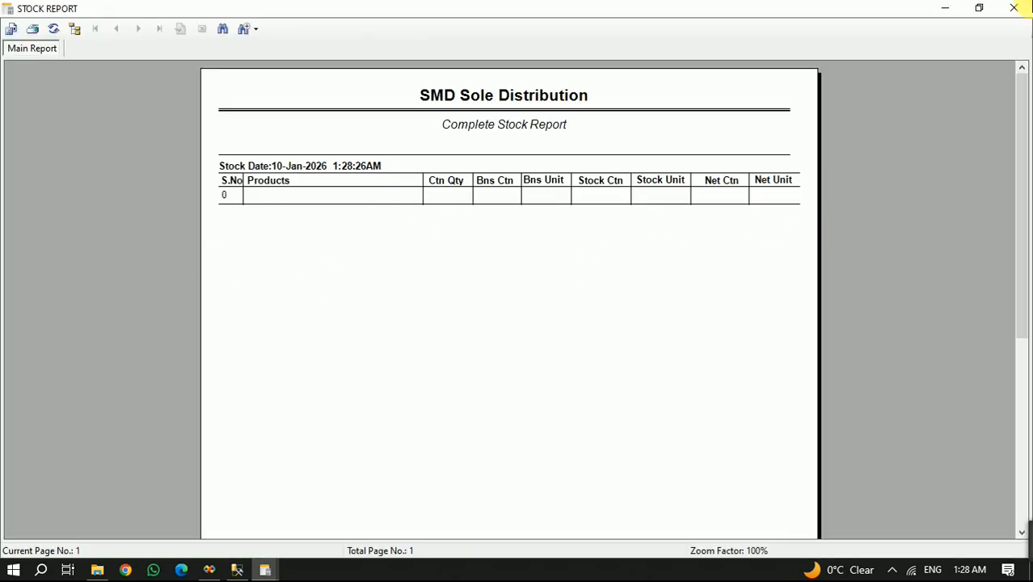
pyautogui.click(1015, 7)
pyautogui.click(616, 309)
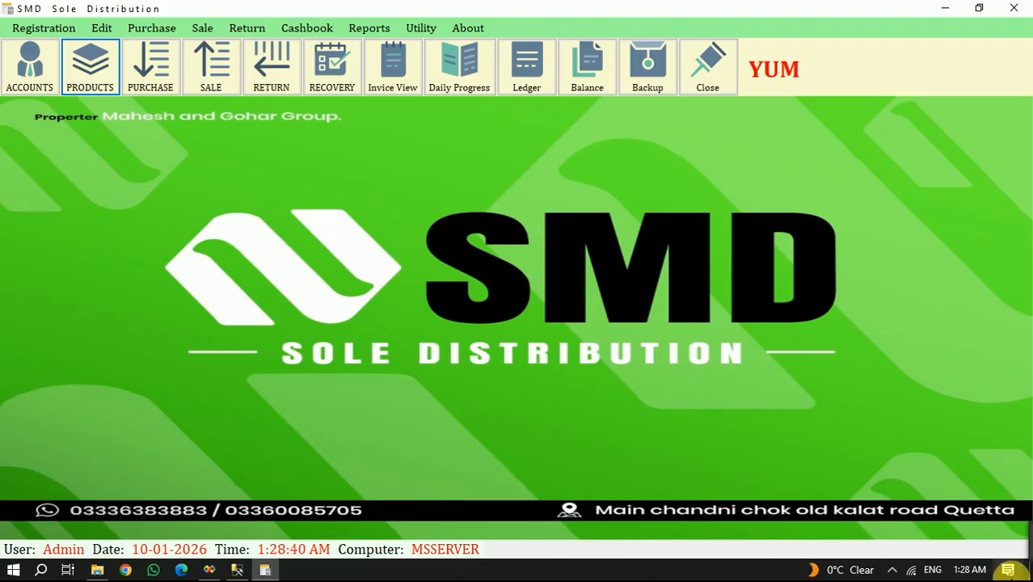
pyautogui.click(894, 570)
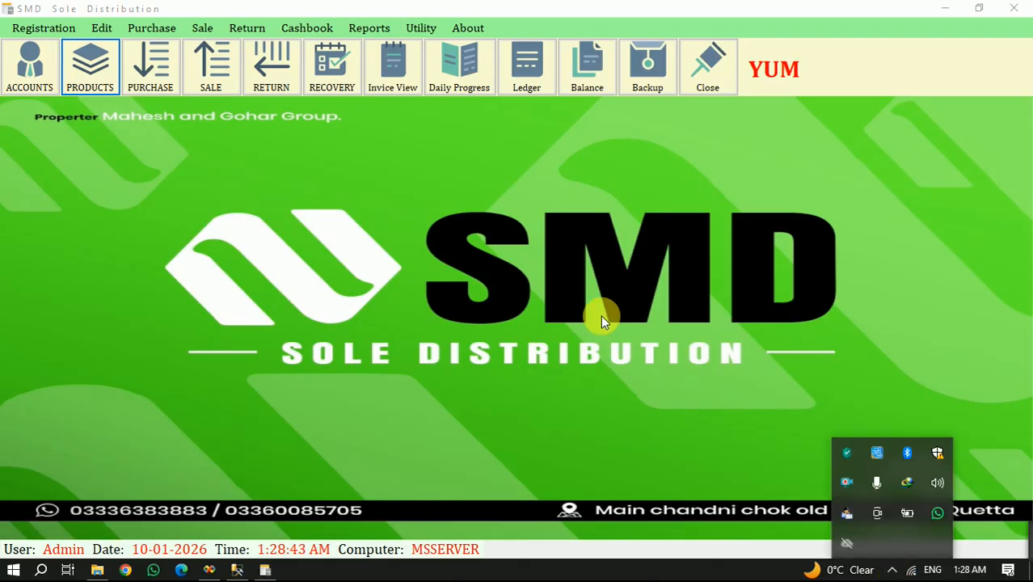
pyautogui.click(514, 273)
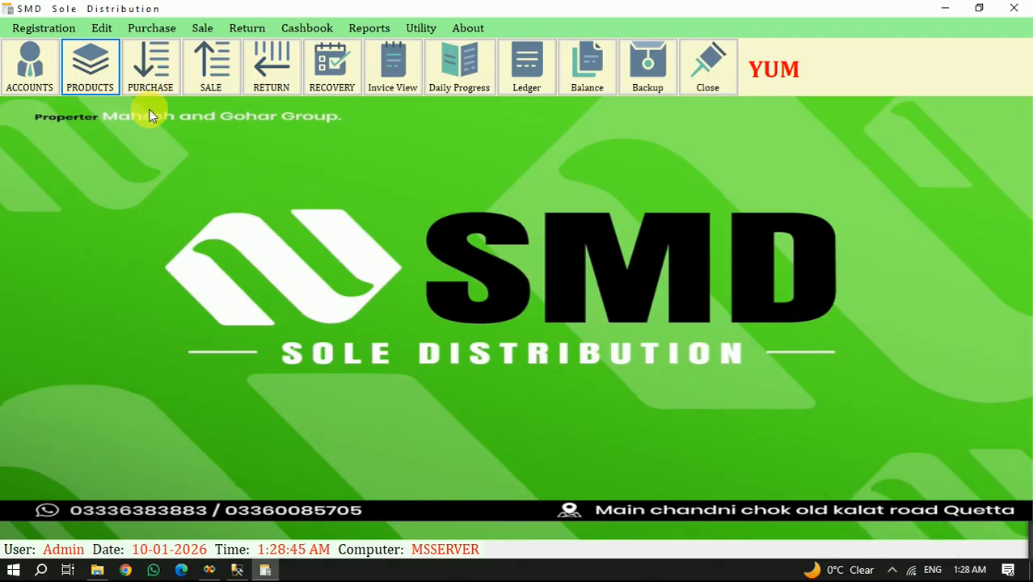
# - Open a new purchase entry and choose ahmed and co as its account
pyautogui.click(147, 67)
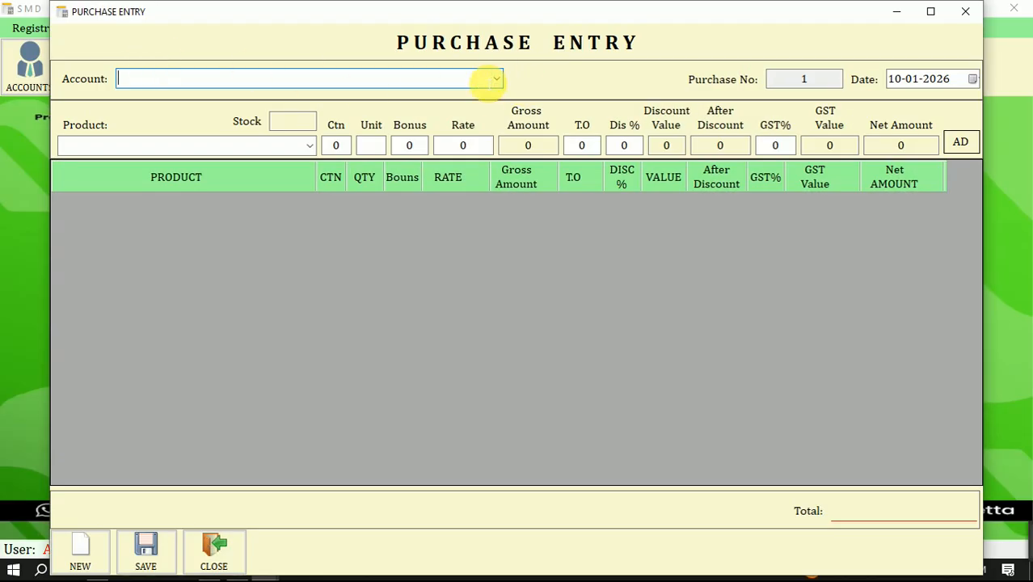
pyautogui.click(496, 78)
pyautogui.click(180, 99)
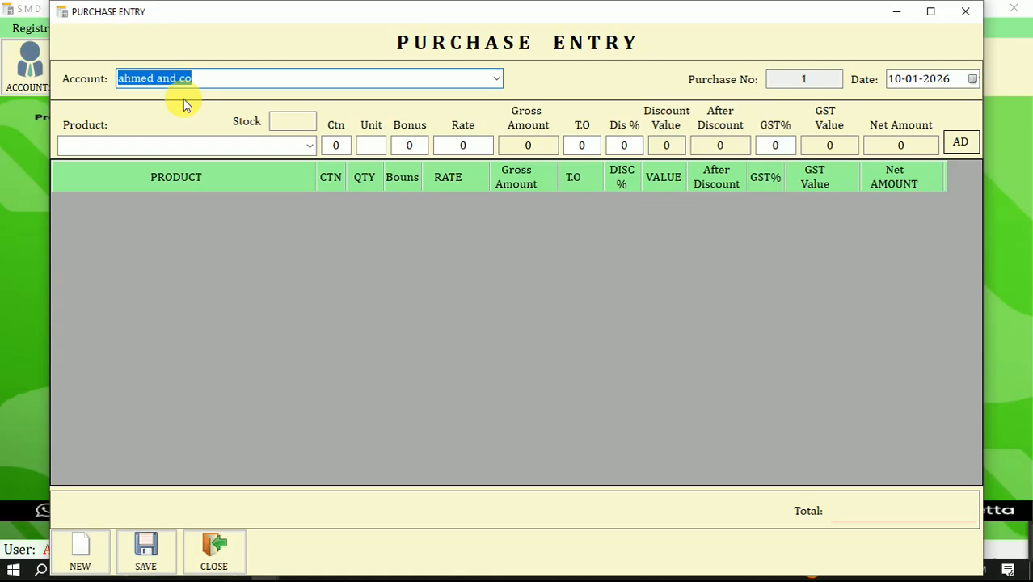
# - Select Batato Chips 20g as the product on the purchase line
pyautogui.click(159, 146)
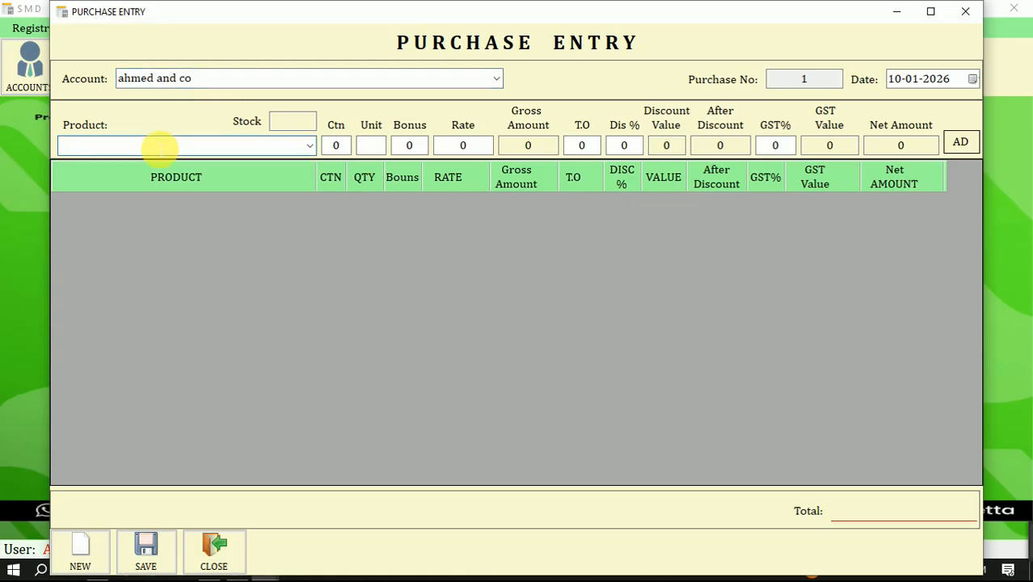
pyautogui.write('b')
pyautogui.press('BackSpace')
pyautogui.press('BackSpace')
pyautogui.write('b')
pyautogui.press('Down')
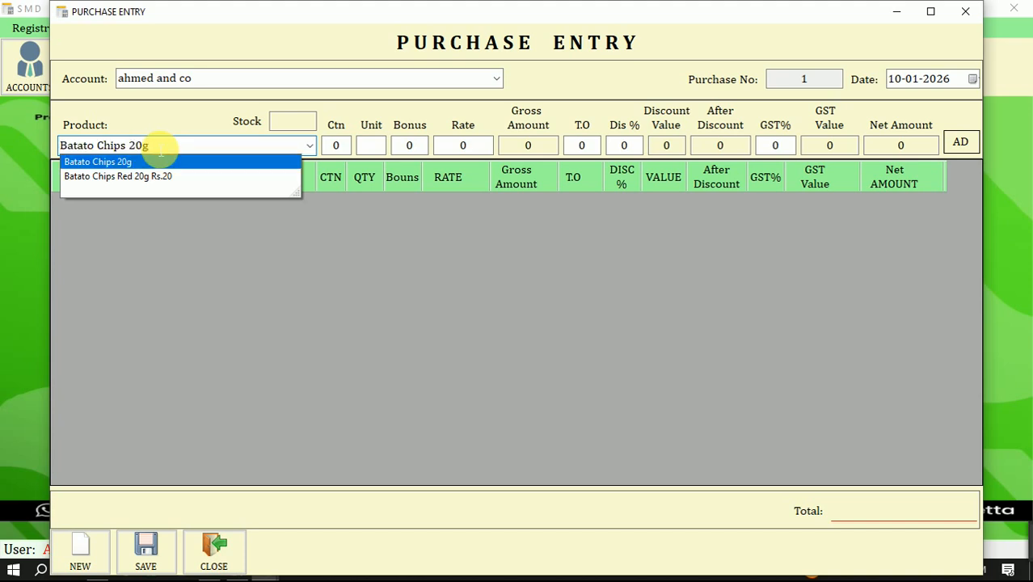
pyautogui.press('Down')
pyautogui.press('Up')
pyautogui.press('Up')
pyautogui.press('Down')
pyautogui.press('Down')
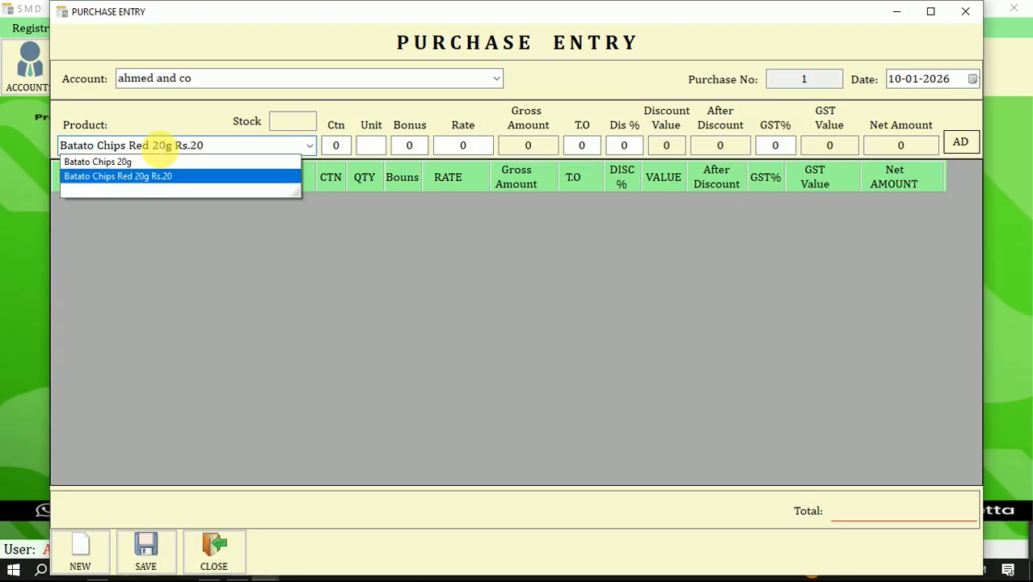
pyautogui.press('Up')
pyautogui.press('Return')
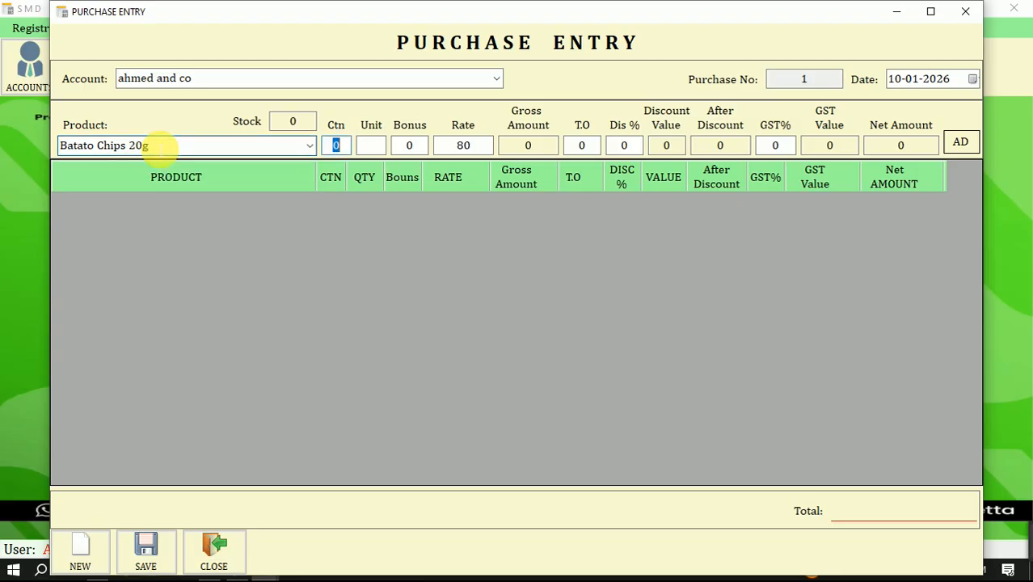
# - Enter 10 cartons and 0 units for Batato Chips 20g and add the line to the purchase
pyautogui.write('100')
pyautogui.press('BackSpace')
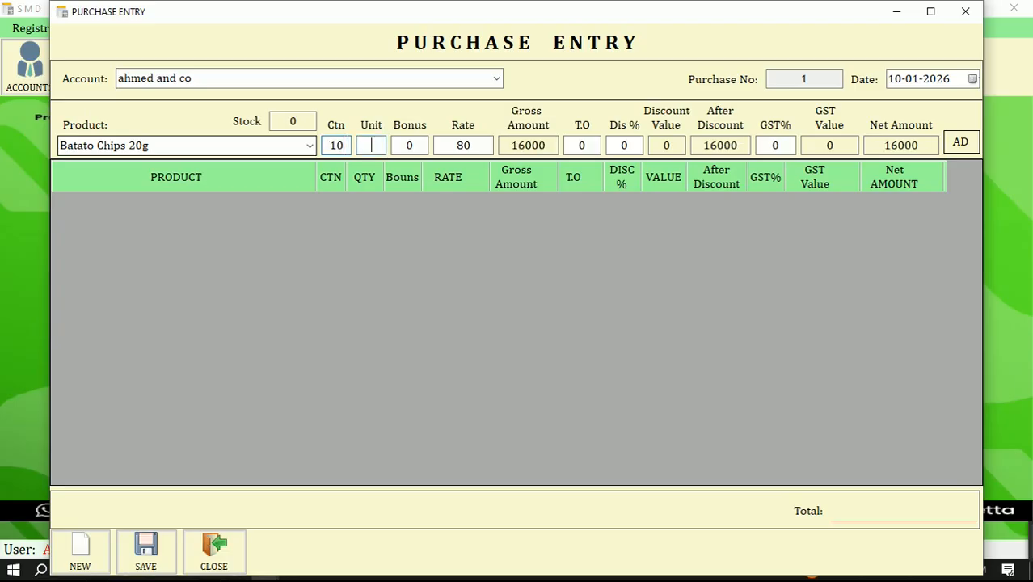
pyautogui.write('0')
pyautogui.press('Return')
pyautogui.press('Return')
pyautogui.press('Return')
pyautogui.press('Return')
pyautogui.press('Return')
# - Add a second purchase line for Batato Chips Red 20g Rs.20 with 10 cartons
pyautogui.press('Return')
pyautogui.write('b')
pyautogui.press('Down')
pyautogui.press('Down')
pyautogui.press('Return')
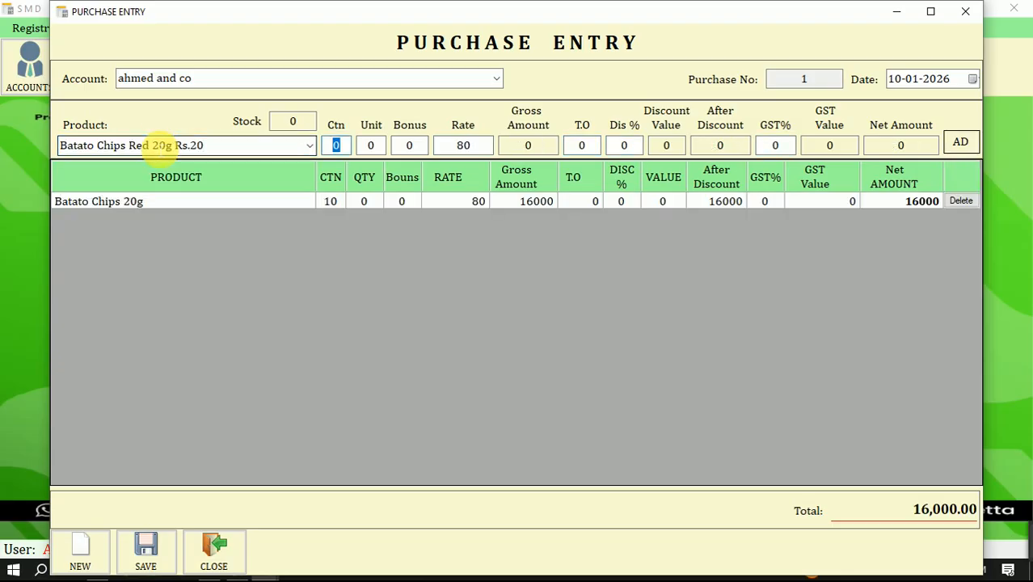
pyautogui.write('10')
pyautogui.press('Return')
pyautogui.press('Return')
pyautogui.press('Return')
pyautogui.press('Return')
pyautogui.press('Return')
pyautogui.press('Return')
pyautogui.press('Return')
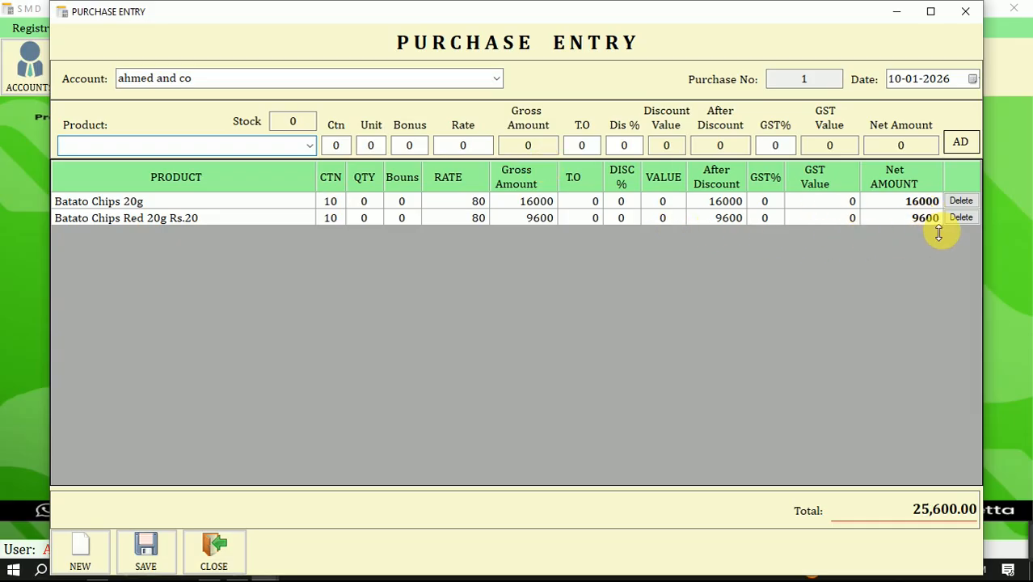
# - Keep both product lines, save the purchase invoice and close the purchase entry form
pyautogui.click(961, 218)
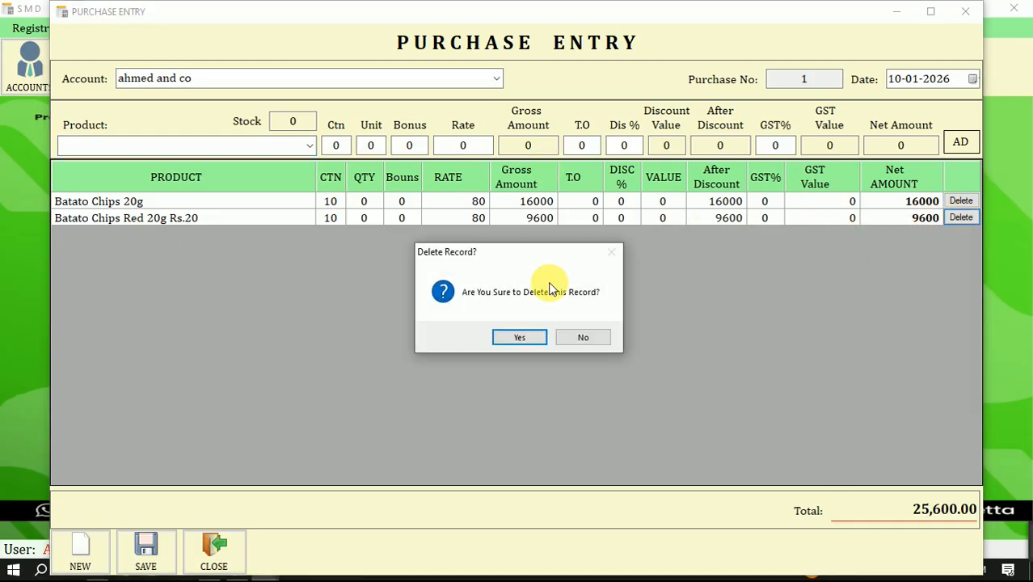
pyautogui.click(577, 339)
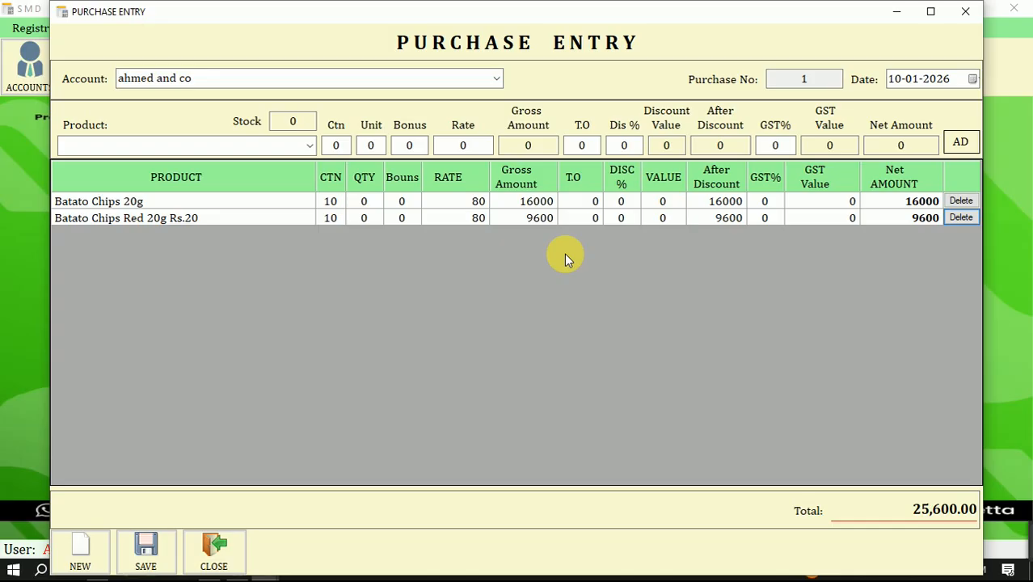
pyautogui.click(145, 563)
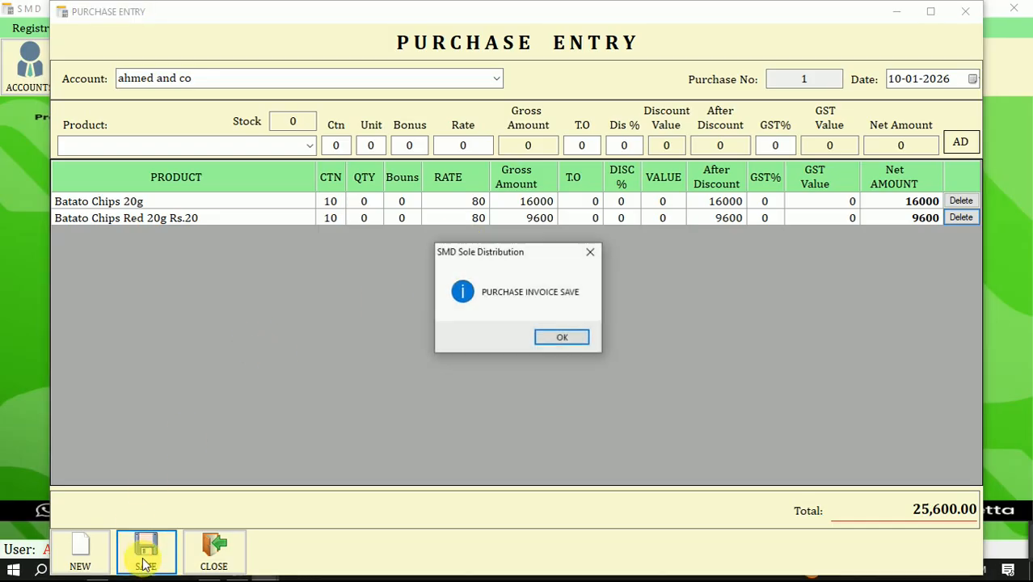
pyautogui.click(579, 338)
pyautogui.click(213, 552)
# - Open the company-wise stock report, examine each product's carton quantity and net cartons, and close the report
pyautogui.click(369, 29)
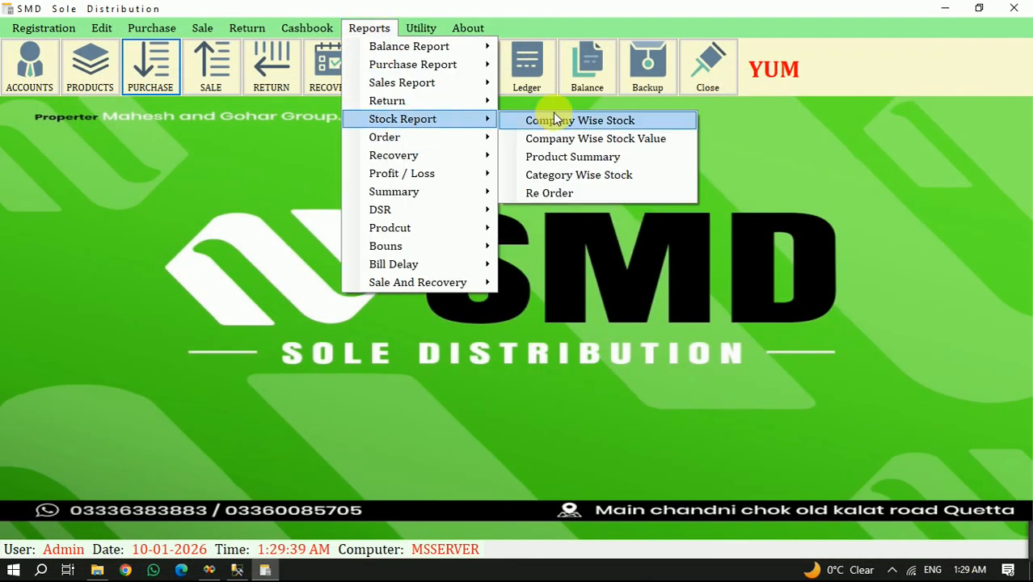
pyautogui.click(554, 114)
pyautogui.click(480, 312)
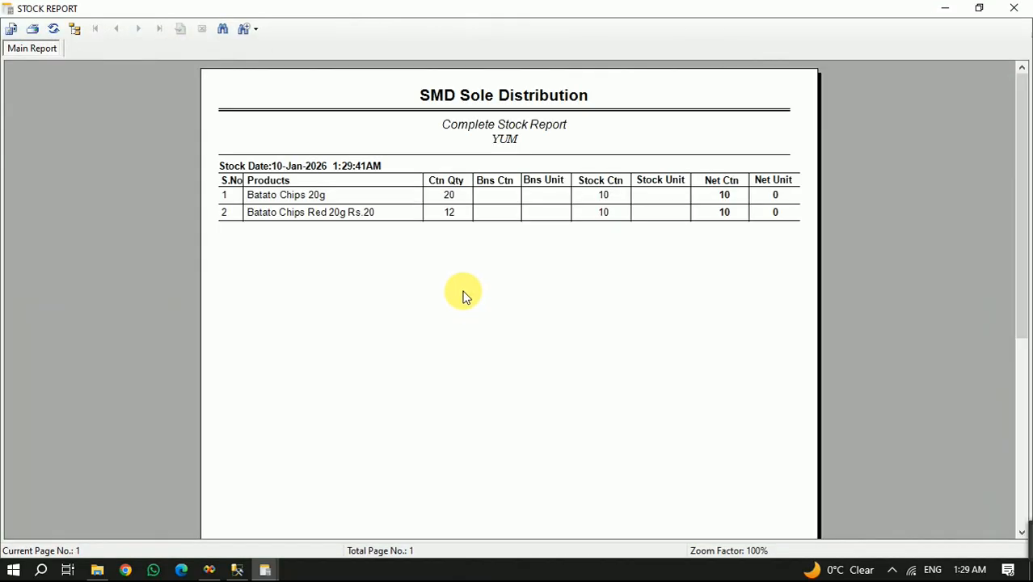
pyautogui.click(317, 200)
pyautogui.click(449, 194)
pyautogui.click(464, 216)
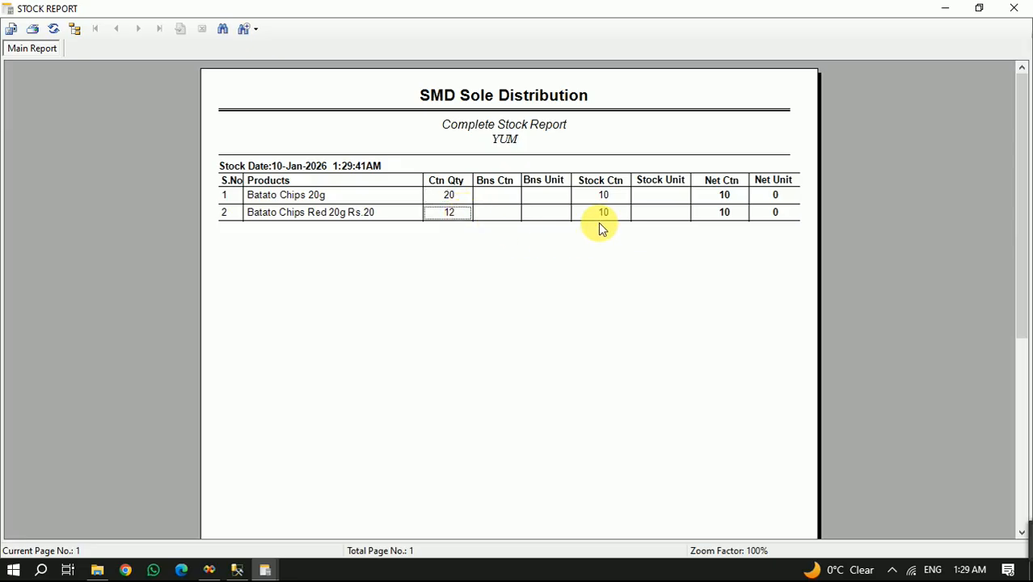
pyautogui.click(730, 200)
pyautogui.click(740, 214)
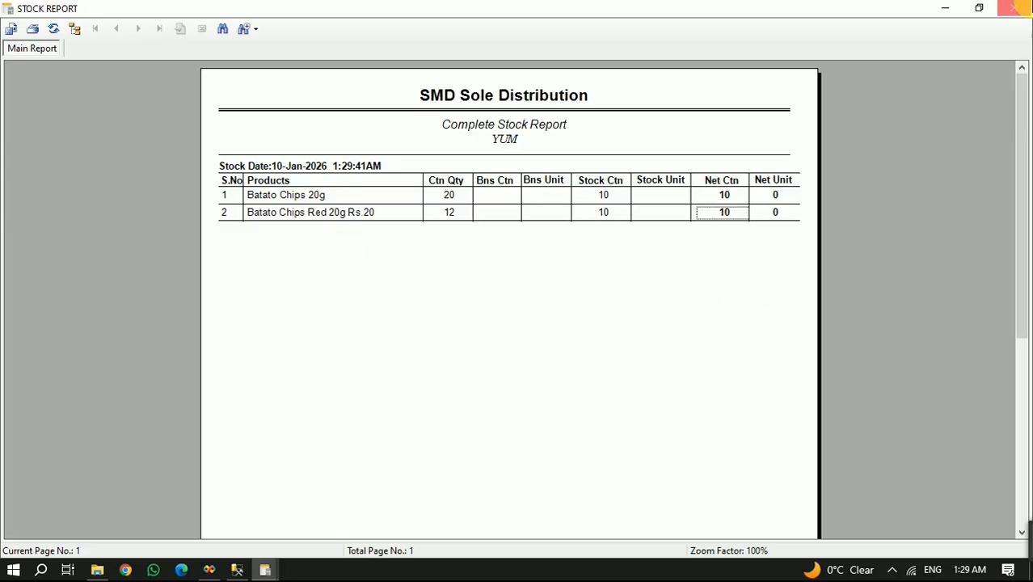
pyautogui.click(1014, 8)
pyautogui.click(638, 338)
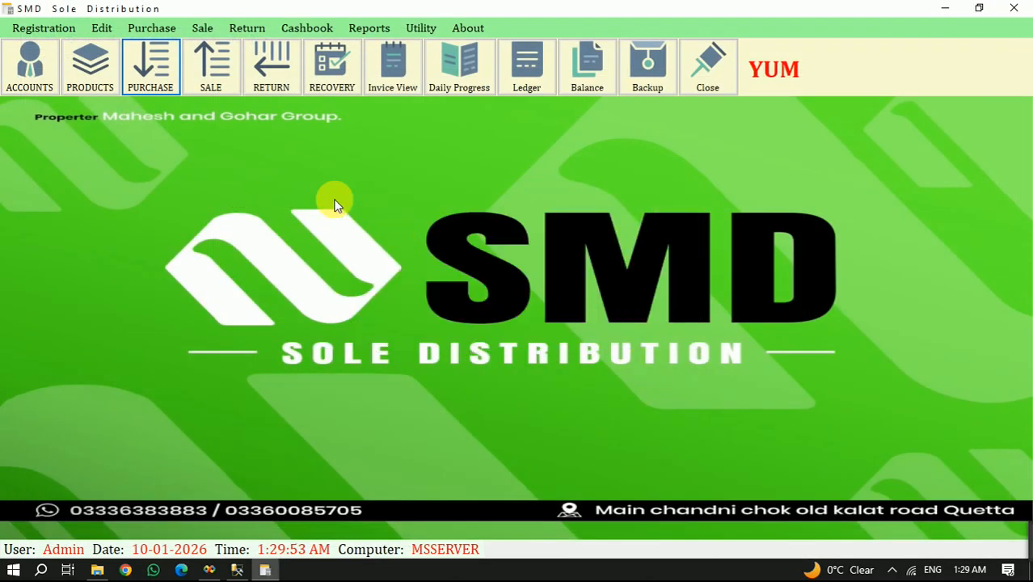
# - Start a sale entry for the Mashallah Gernal Store Masjid Road account and assign the listed booker
pyautogui.click(210, 81)
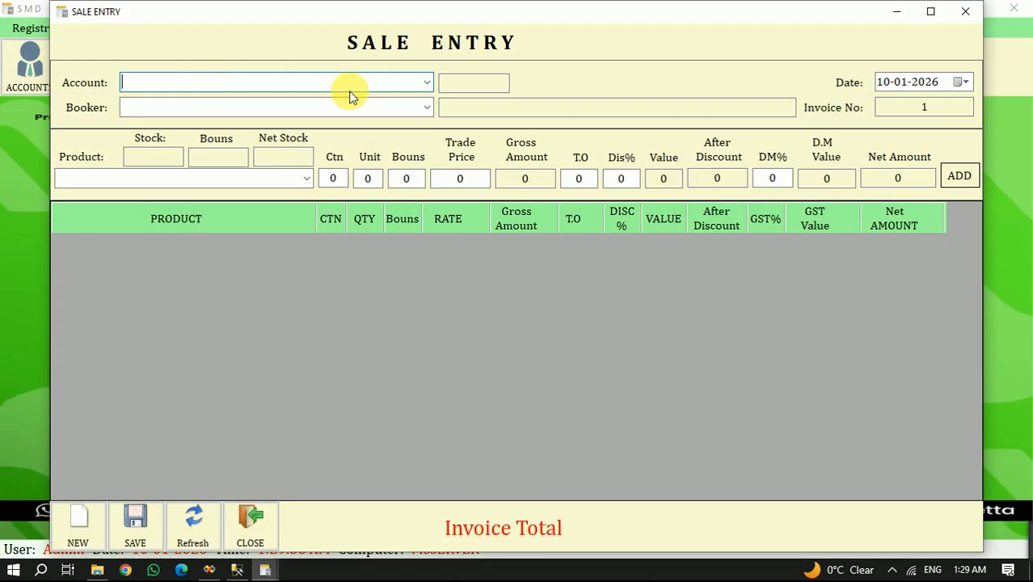
pyautogui.click(429, 82)
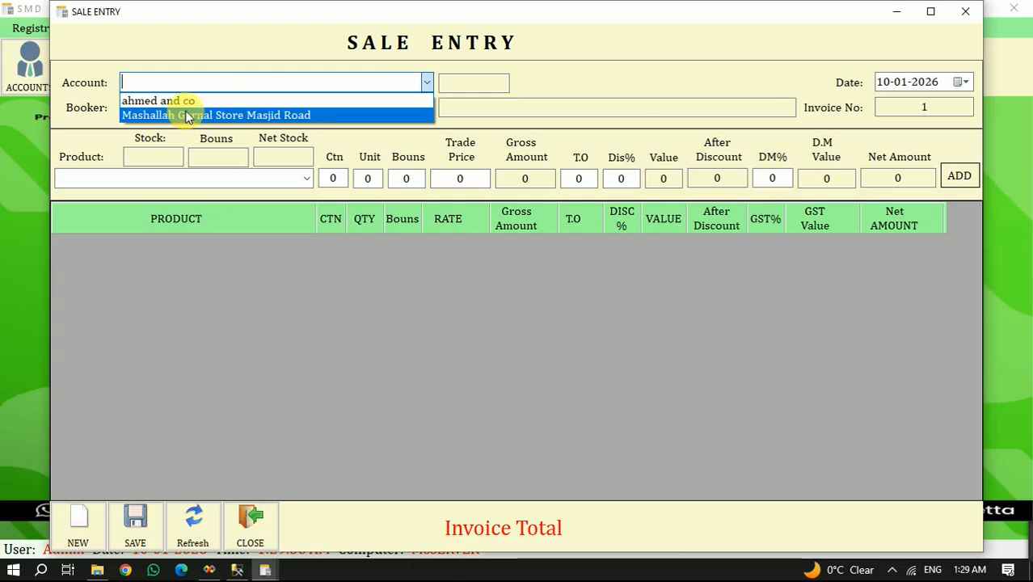
pyautogui.click(174, 110)
pyautogui.click(427, 107)
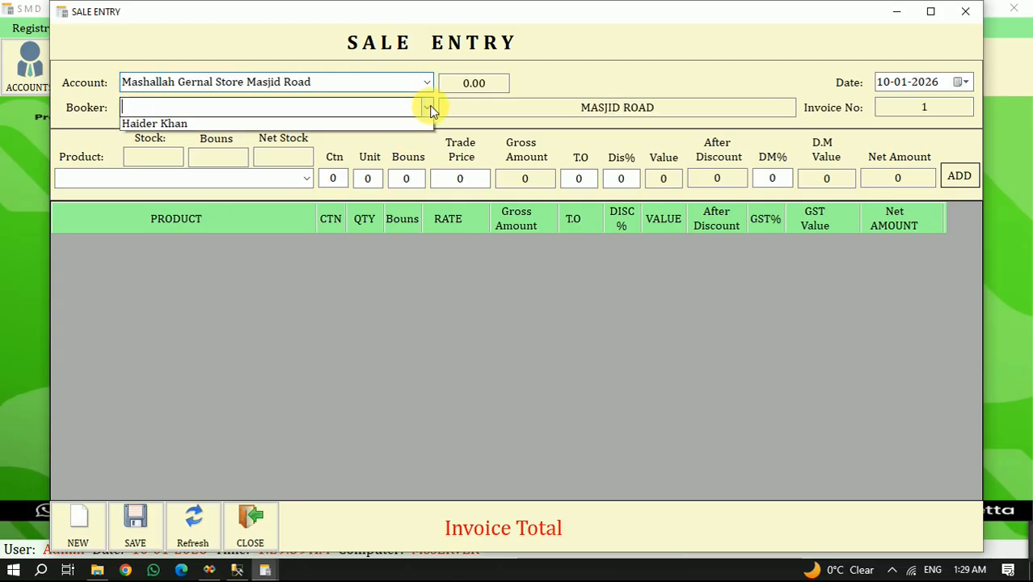
pyautogui.click(162, 128)
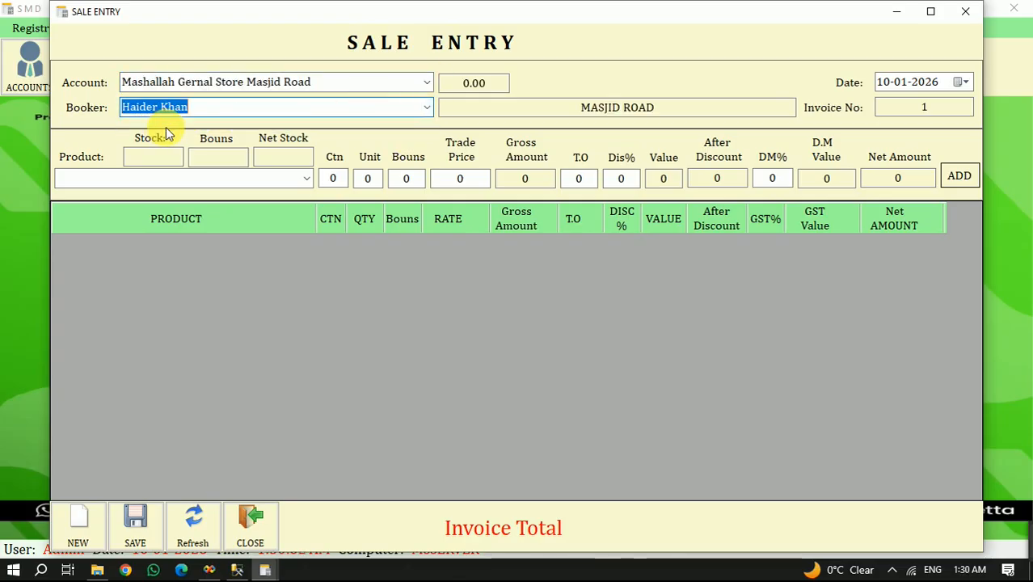
# - Select Batato Chips 20g for the sale line and enter 2 cartons
pyautogui.click(307, 179)
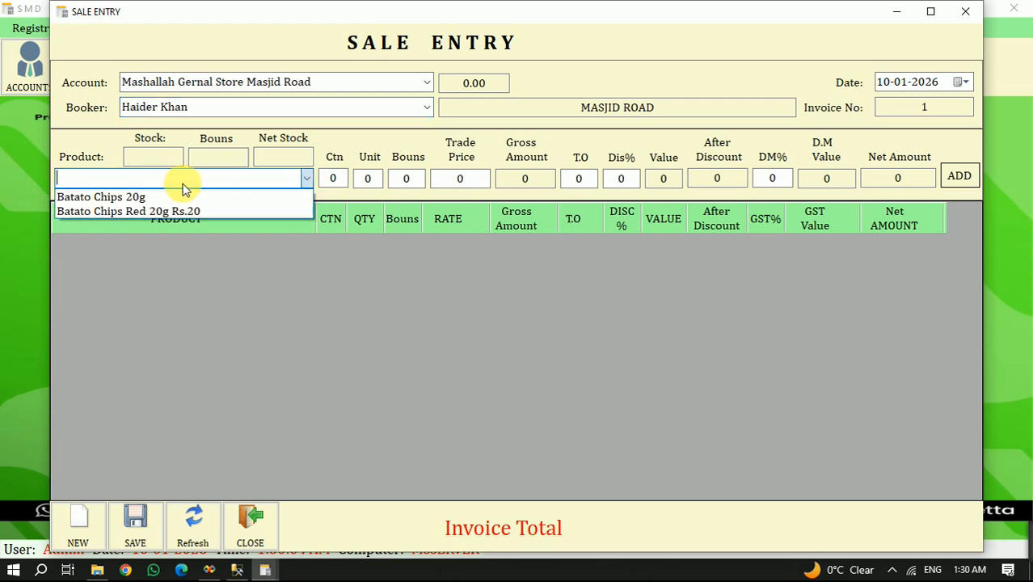
pyautogui.click(166, 197)
pyautogui.click(333, 178)
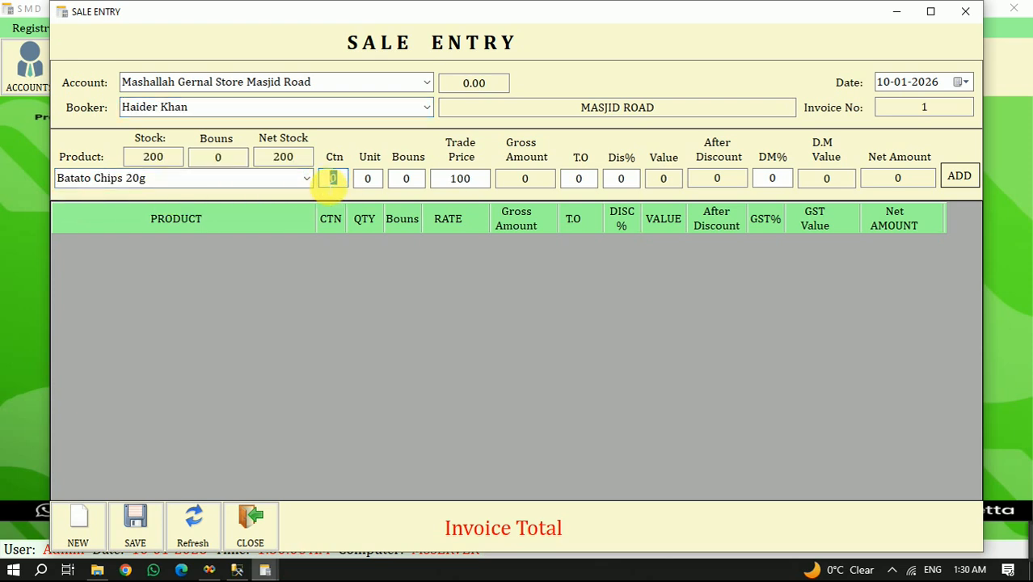
pyautogui.write('2')
pyautogui.press('Tab')
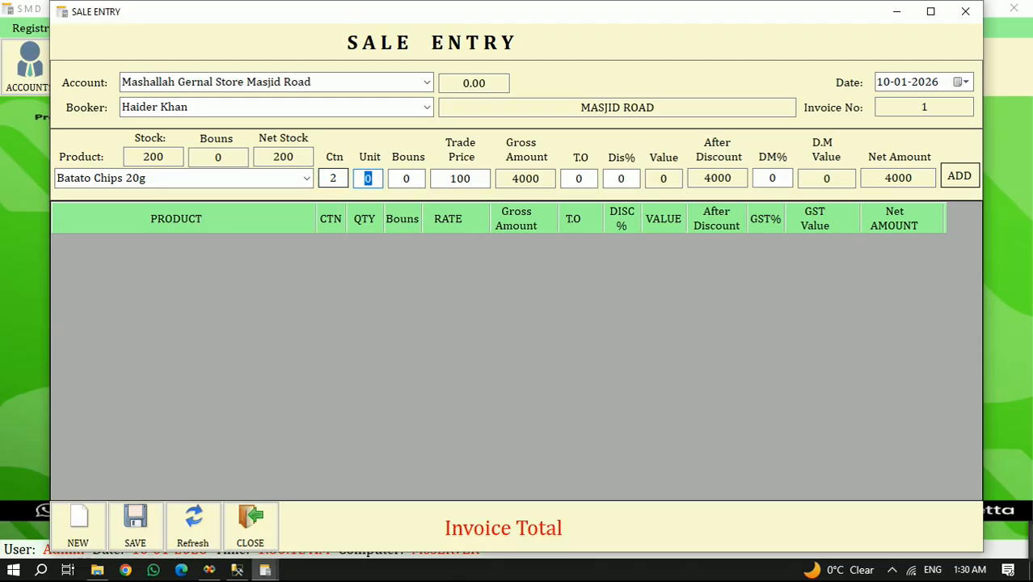
pyautogui.press('Tab')
pyautogui.press('Tab')
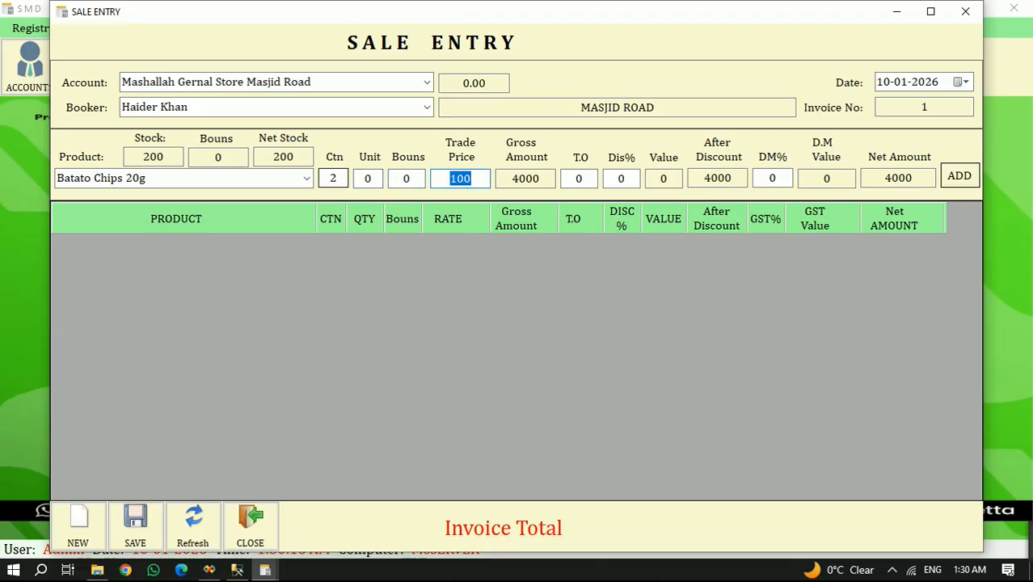
# - Try trade prices of 120 and 90 for Batato Chips 20g and set the price back to 100
pyautogui.write('12')
pyautogui.write('0')
pyautogui.press('BackSpace')
pyautogui.press('BackSpace')
pyautogui.press('BackSpace')
pyautogui.write('100')
pyautogui.press('BackSpace')
pyautogui.press('BackSpace')
pyautogui.press('BackSpace')
pyautogui.write('90')
pyautogui.press('BackSpace')
pyautogui.press('BackSpace')
pyautogui.write('100')
pyautogui.press('Return')
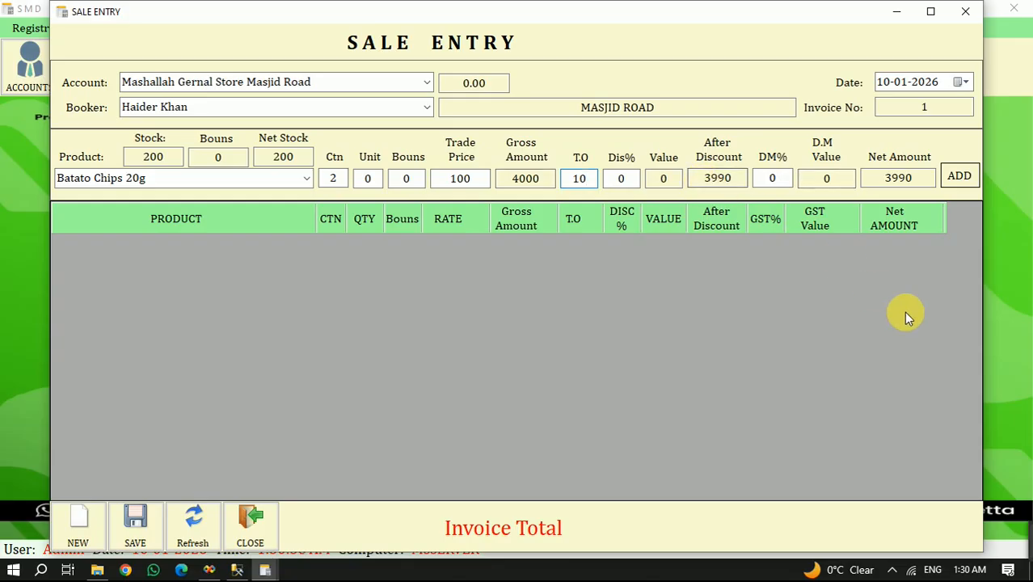
# - Try T.O amounts of 50 and 100 on the Batato Chips 20g sale line and reset T.O to 0
pyautogui.press('BackSpace')
pyautogui.press('BackSpace')
pyautogui.write('50')
pyautogui.press('BackSpace')
pyautogui.press('BackSpace')
pyautogui.write('100')
pyautogui.press('BackSpace')
pyautogui.press('BackSpace')
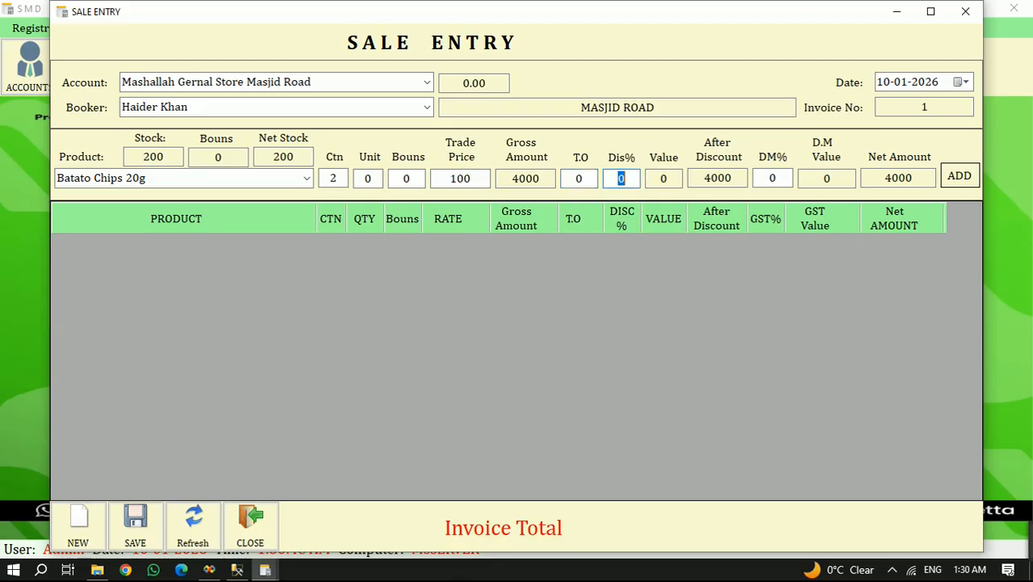
# - Set a 2% discount on the Batato Chips 20g line and add it to the sale invoice
pyautogui.write('2')
pyautogui.press('Return')
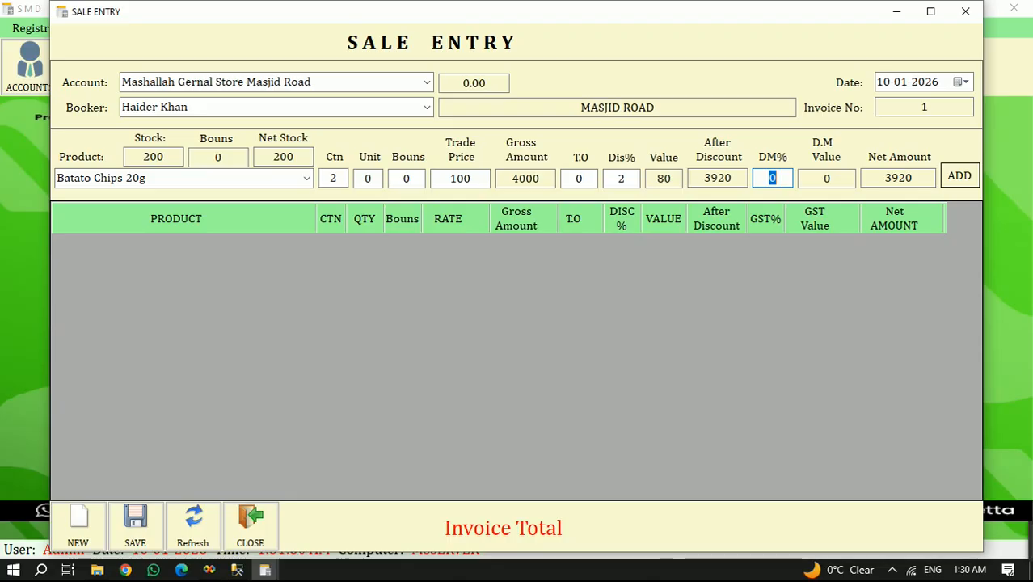
pyautogui.press('Return')
pyautogui.press('Return')
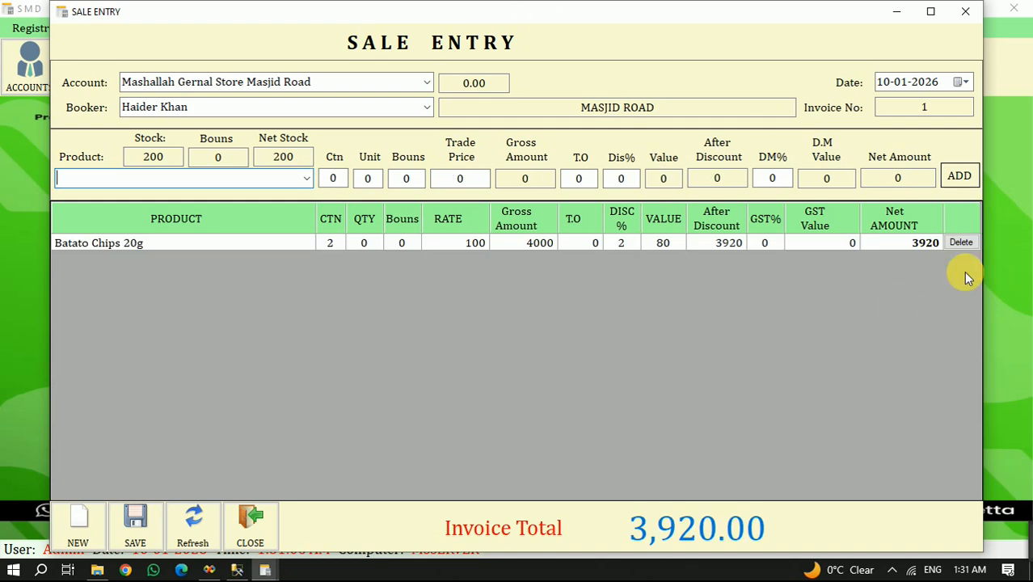
# - Add 1 carton of Batato Chips Red 20g Rs.20 to the sale invoice with no discount
pyautogui.press('Down')
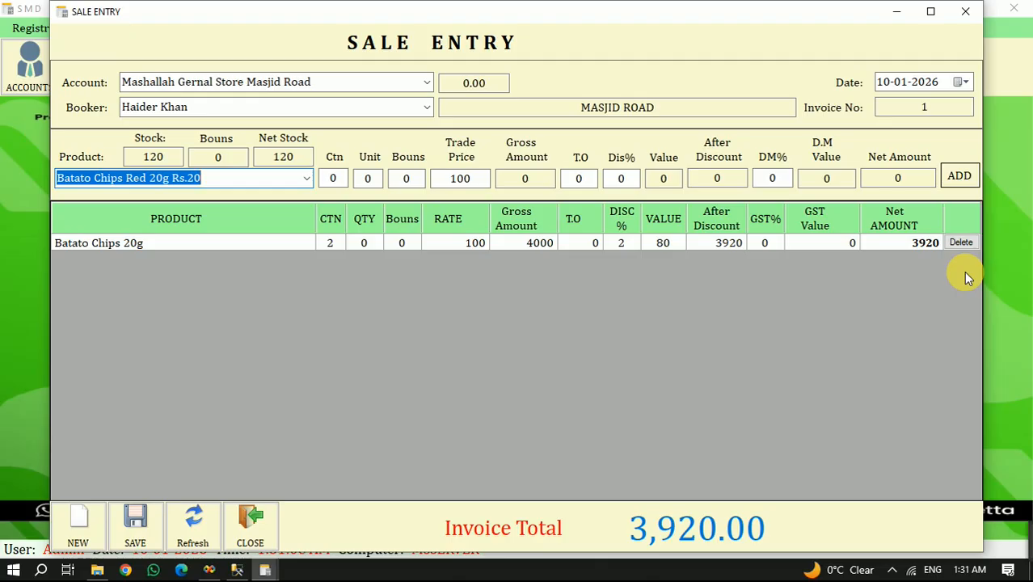
pyautogui.press('Return')
pyautogui.write('1')
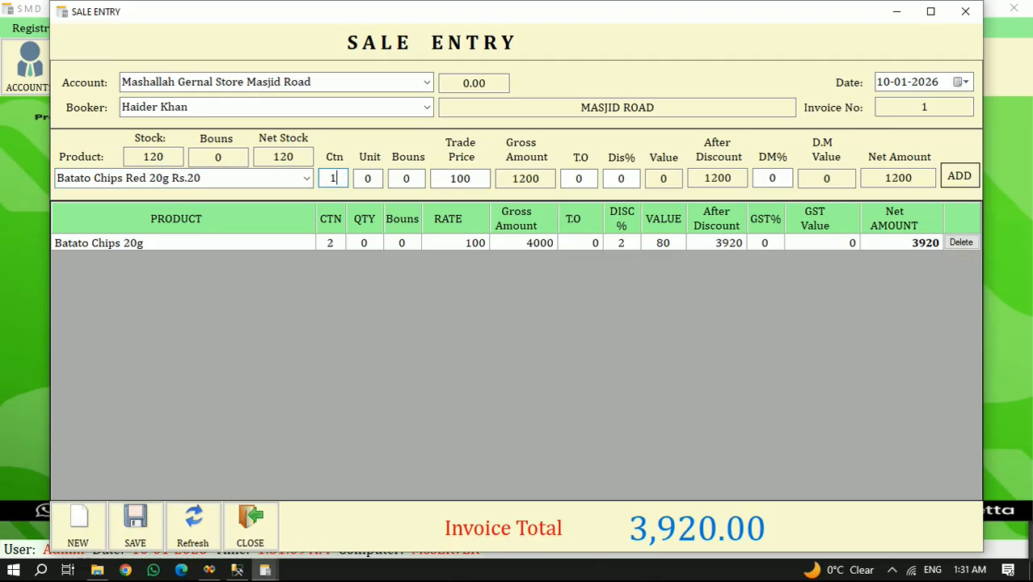
pyautogui.press('Return')
pyautogui.press('Return')
pyautogui.press('Return')
pyautogui.press('Return')
pyautogui.press('Return')
pyautogui.press('Return')
pyautogui.press('Return')
pyautogui.press('Return')
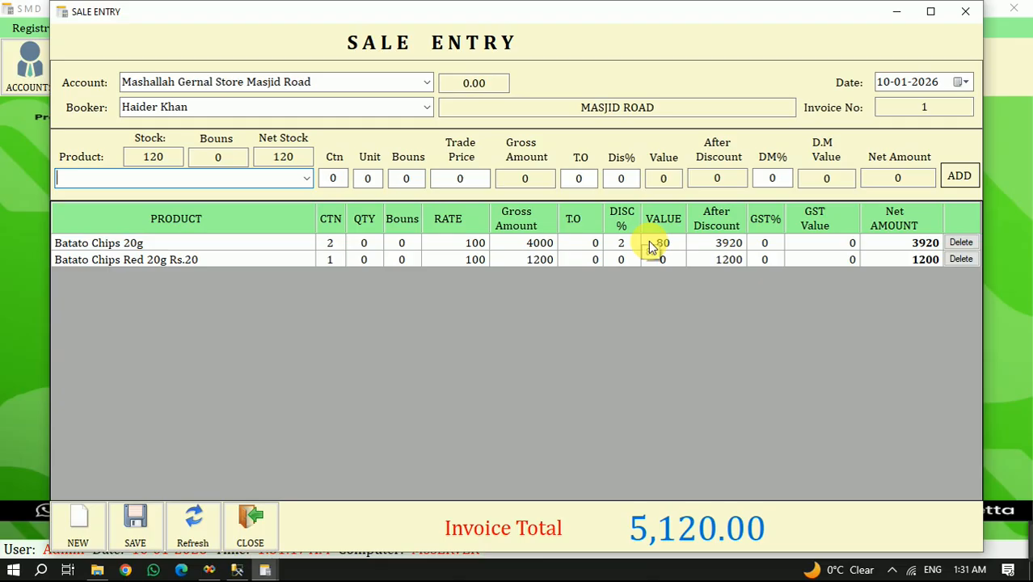
# - Save the sale invoice and close the sale entry form
pyautogui.click(136, 522)
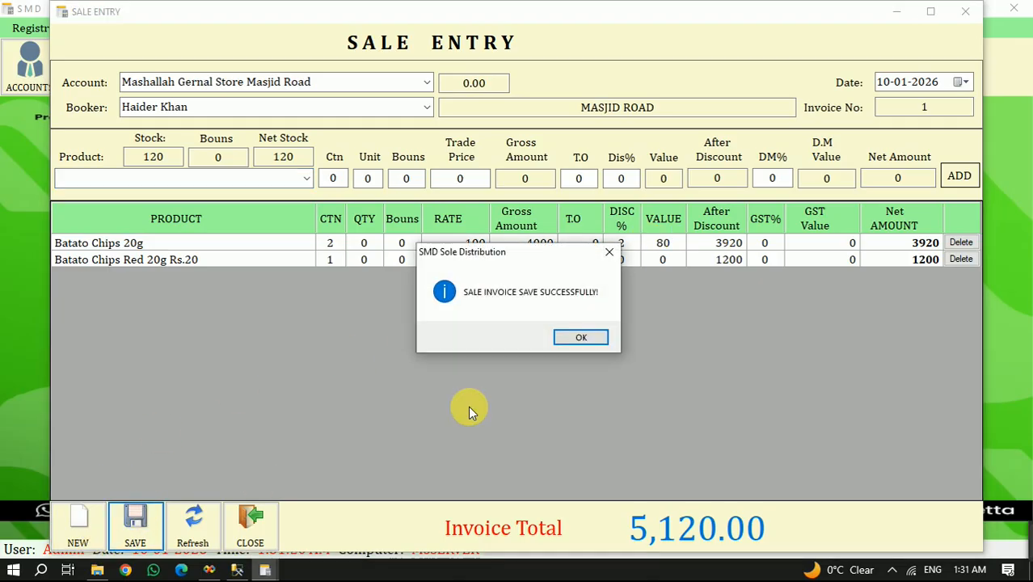
pyautogui.click(584, 338)
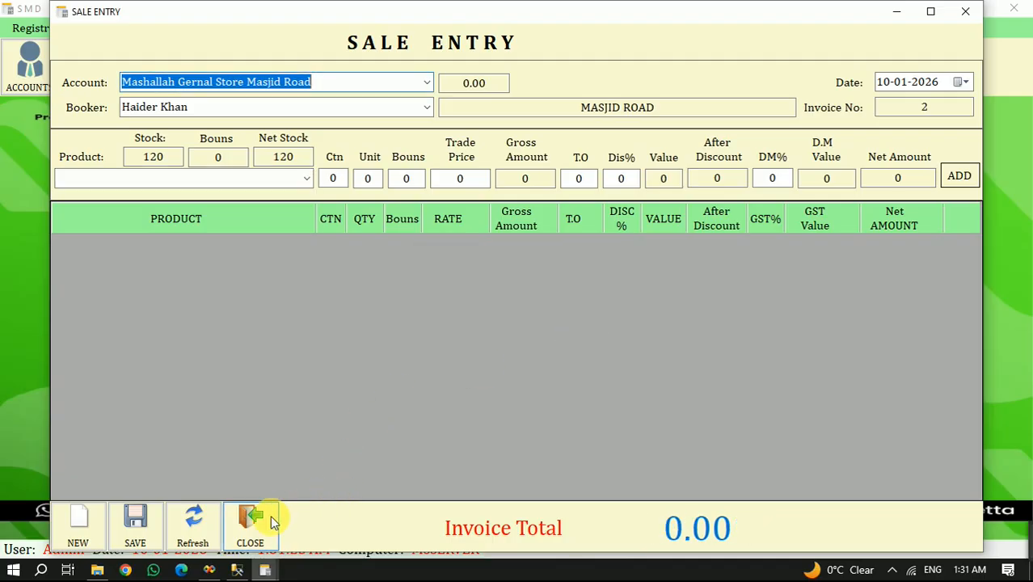
pyautogui.click(251, 522)
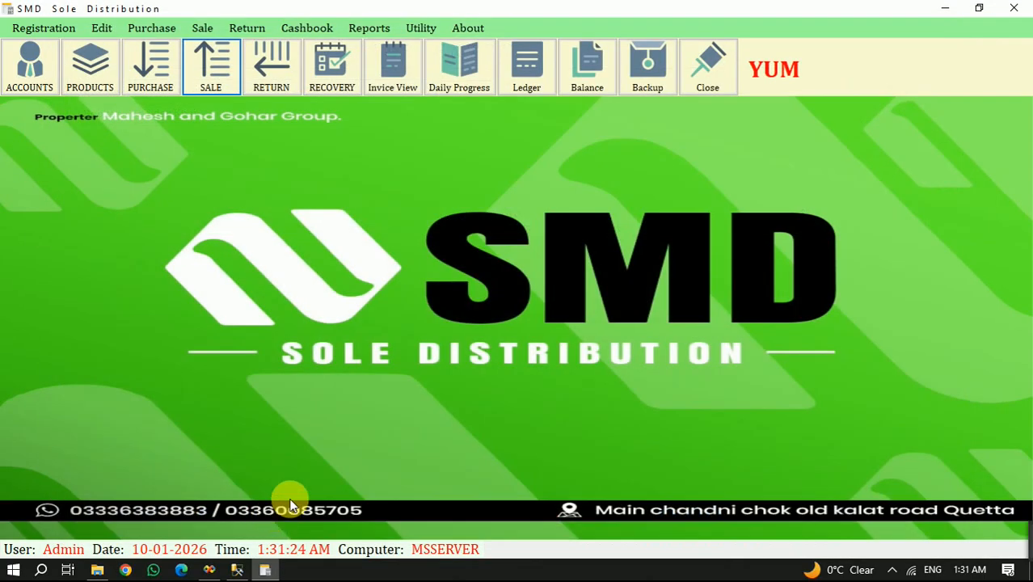
# - View the printable report of the saved sale invoice, check its discount and net payable amounts, and close it
pyautogui.click(405, 50)
pyautogui.click(434, 363)
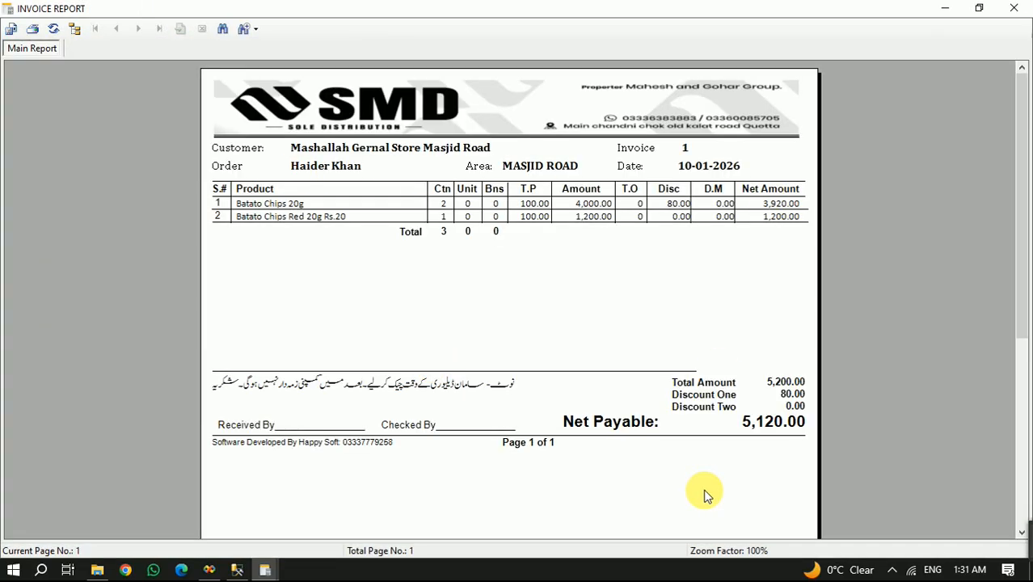
pyautogui.click(797, 402)
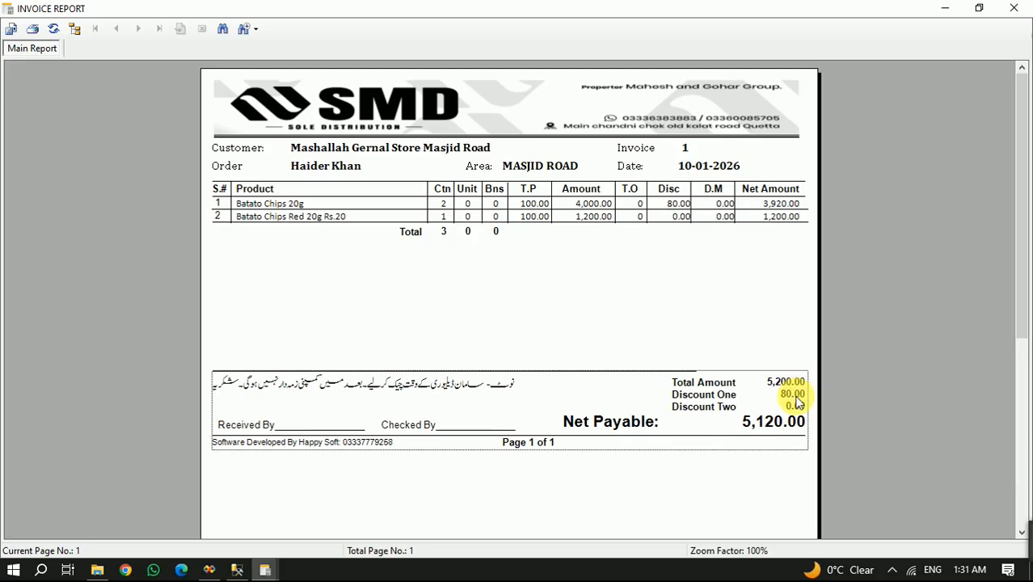
pyautogui.click(786, 422)
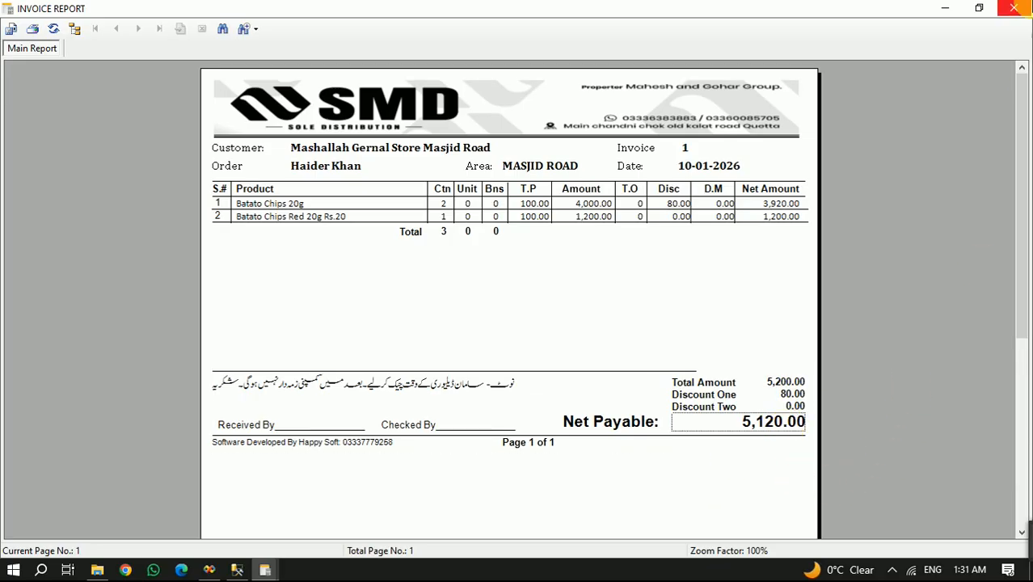
pyautogui.click(1014, 8)
pyautogui.click(575, 362)
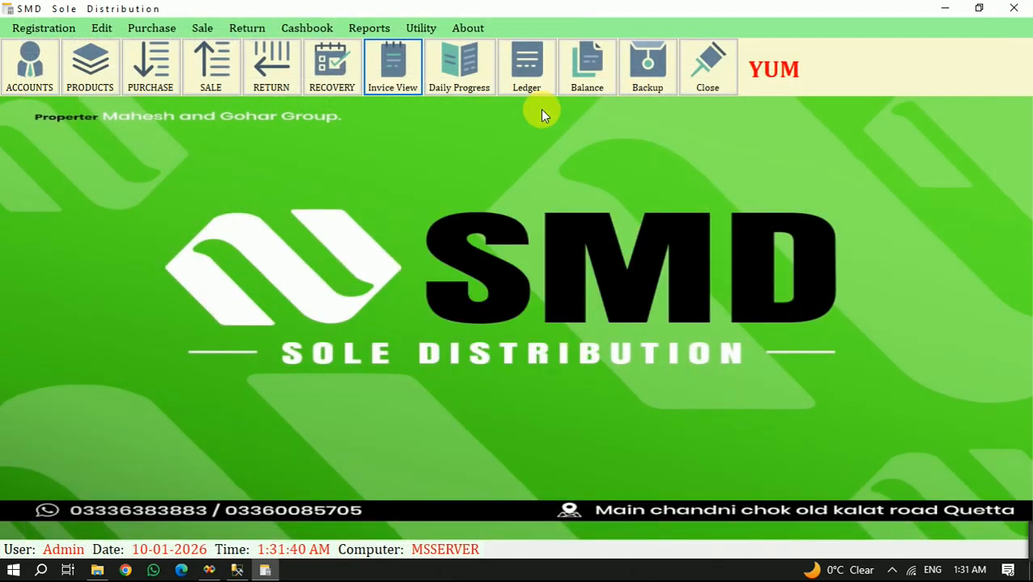
# - View the complete ledger of Mashallah Gernal Store Masjid Road and check the sale invoice's credit and debit entries
pyautogui.click(531, 72)
pyautogui.write('m')
pyautogui.press('Return')
pyautogui.press('Return')
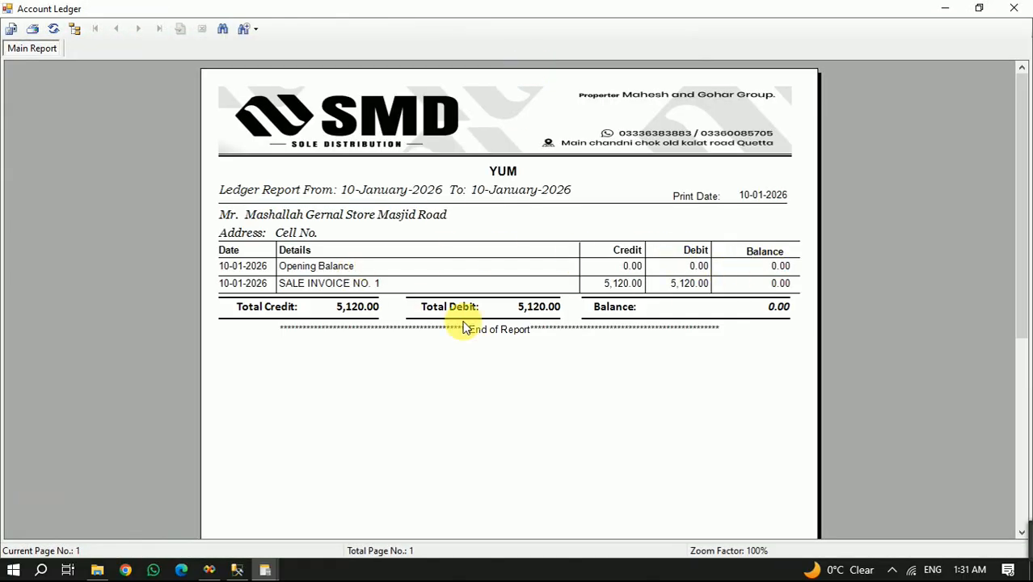
pyautogui.click(327, 285)
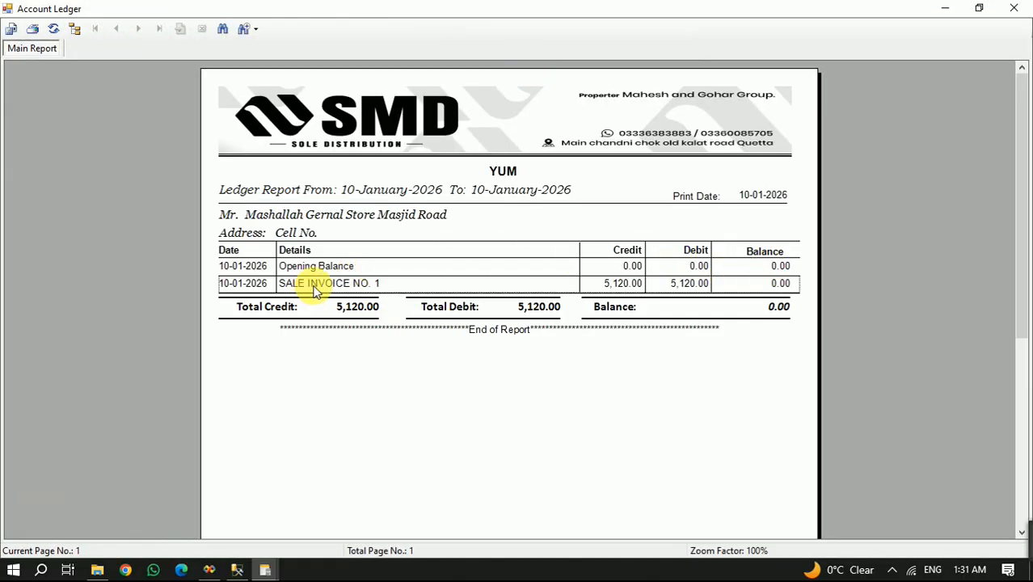
pyautogui.click(674, 287)
pyautogui.click(570, 287)
pyautogui.click(618, 286)
pyautogui.click(668, 292)
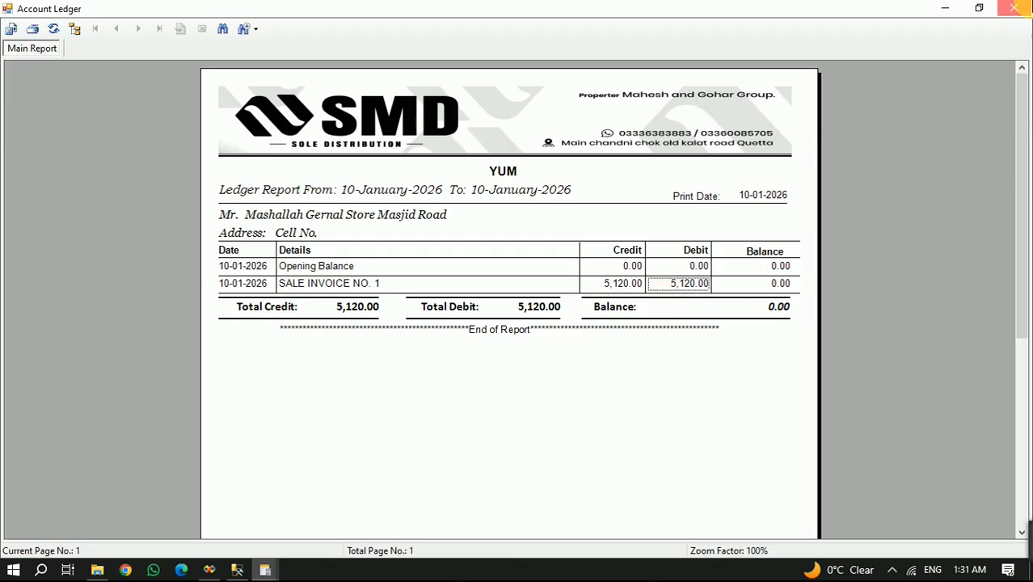
pyautogui.click(1014, 8)
pyautogui.click(492, 376)
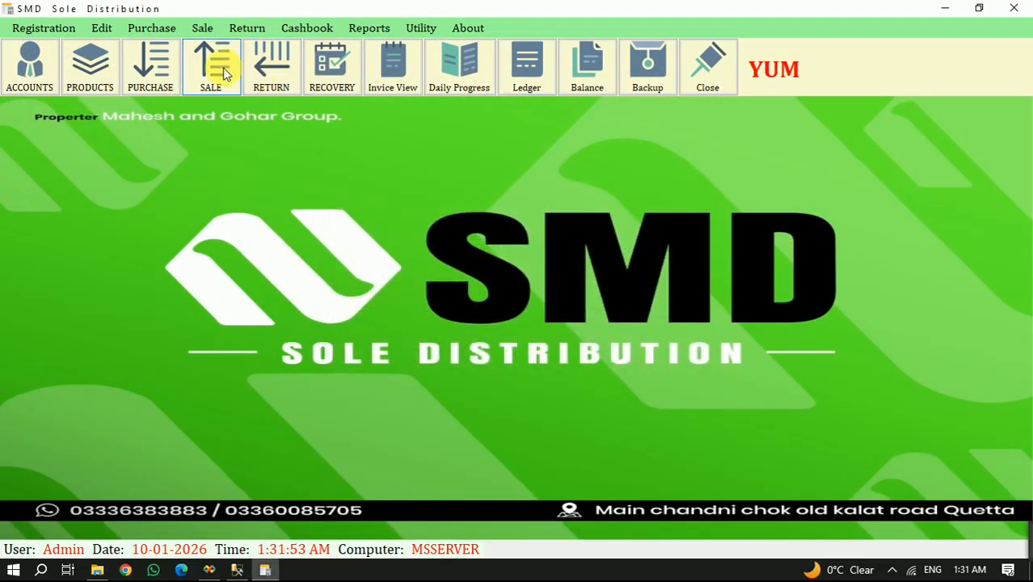
pyautogui.click(210, 63)
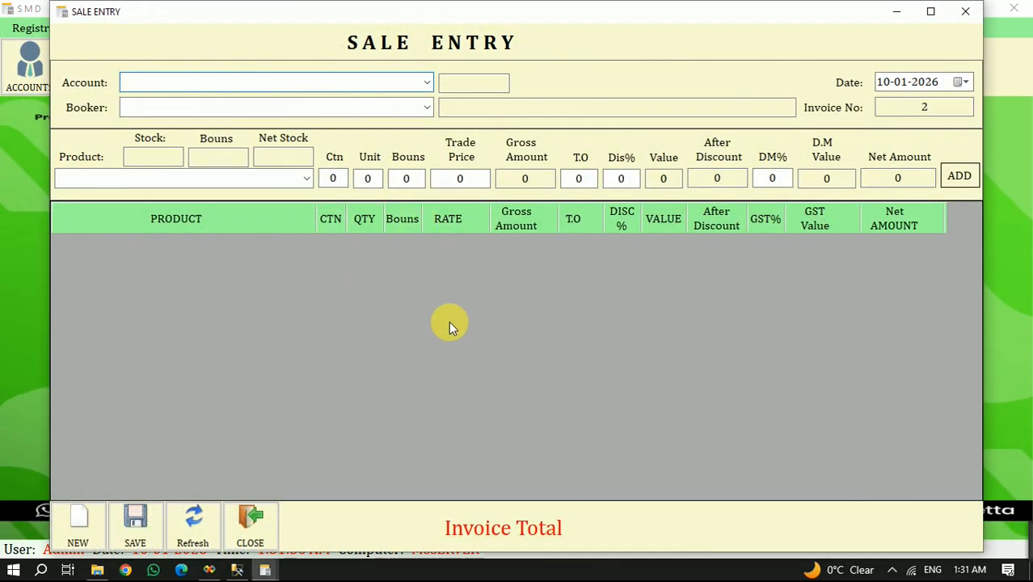
pyautogui.click(262, 521)
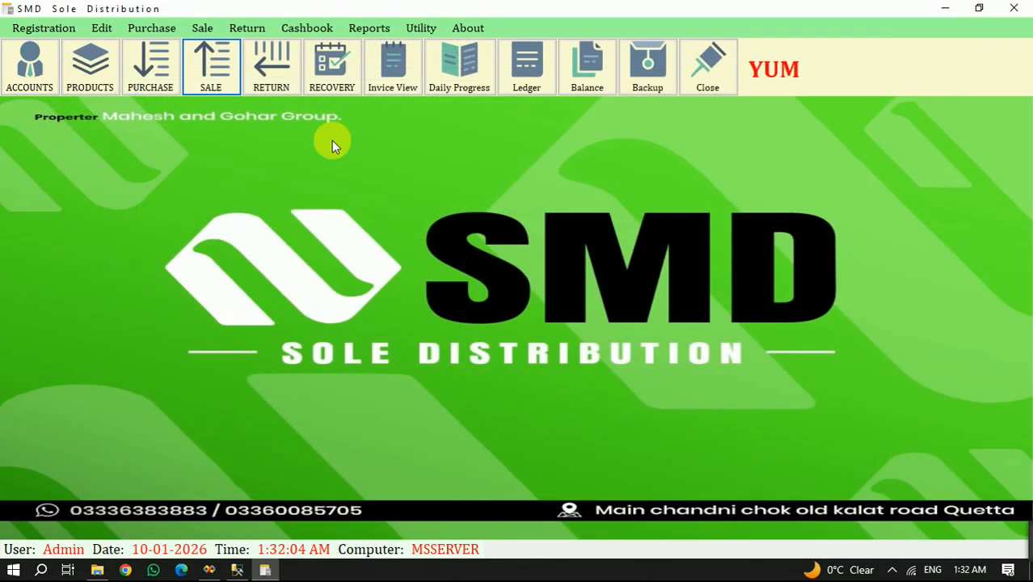
# - Edit sale invoice 1 to change its invoice status to Debit, save it and close the edit form
pyautogui.click(209, 30)
pyautogui.click(232, 63)
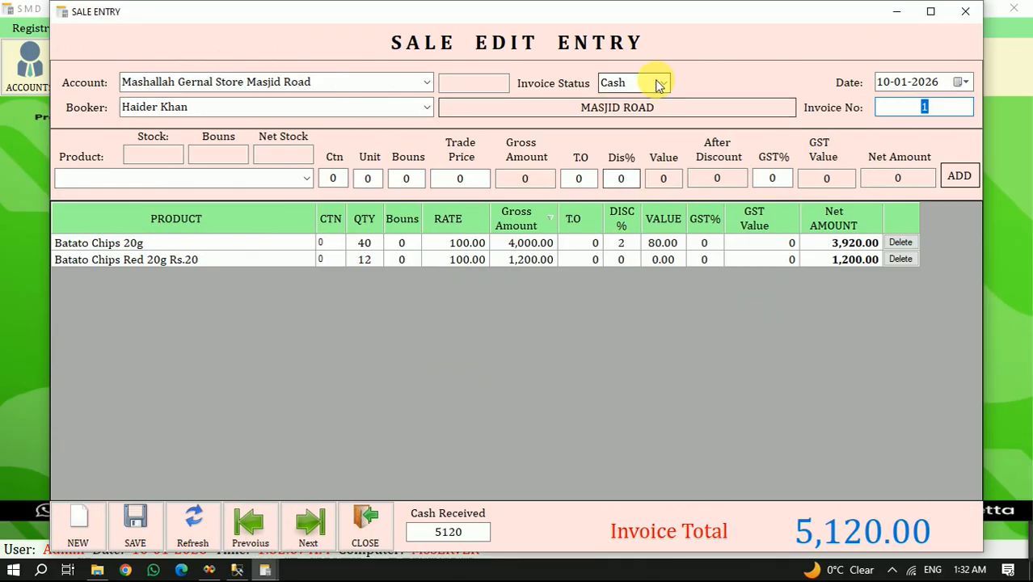
pyautogui.click(663, 83)
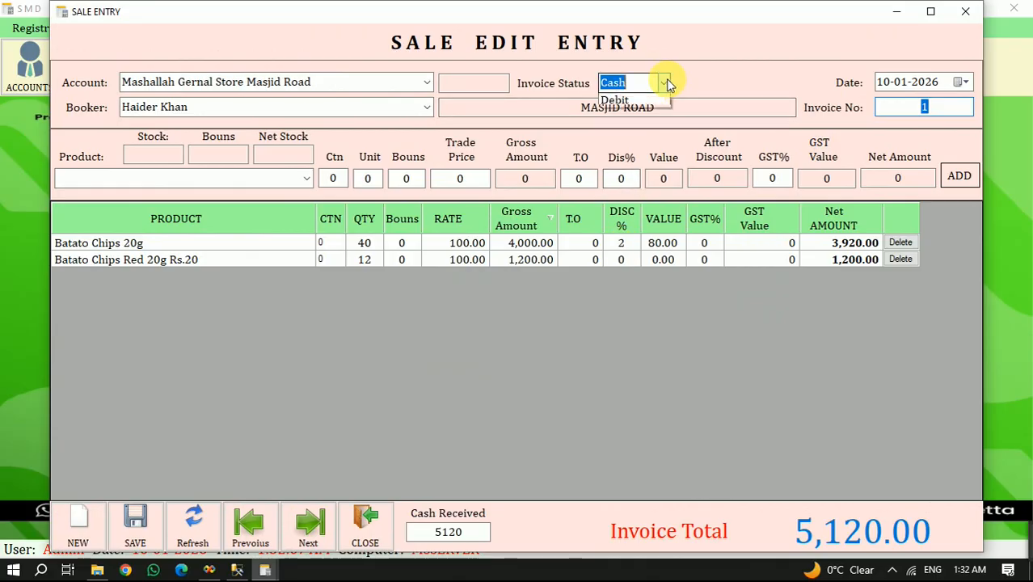
pyautogui.click(639, 117)
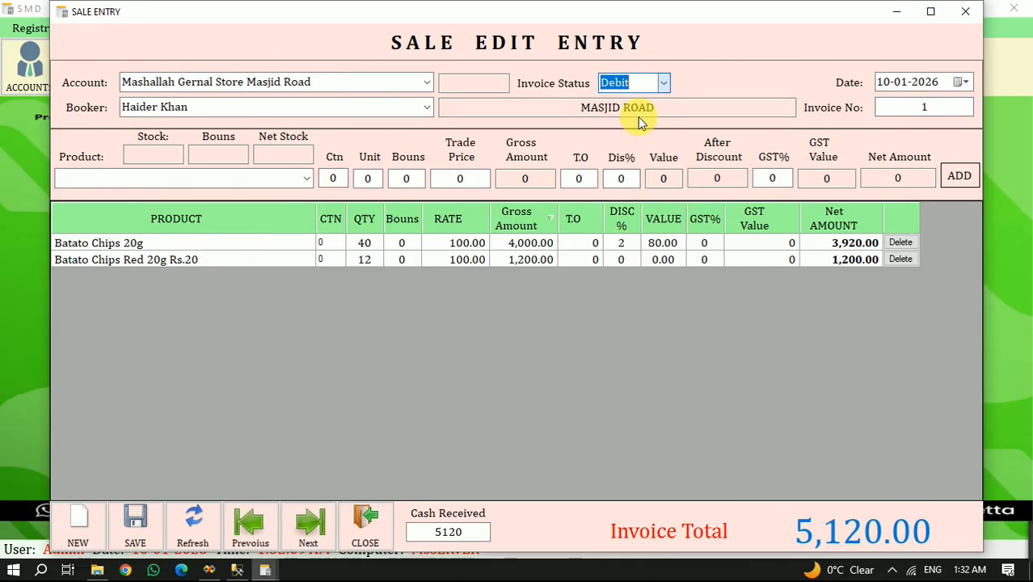
pyautogui.click(135, 527)
pyautogui.click(593, 337)
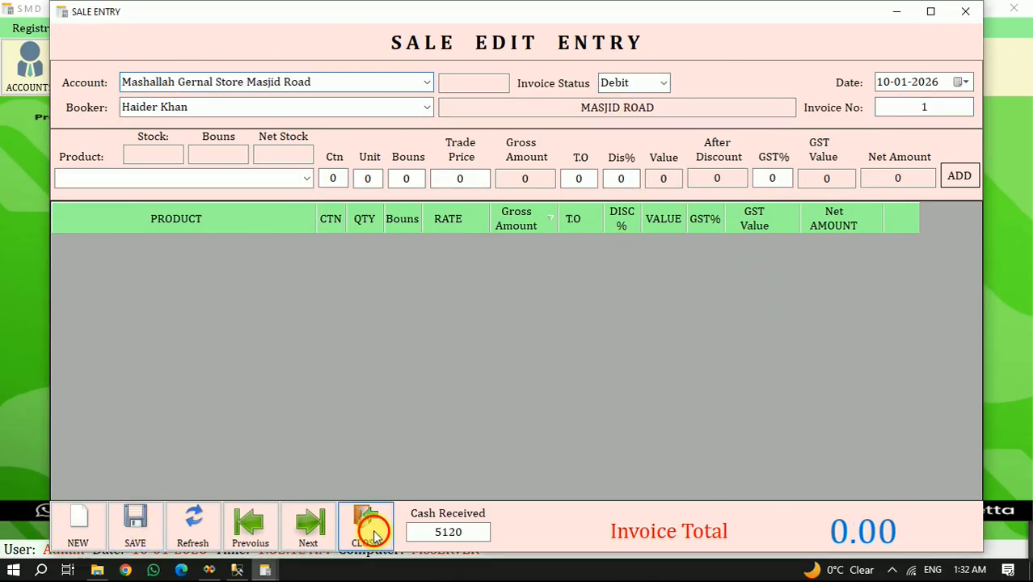
pyautogui.click(367, 524)
# - View the Mashallah Gernal Store Masjid Road ledger after the status change and check the outstanding balance
pyautogui.click(524, 69)
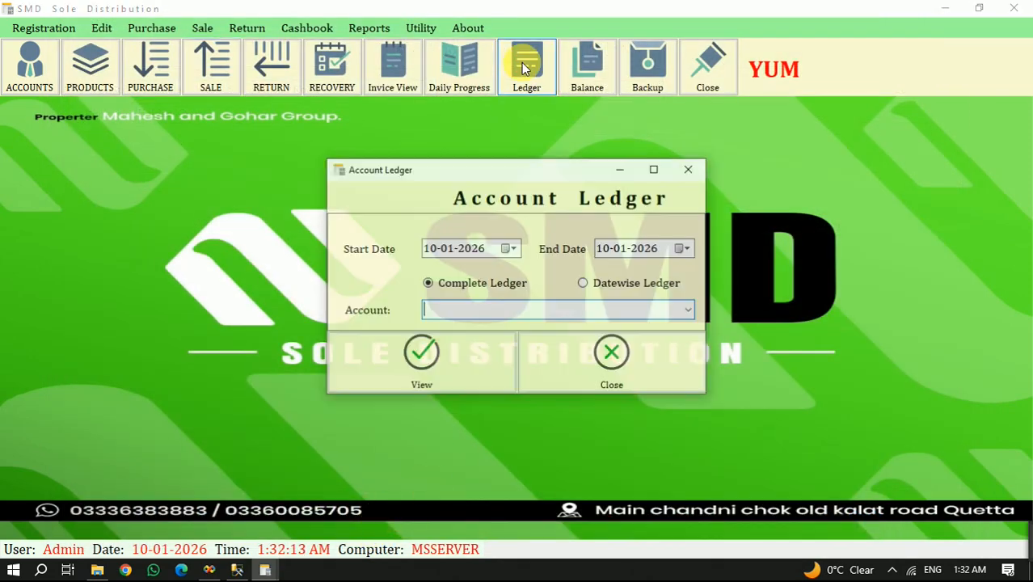
pyautogui.write("m'")
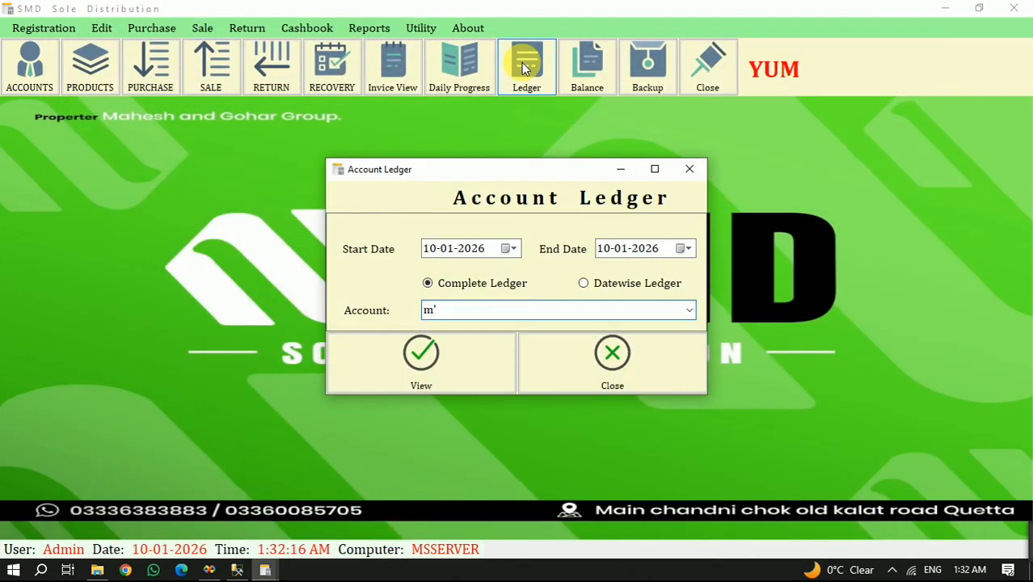
pyautogui.press('BackSpace')
pyautogui.press('Down')
pyautogui.press('Return')
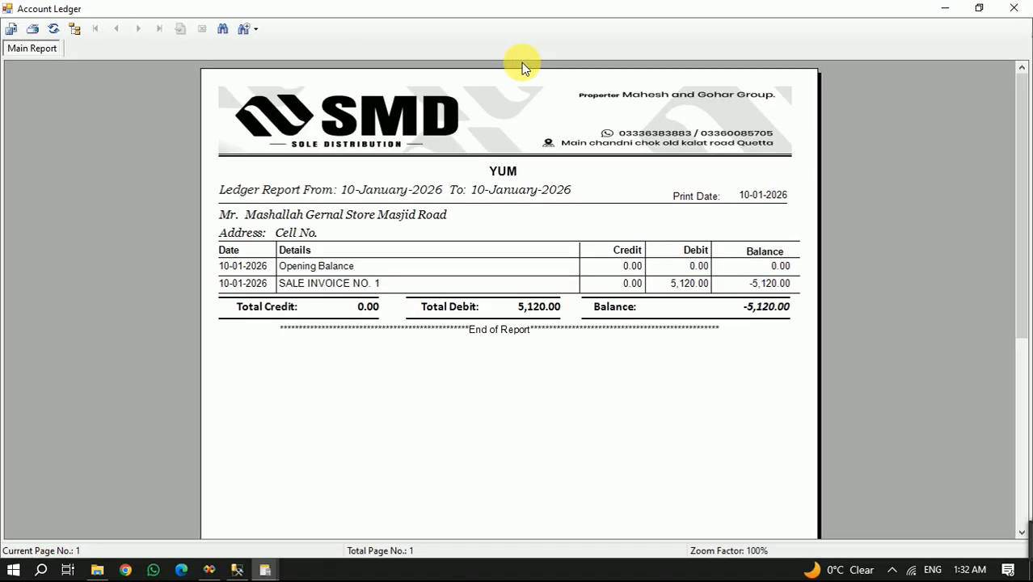
pyautogui.click(766, 310)
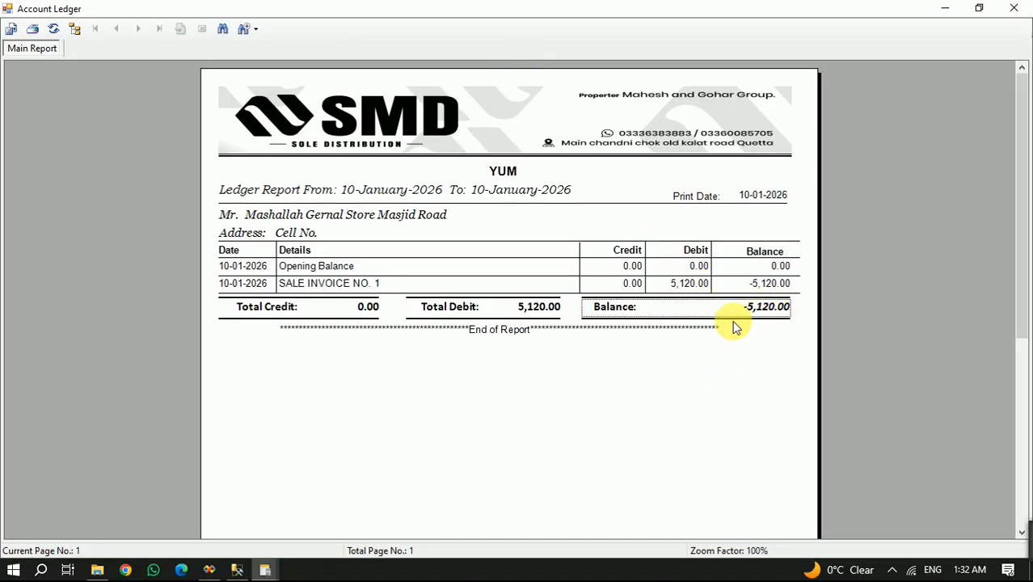
pyautogui.click(1013, 8)
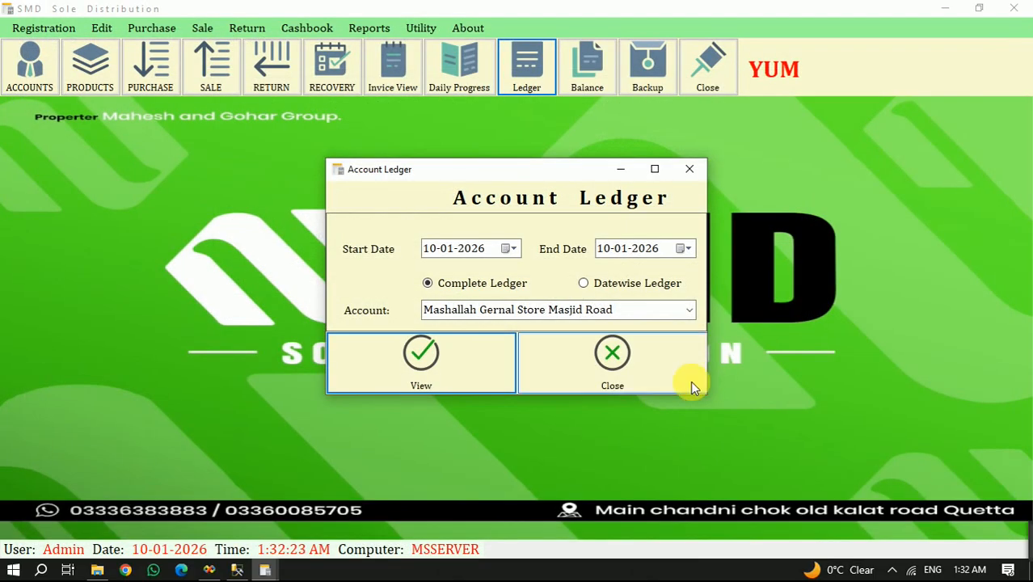
pyautogui.click(650, 369)
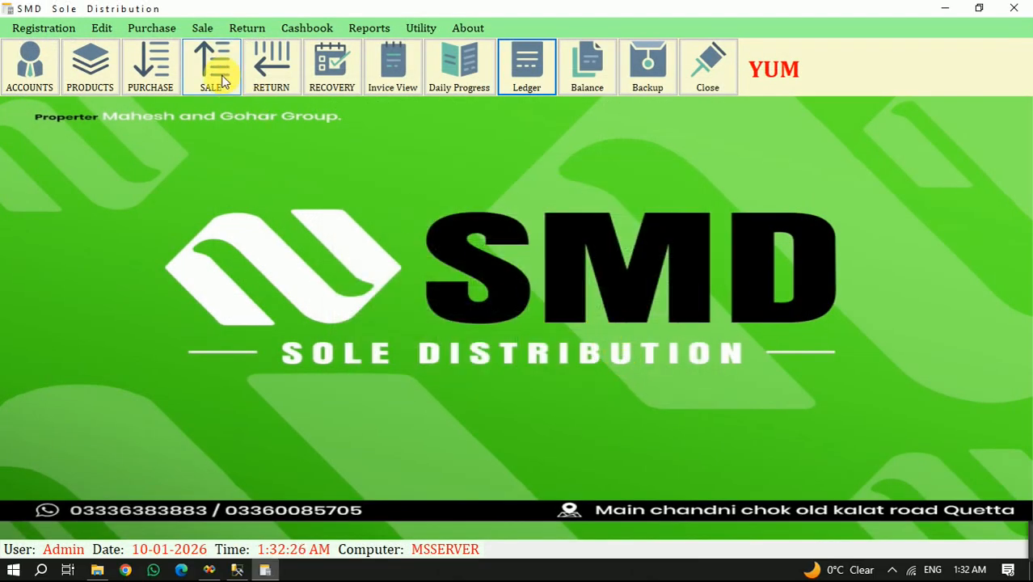
# - Reopen the Mashallah Gernal Store Masjid Road ledger, check the sale invoice 1 row, and close the report
pyautogui.click(525, 77)
pyautogui.write('m')
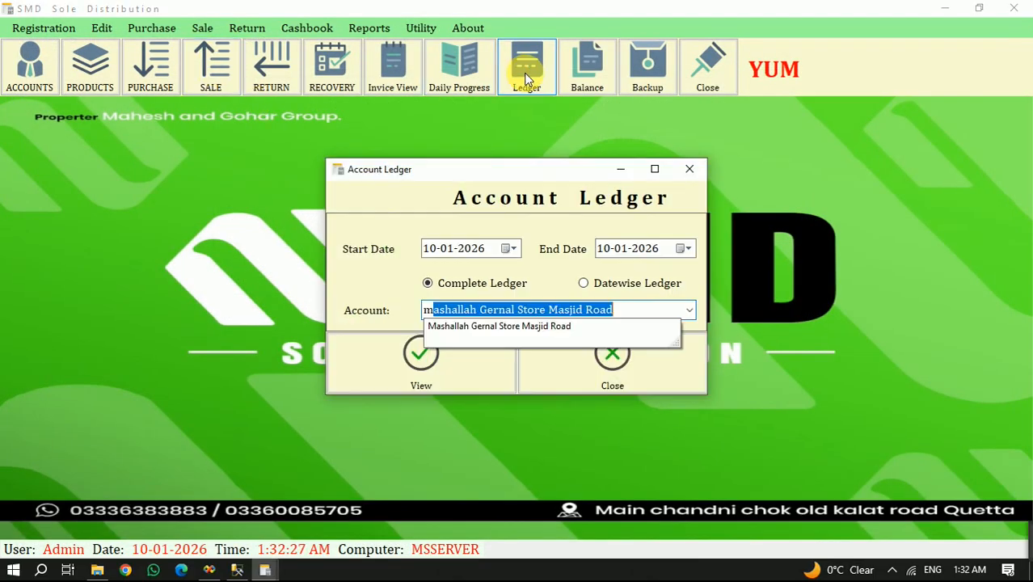
pyautogui.press('Return')
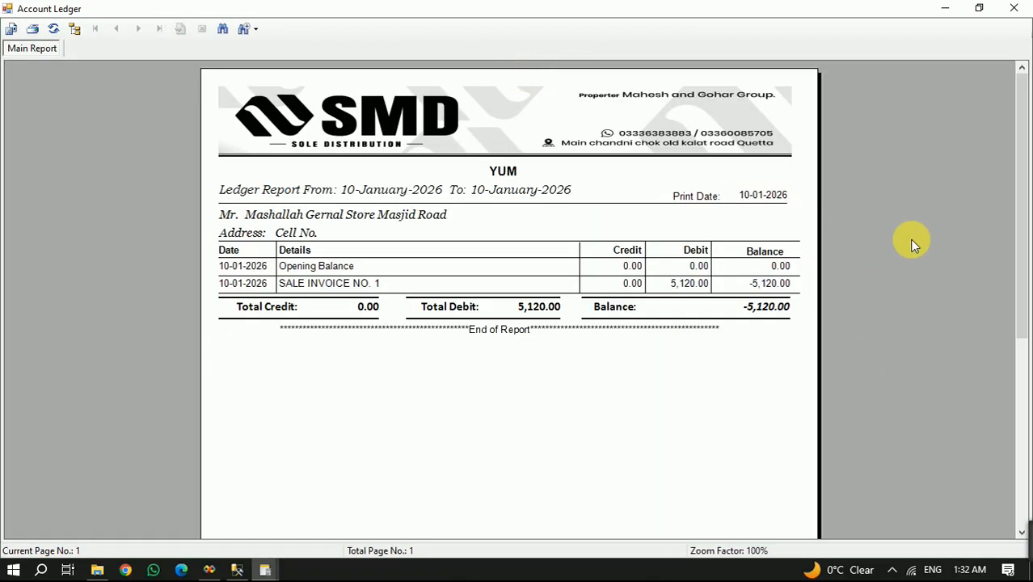
pyautogui.click(378, 284)
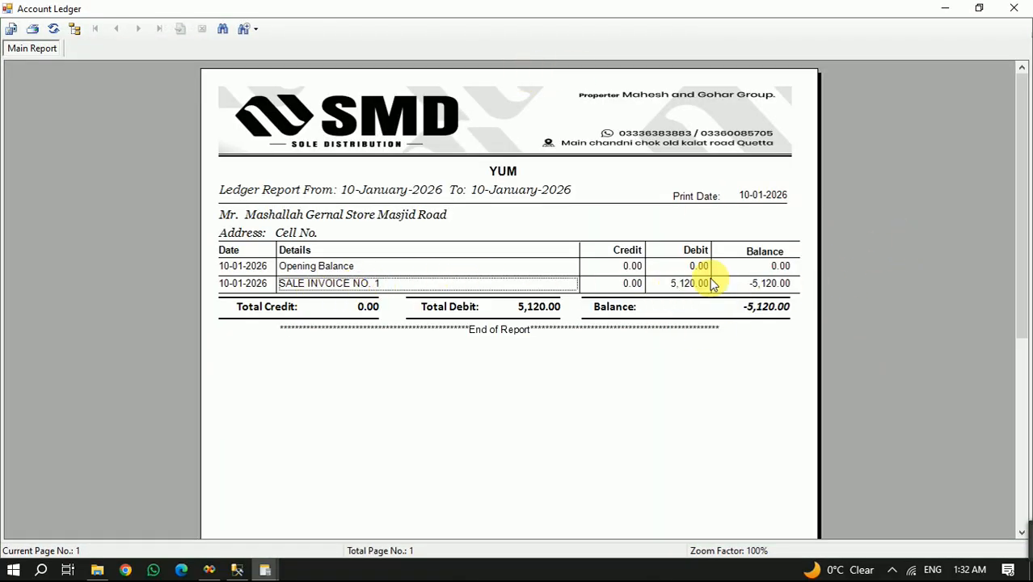
pyautogui.click(1024, 6)
pyautogui.click(627, 359)
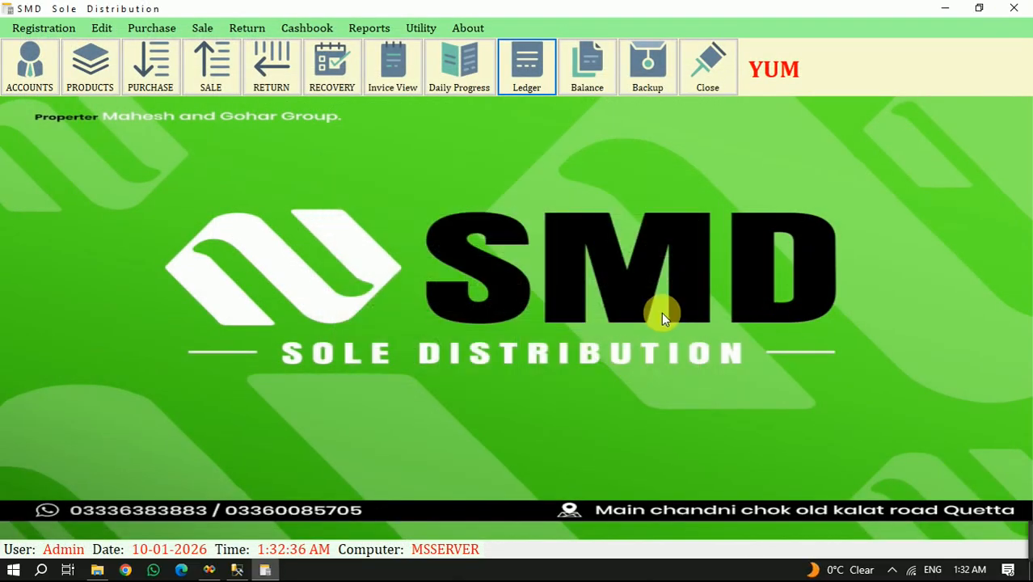
pyautogui.click(260, 62)
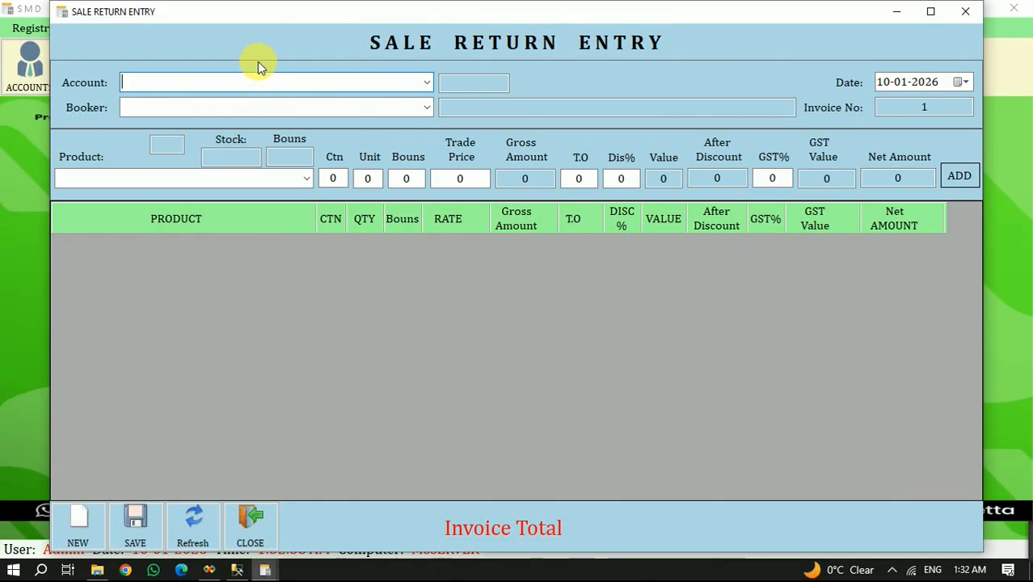
pyautogui.click(248, 524)
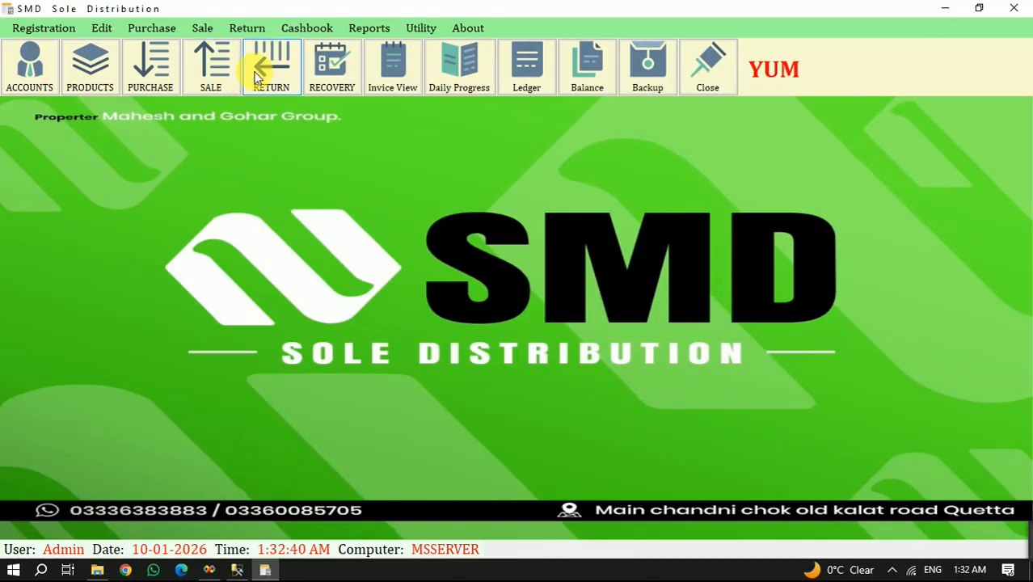
# - Record a cash recovery of 3000 against invoice 1 in the daily cashbook and close the entry form
pyautogui.click(338, 72)
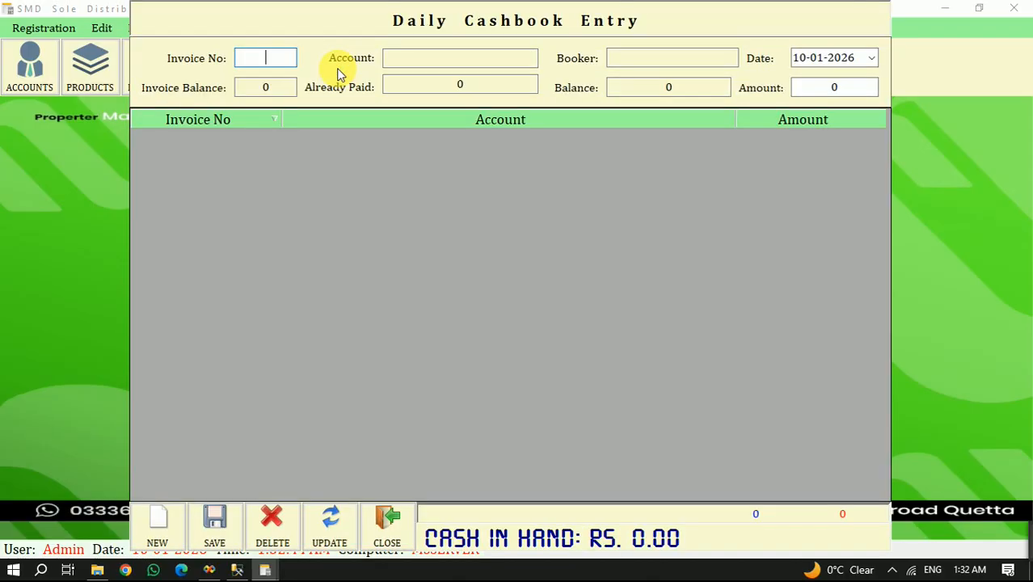
pyautogui.write('1')
pyautogui.press('Return')
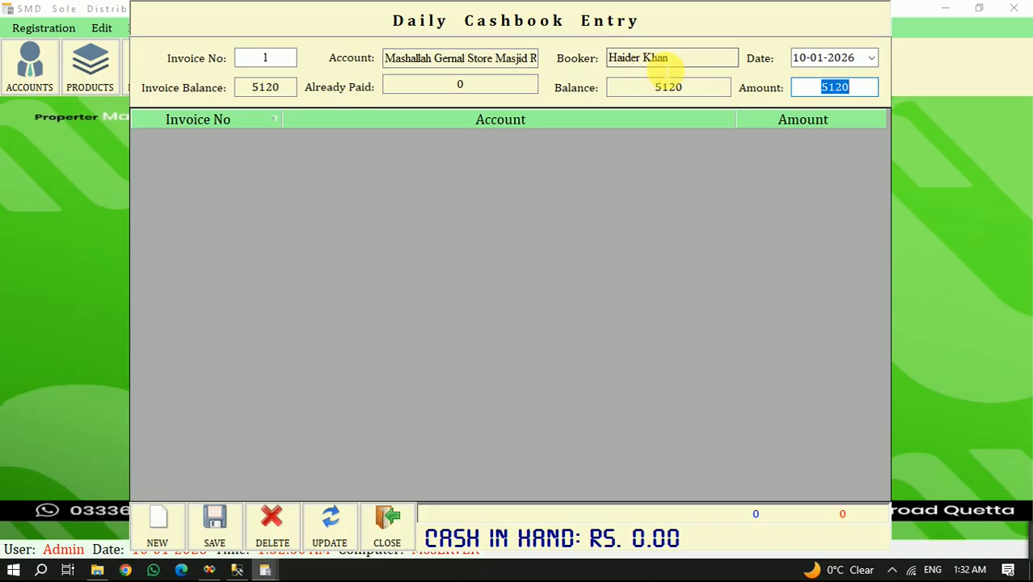
pyautogui.click(260, 96)
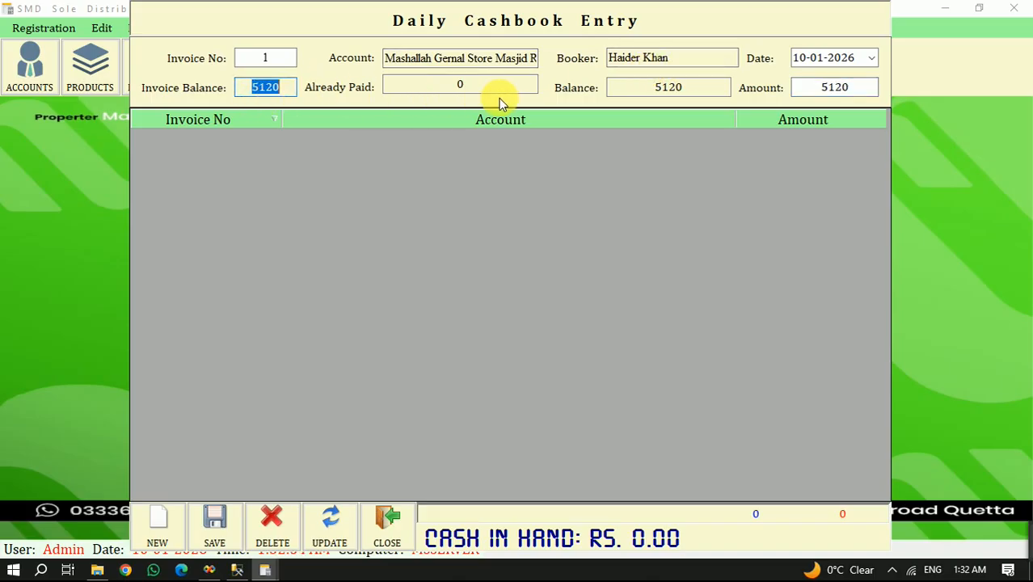
pyautogui.click(656, 87)
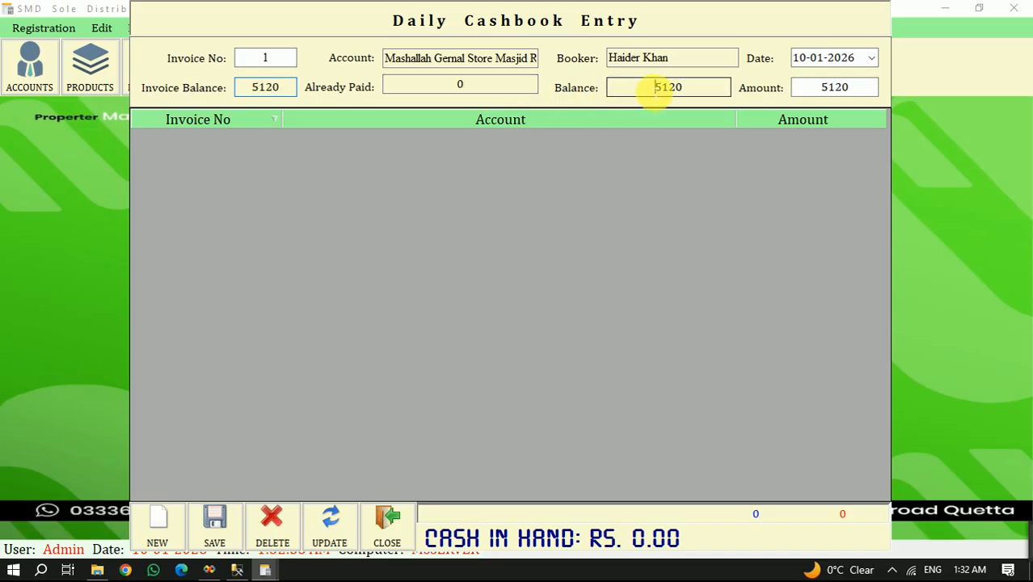
pyautogui.click(825, 89)
pyautogui.moveTo(836, 89); pyautogui.dragTo(928, 103)
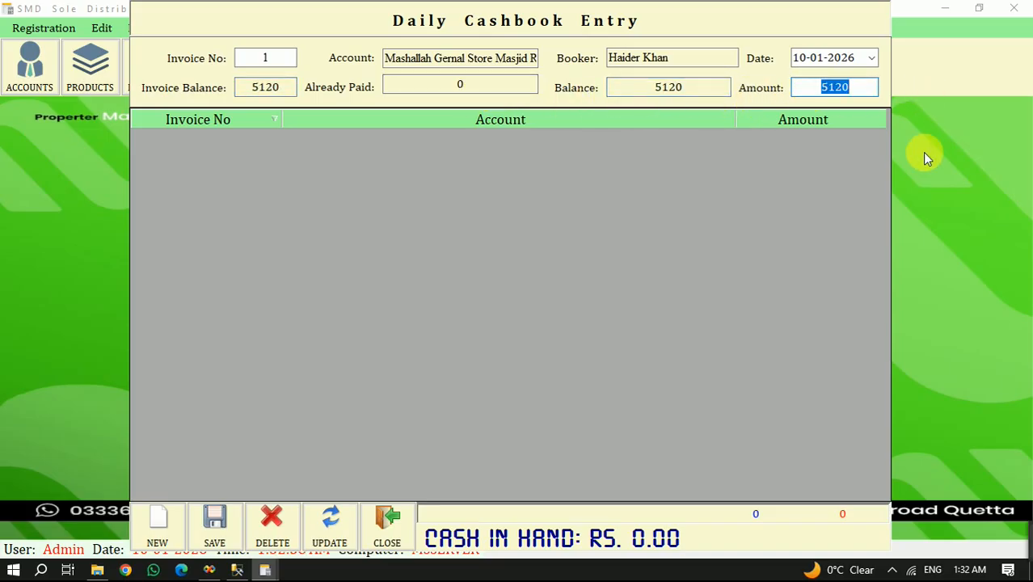
pyautogui.write('3000')
pyautogui.press('Return')
pyautogui.press('Return')
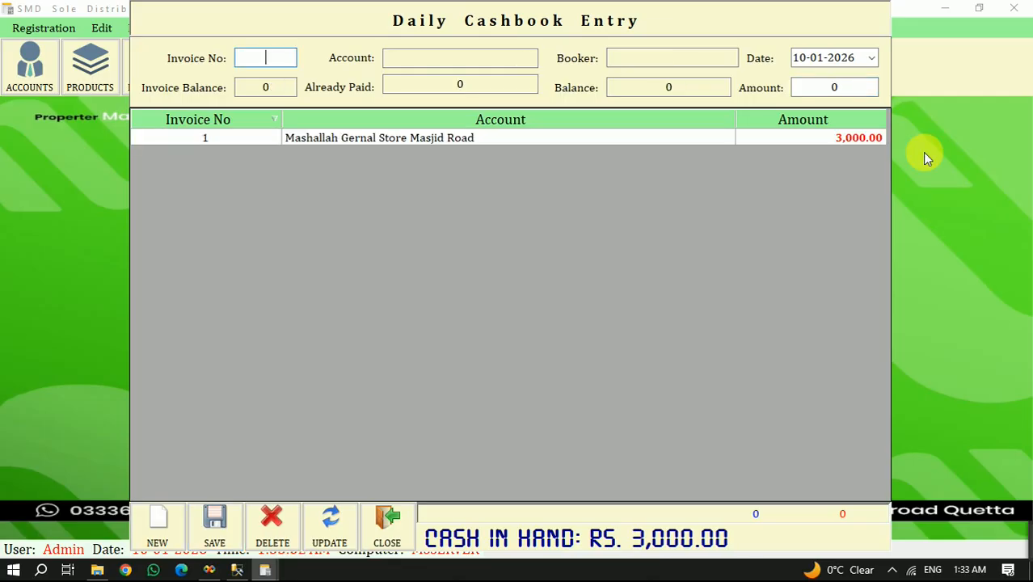
pyautogui.click(386, 525)
# - View the Mashallah Gernal Store Masjid Road ledger, check the sale, cash received and balance entries, and close it
pyautogui.click(518, 67)
pyautogui.write('ma')
pyautogui.press('Tab')
pyautogui.press('Return')
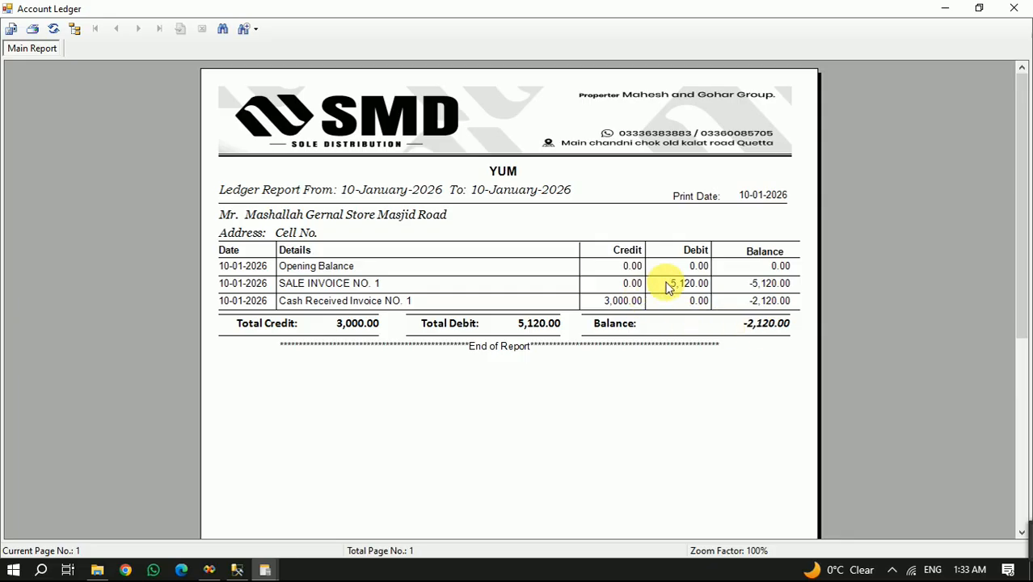
pyautogui.click(289, 287)
pyautogui.click(689, 287)
pyautogui.click(392, 301)
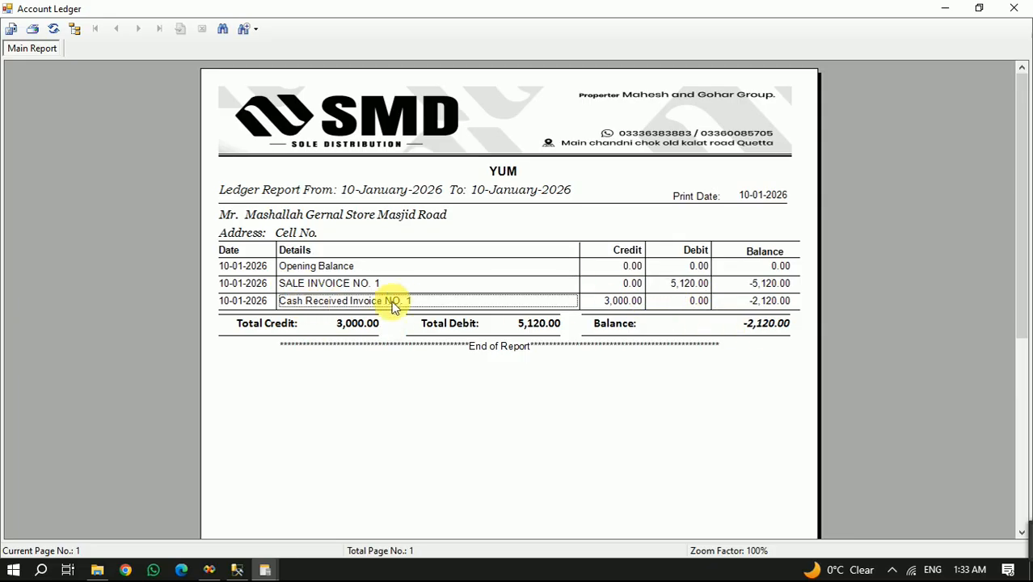
pyautogui.click(598, 299)
pyautogui.click(768, 327)
pyautogui.click(768, 328)
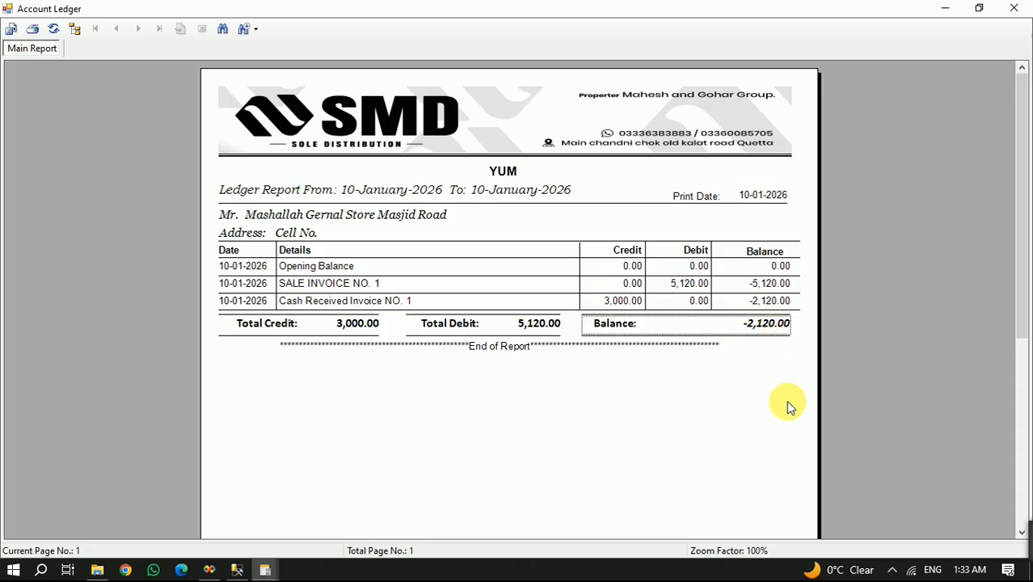
pyautogui.click(1014, 8)
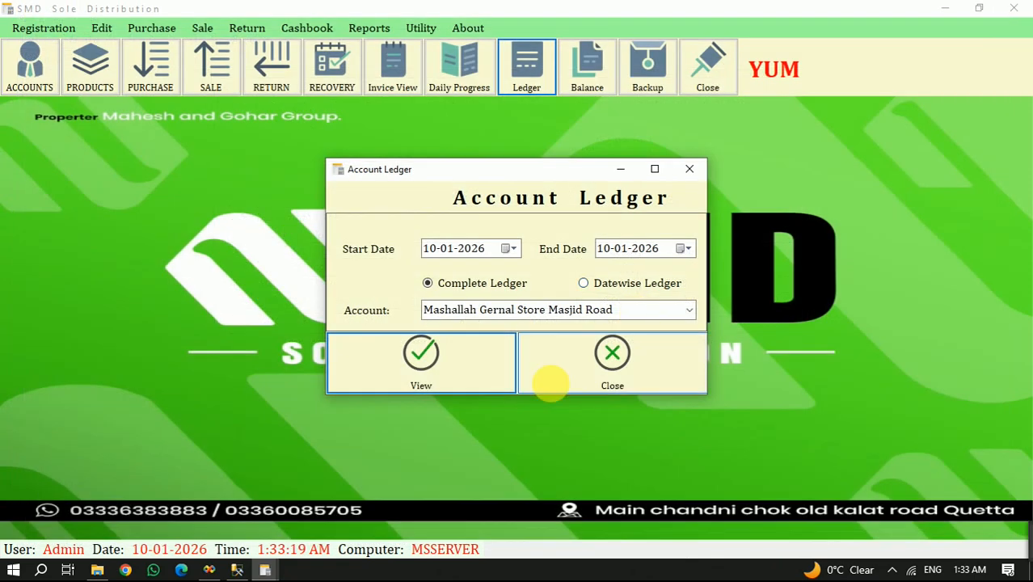
pyautogui.click(547, 384)
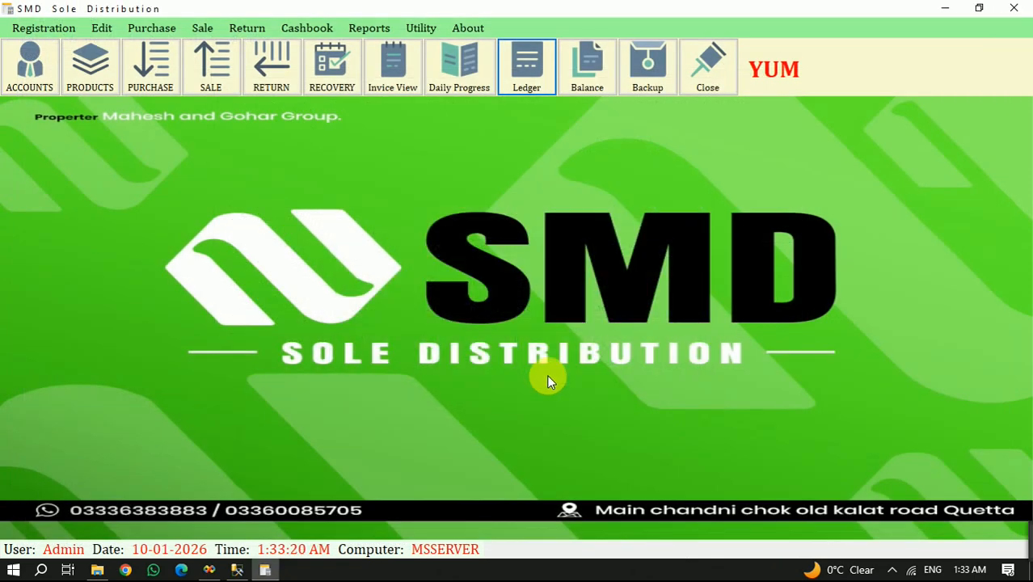
# - Look over the available report categories and view the blank sale return entry form
pyautogui.click(362, 31)
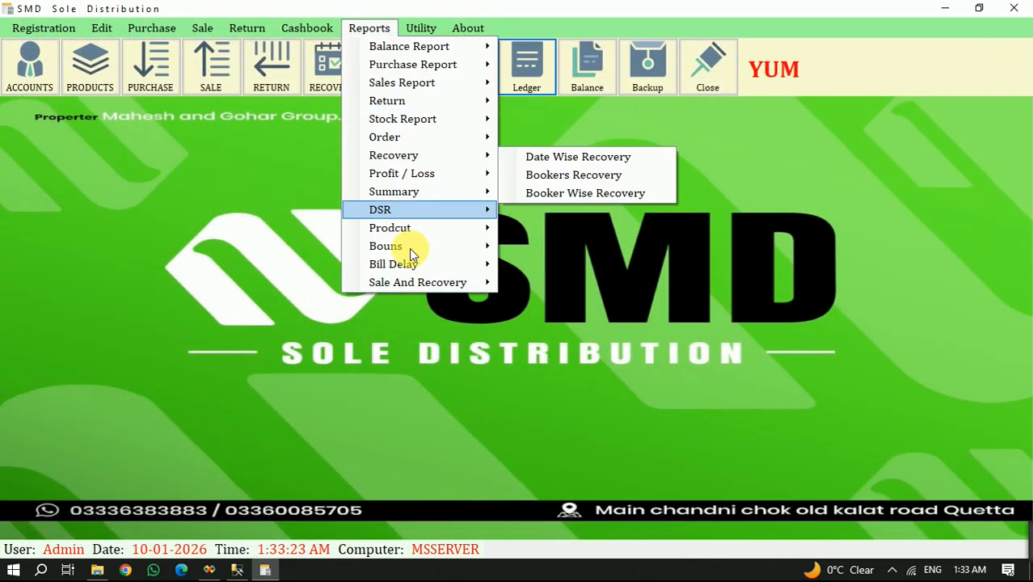
pyautogui.click(224, 179)
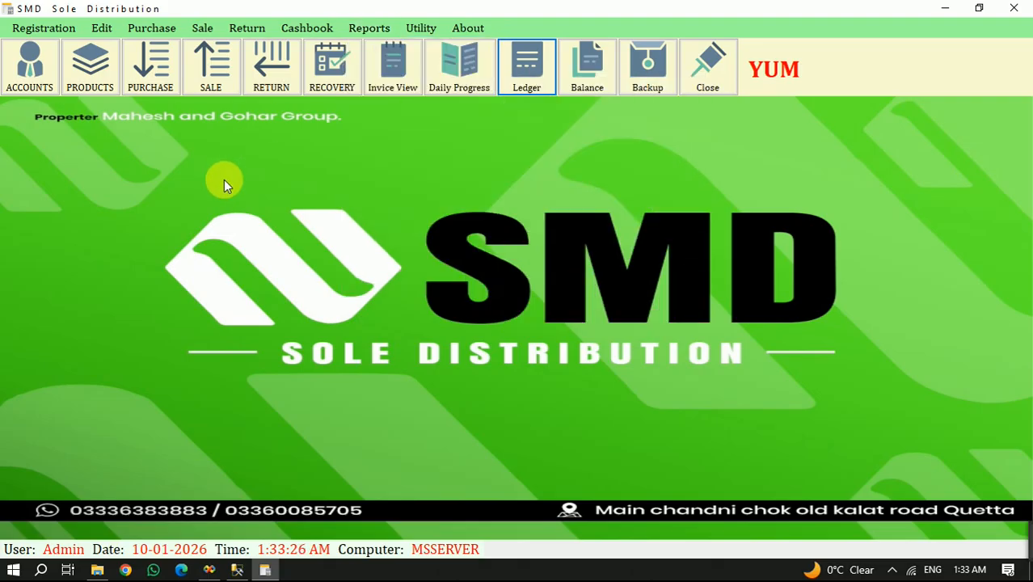
pyautogui.click(279, 81)
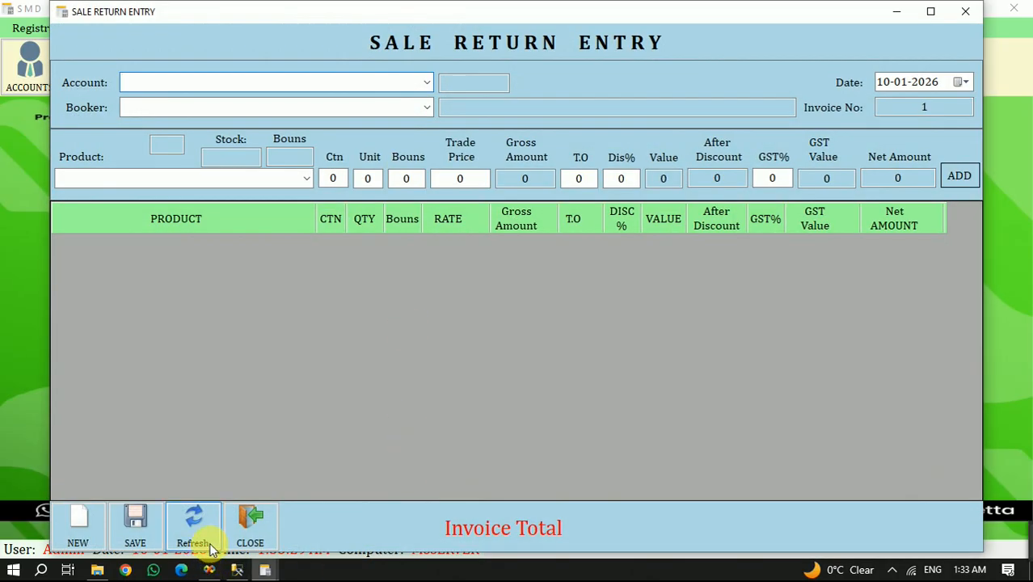
pyautogui.click(244, 525)
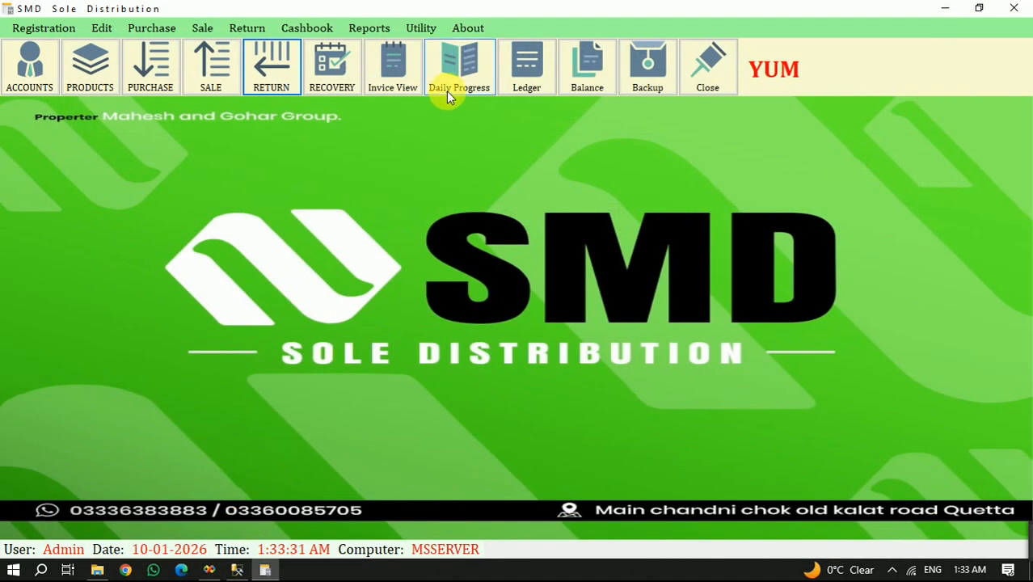
# - View sale invoice 1 in half-page format and close the invoice search
pyautogui.click(393, 68)
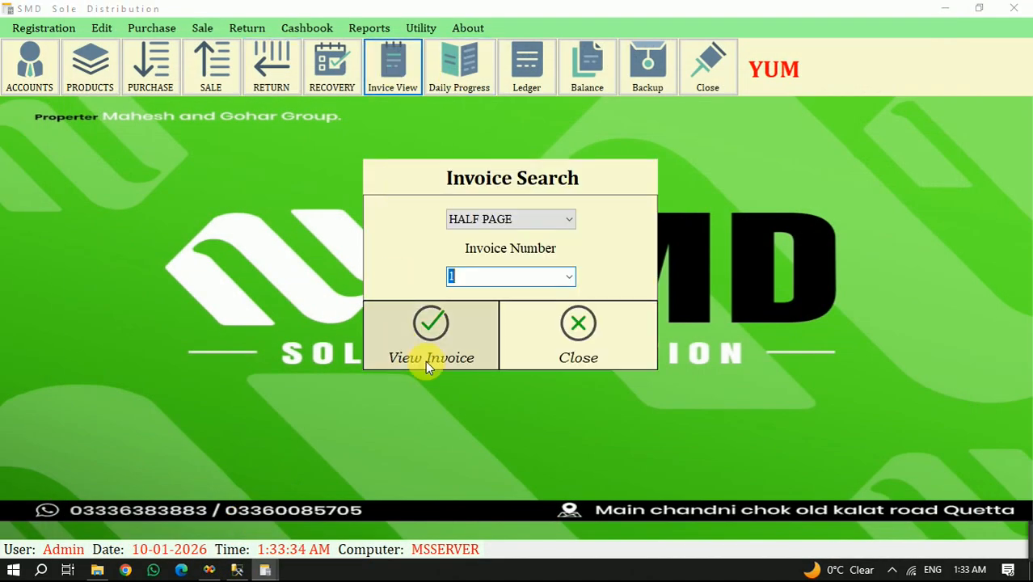
pyautogui.click(438, 346)
pyautogui.click(1014, 8)
pyautogui.click(599, 360)
# - View the date-wise sale invoice report for 10-01-2026 and close it
pyautogui.click(370, 27)
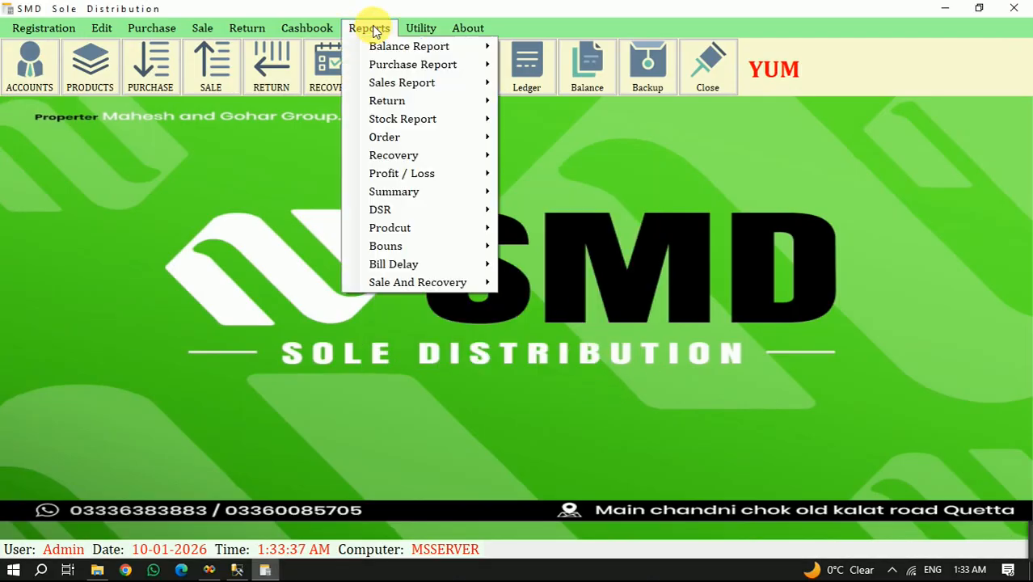
pyautogui.moveTo(426, 176)
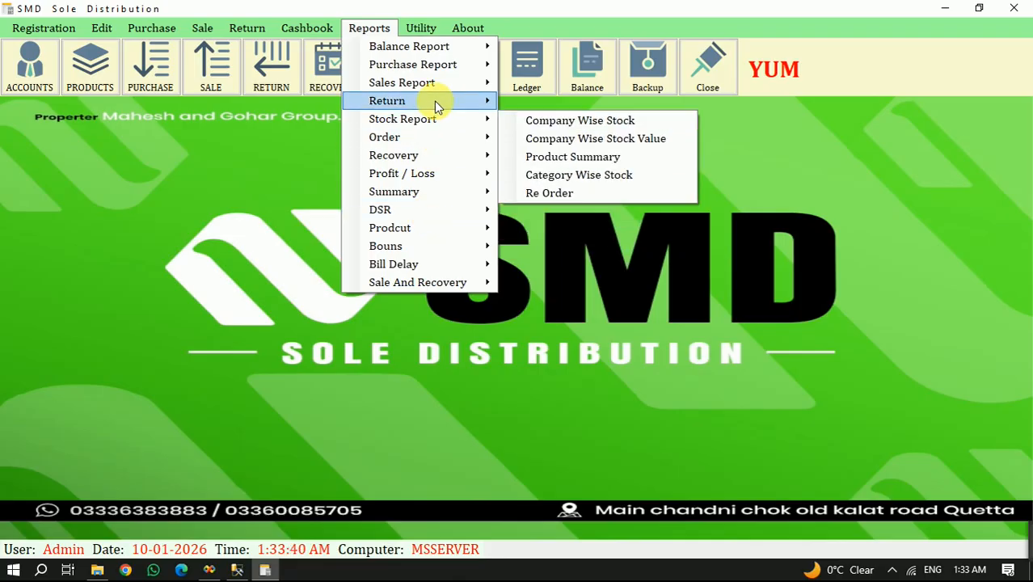
pyautogui.moveTo(440, 138)
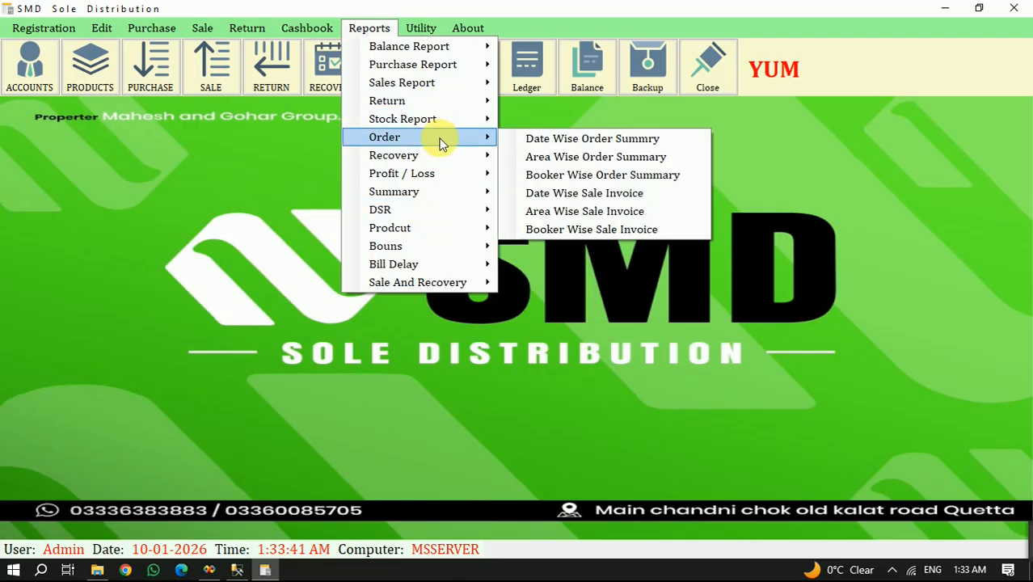
pyautogui.click(586, 198)
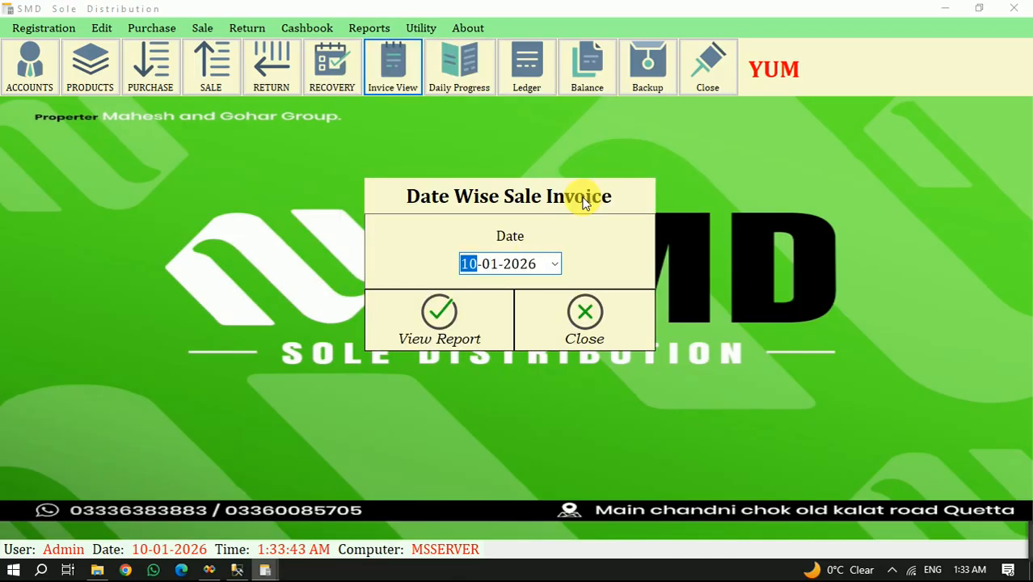
pyautogui.click(471, 318)
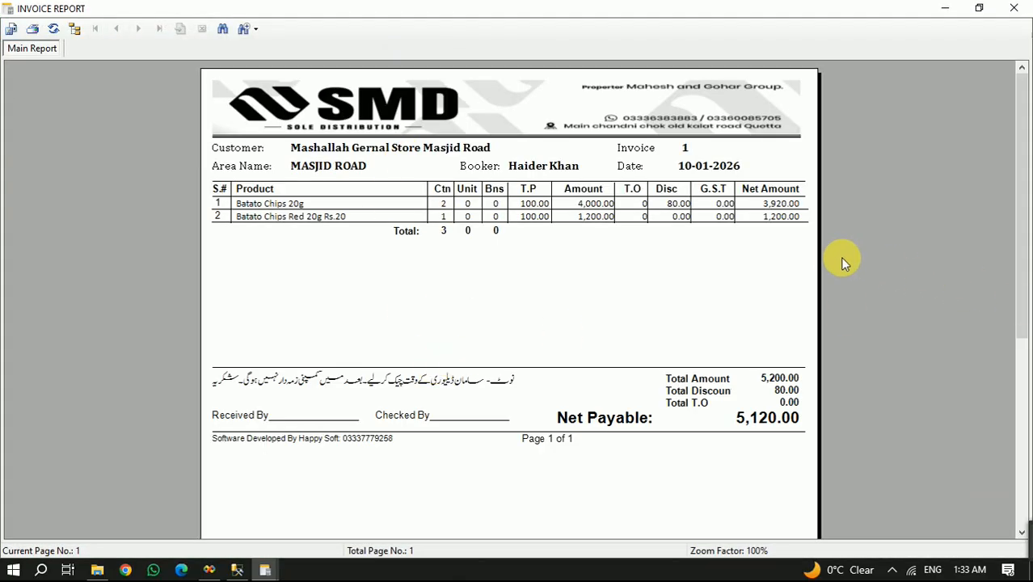
pyautogui.click(1014, 7)
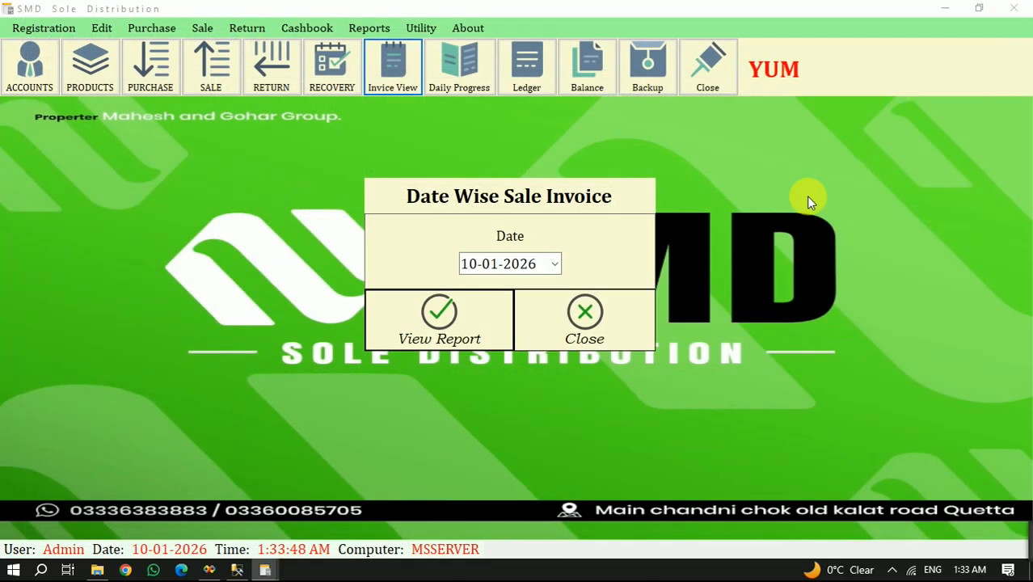
pyautogui.click(591, 319)
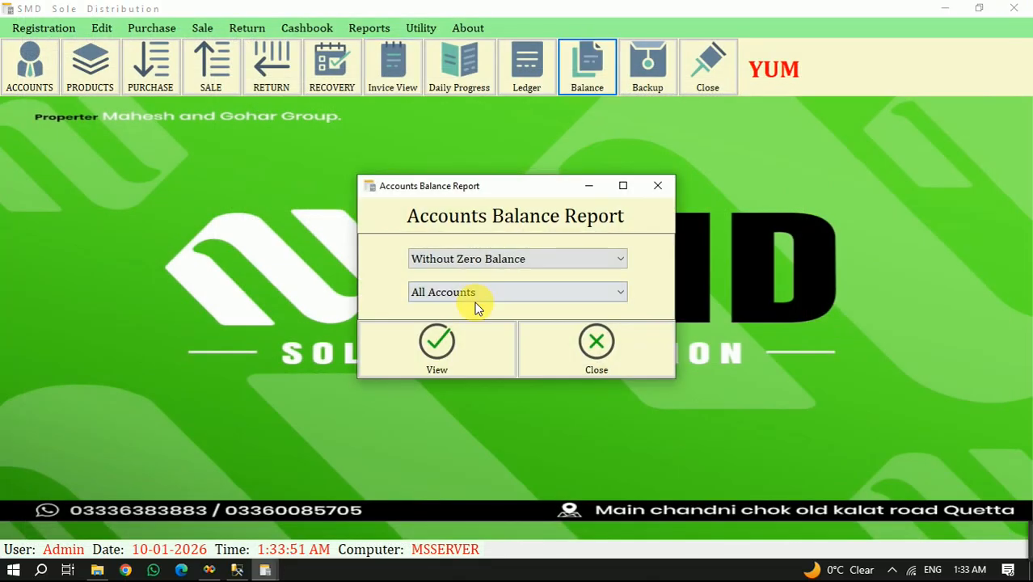
# - View the accounts balance report for all accounts without zero balances and close it
pyautogui.click(438, 342)
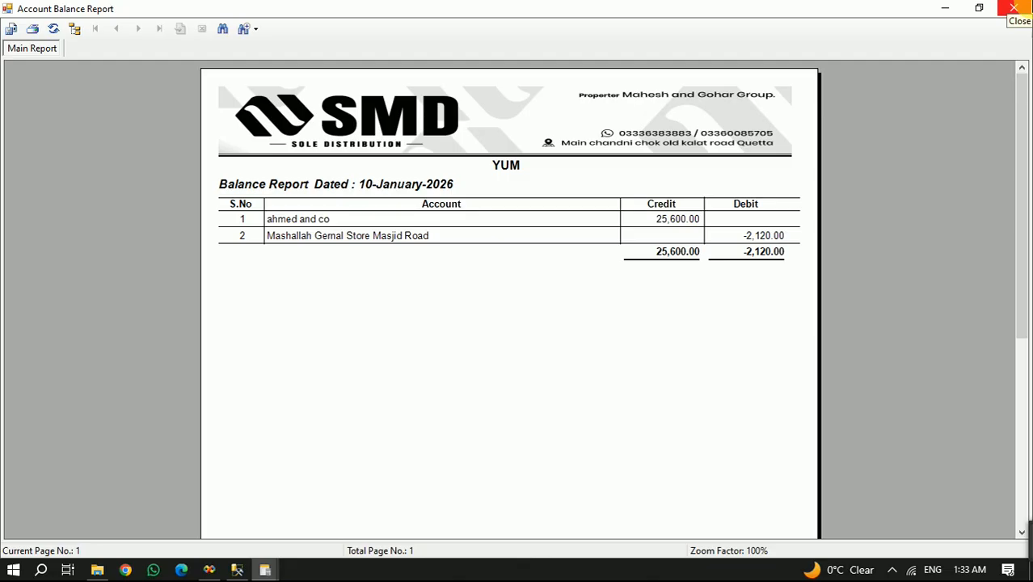
pyautogui.click(1014, 8)
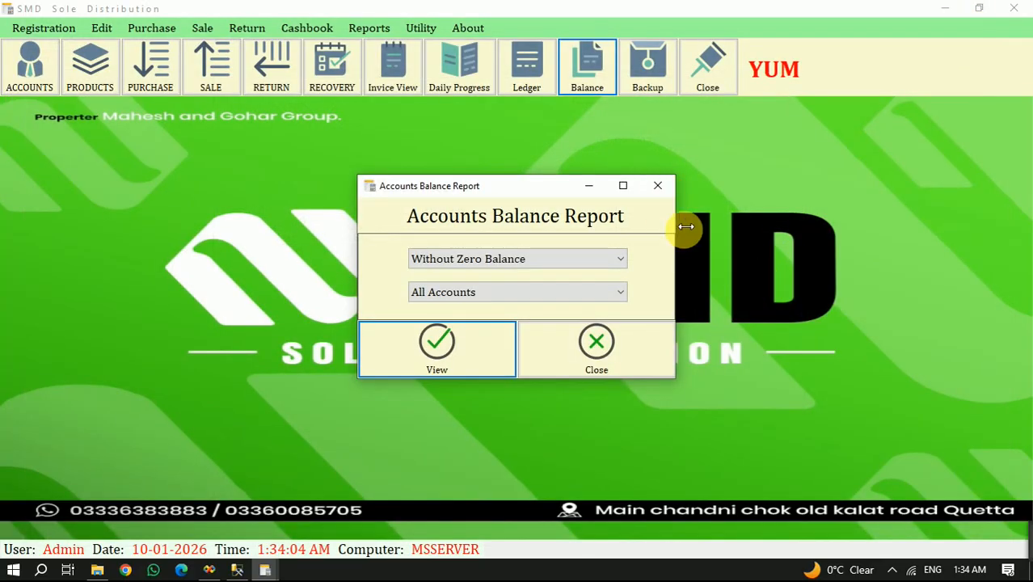
pyautogui.click(588, 364)
pyautogui.click(891, 570)
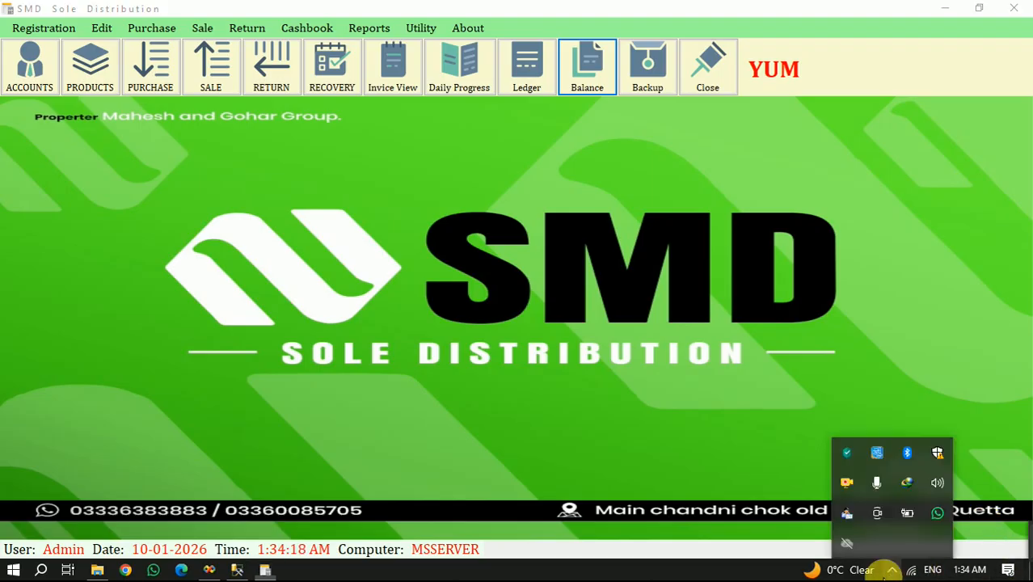